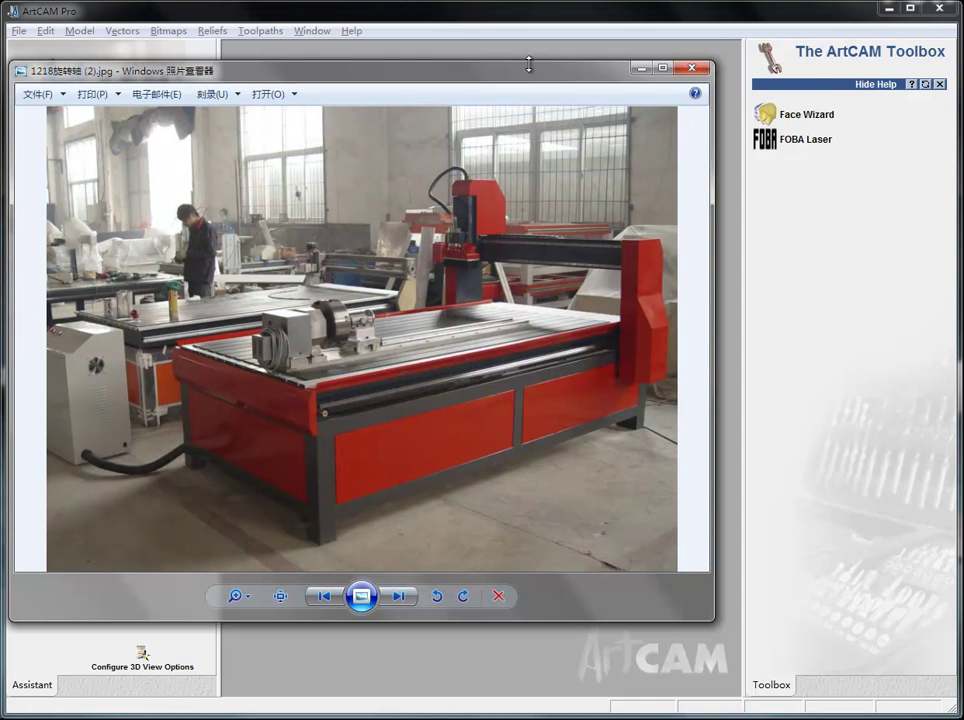
Step: Move the Photo Viewer window aside and zoom into the machine photo
{"action": "left_click_drag", "start_coordinate": [529, 68], "coordinate": [648, 95]}
{"action": "scroll", "coordinate": [424, 214], "scroll_direction": "up", "scroll_amount": 1}
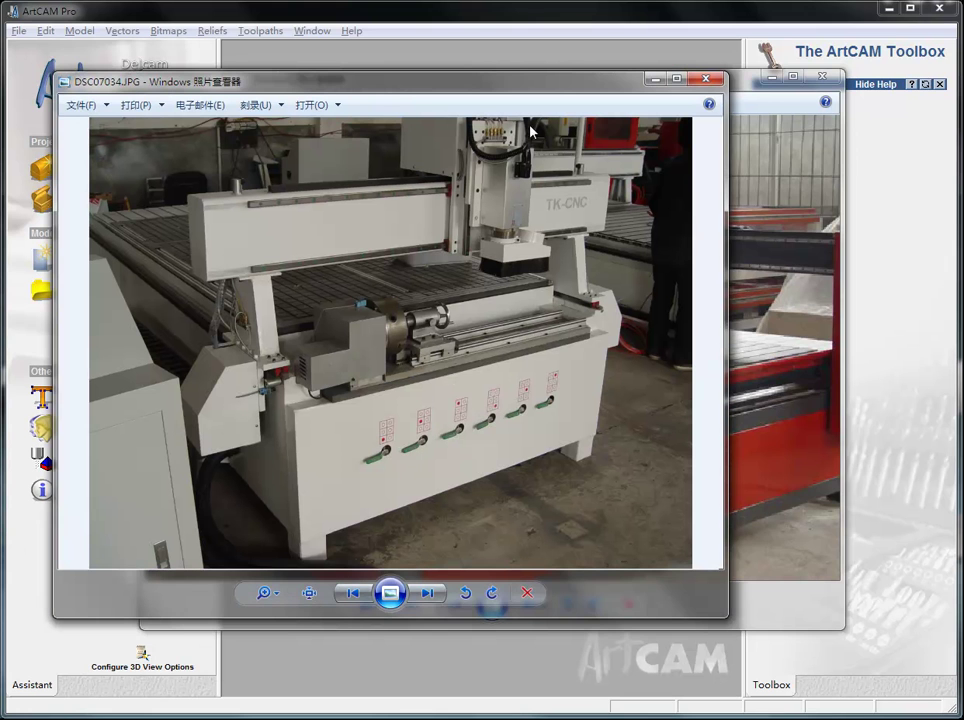
Step: Close the white machine photo, minimize the viewer, and start a new ArtCAM model
{"action": "left_click_drag", "start_coordinate": [538, 88], "coordinate": [612, 95]}
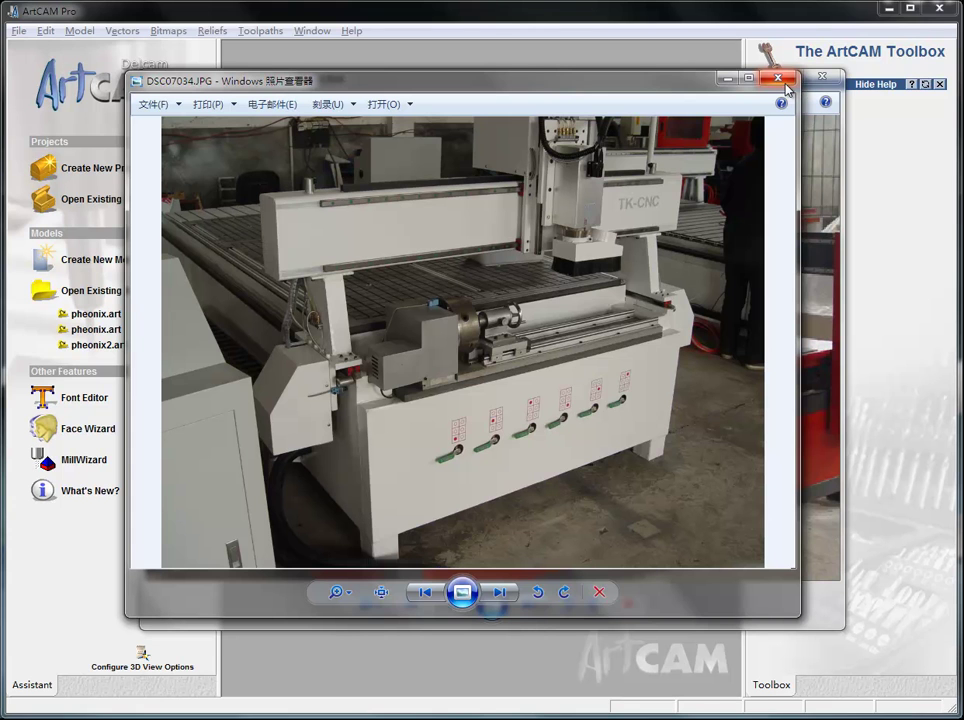
{"action": "left_click", "coordinate": [785, 83]}
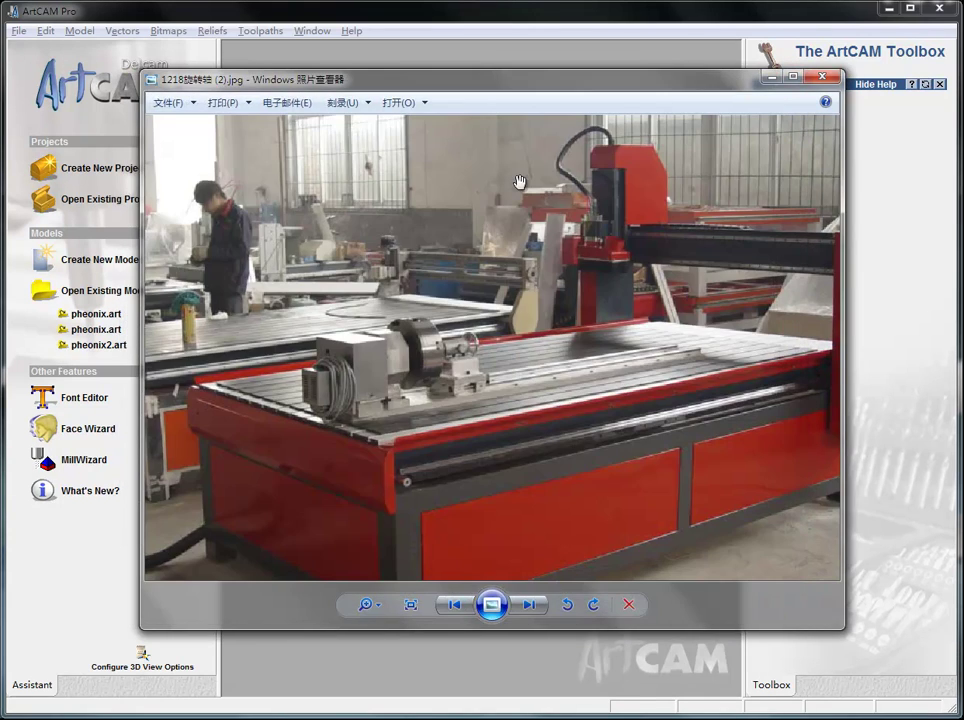
{"action": "scroll", "coordinate": [651, 422], "scroll_direction": "down", "scroll_amount": 2}
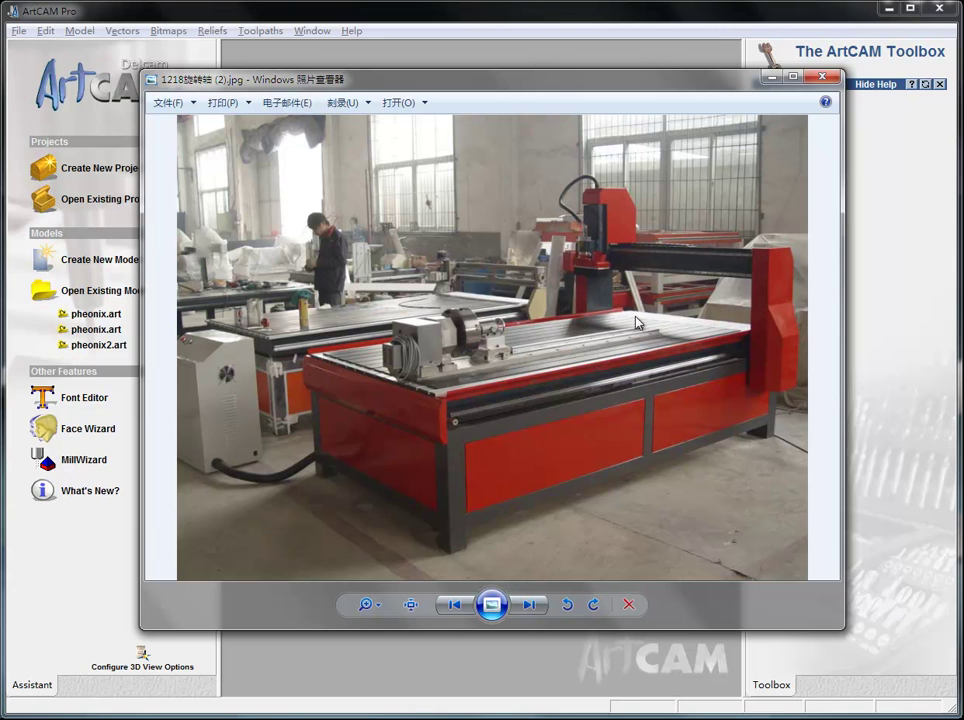
{"action": "left_click", "coordinate": [770, 80]}
{"action": "left_click", "coordinate": [80, 262]}
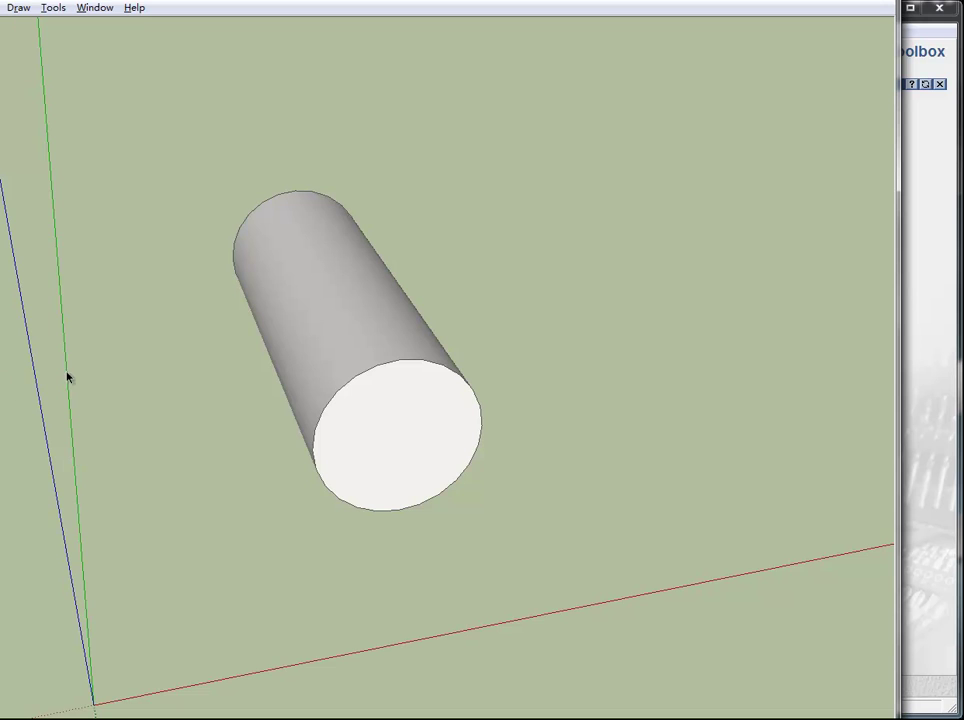
{"action": "mouse_move", "coordinate": [275, 310]}
{"action": "middle_mouse_down"}
{"action": "mouse_move", "coordinate": [404, 391]}
{"action": "mouse_move", "coordinate": [488, 381]}
{"action": "mouse_move", "coordinate": [415, 557]}
{"action": "mouse_move", "coordinate": [297, 493]}
{"action": "middle_mouse_up"}
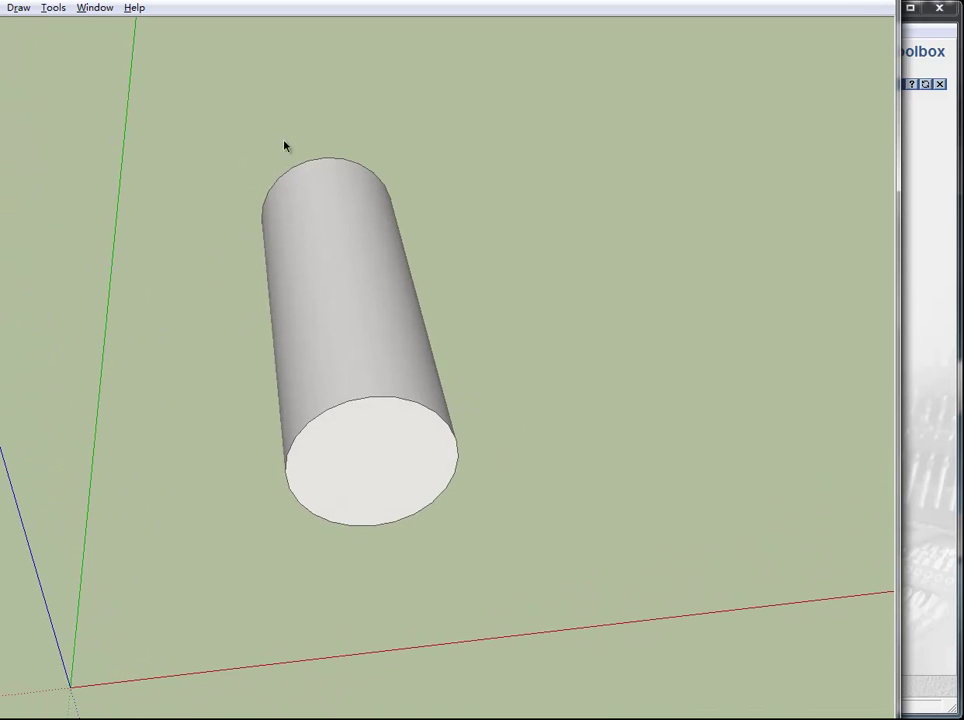
{"action": "mouse_move", "coordinate": [323, 370]}
{"action": "middle_mouse_down"}
{"action": "mouse_move", "coordinate": [394, 372]}
{"action": "mouse_move", "coordinate": [338, 529]}
{"action": "mouse_move", "coordinate": [308, 120]}
{"action": "middle_mouse_up"}
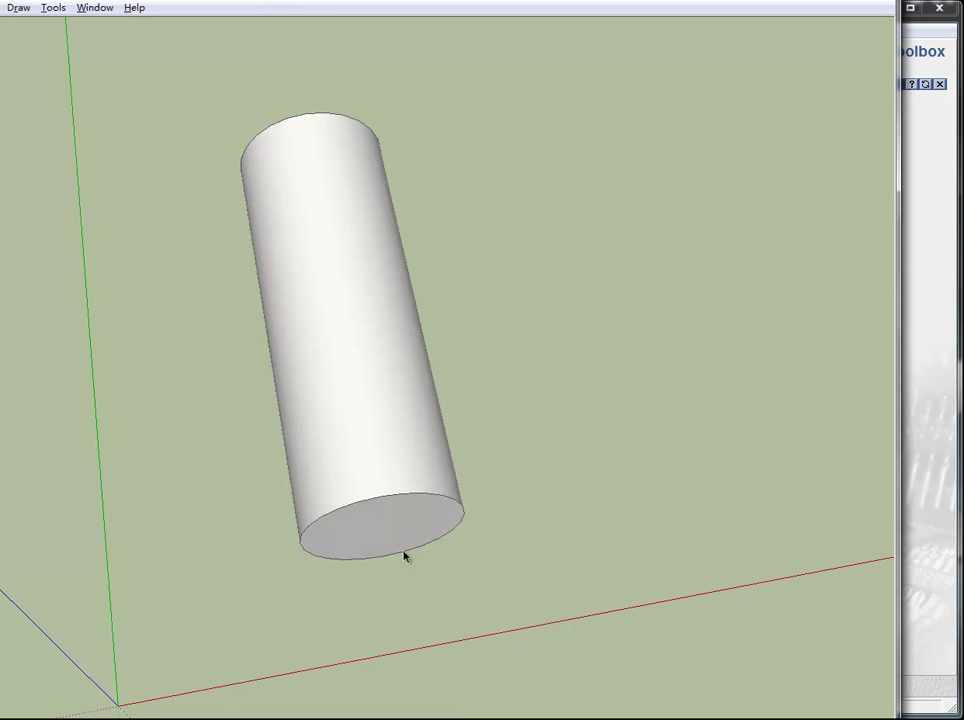
{"action": "mouse_move", "coordinate": [405, 556]}
{"action": "middle_mouse_down"}
{"action": "mouse_move", "coordinate": [392, 430]}
{"action": "mouse_move", "coordinate": [400, 344]}
{"action": "mouse_move", "coordinate": [430, 368]}
{"action": "middle_mouse_up"}
{"action": "mouse_move", "coordinate": [374, 473]}
{"action": "middle_mouse_down"}
{"action": "mouse_move", "coordinate": [465, 420]}
{"action": "mouse_move", "coordinate": [454, 377]}
{"action": "middle_mouse_up"}
{"action": "scroll", "coordinate": [350, 464], "scroll_direction": "up", "scroll_amount": 2}
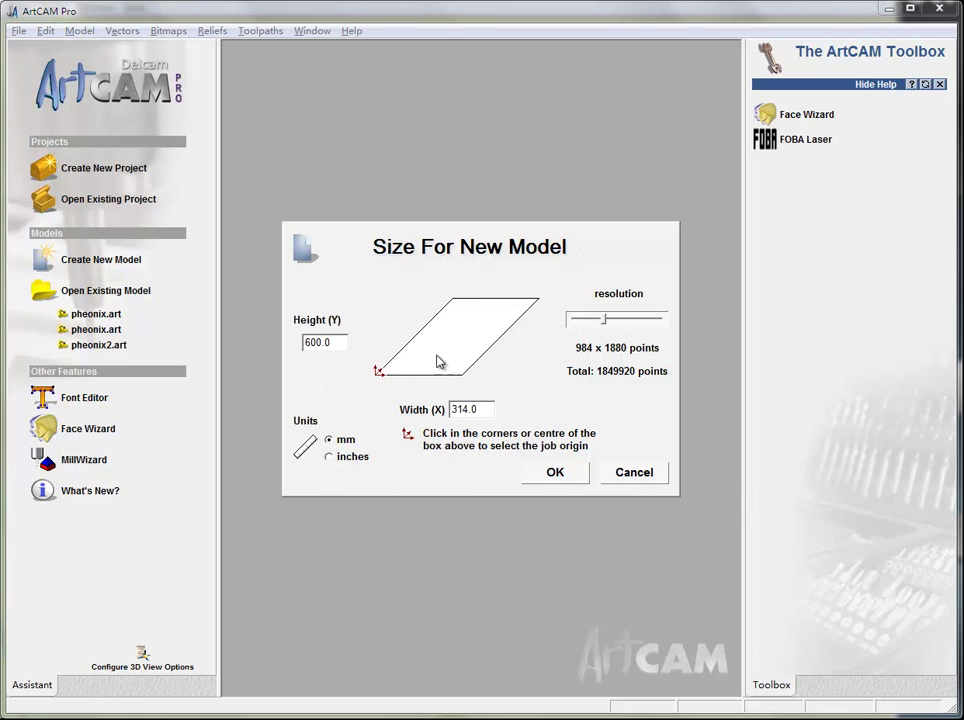
Step: Confirm the 314 x 600 mm model size to get a blank sheet
{"action": "left_click", "coordinate": [556, 478]}
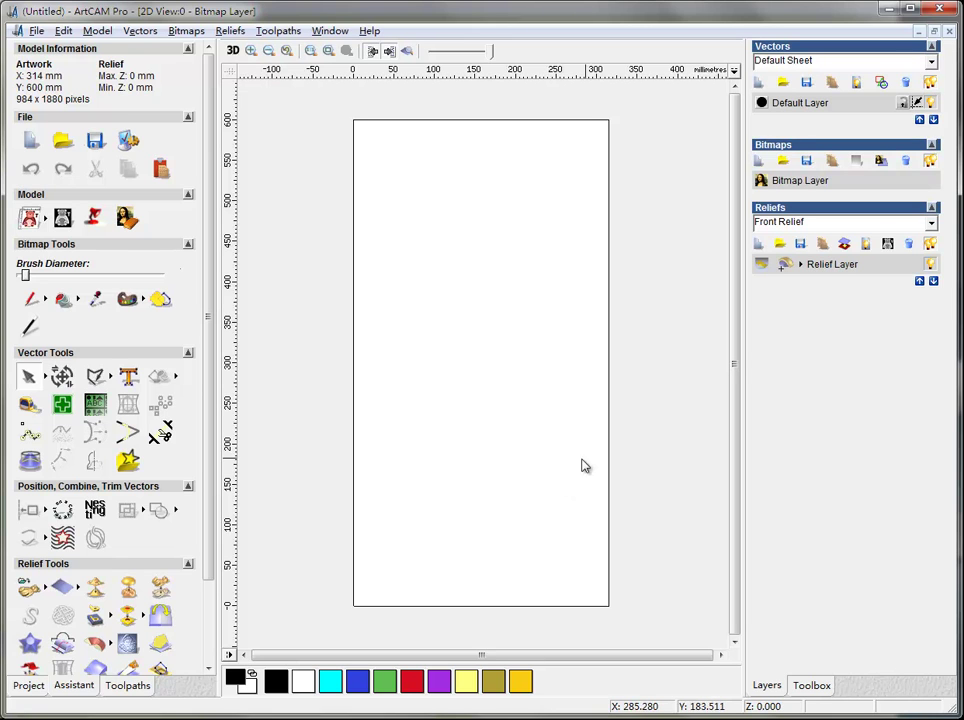
Step: Draw a horizontal polyline about 335 mm long along the sheet's top edge, overhanging both sides
{"action": "left_click", "coordinate": [95, 377]}
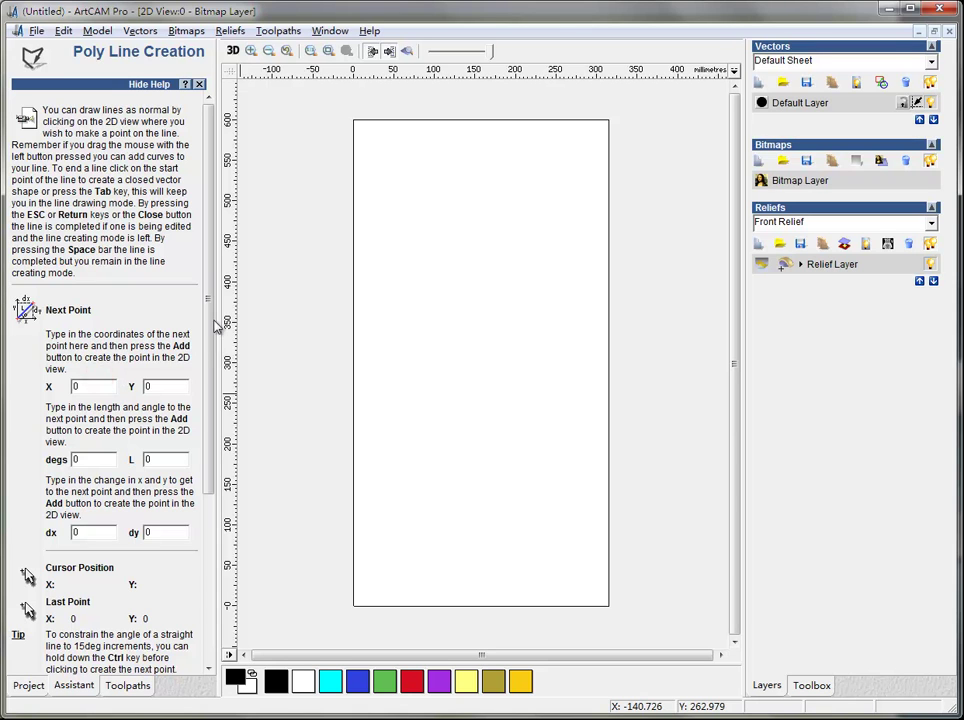
{"action": "left_click", "coordinate": [348, 121]}
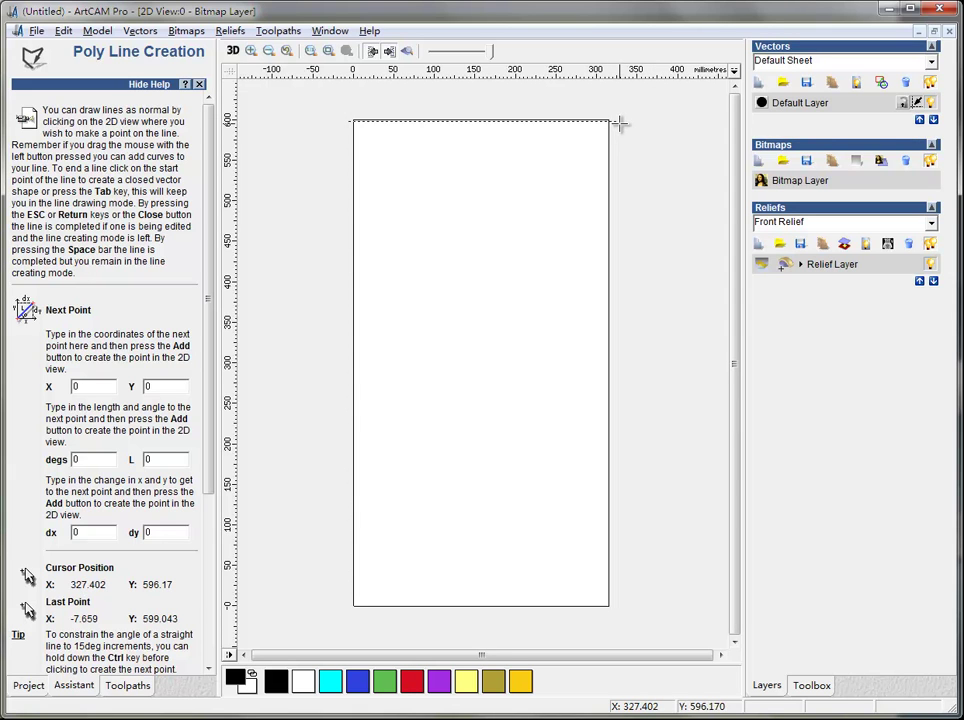
{"action": "left_click", "coordinate": [620, 123]}
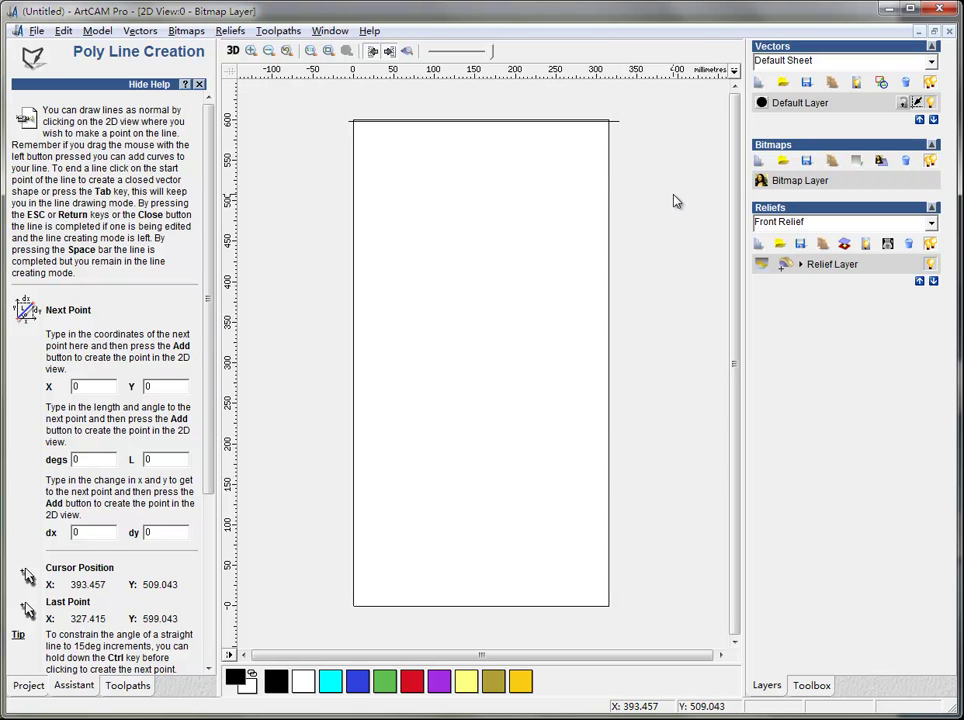
{"action": "key", "text": "Escape"}
{"action": "left_click", "coordinate": [474, 123]}
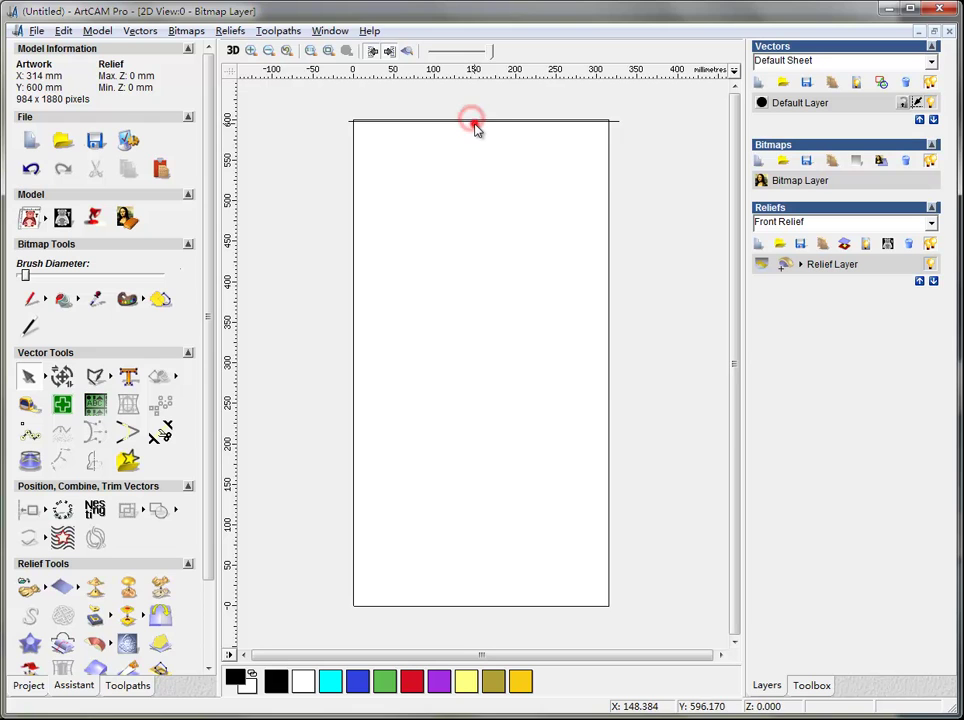
{"action": "double_click", "coordinate": [474, 124]}
Step: Lower the top line to about 550 mm, just below the sheet's top edge
{"action": "left_click", "coordinate": [482, 518]}
{"action": "left_click", "coordinate": [505, 121]}
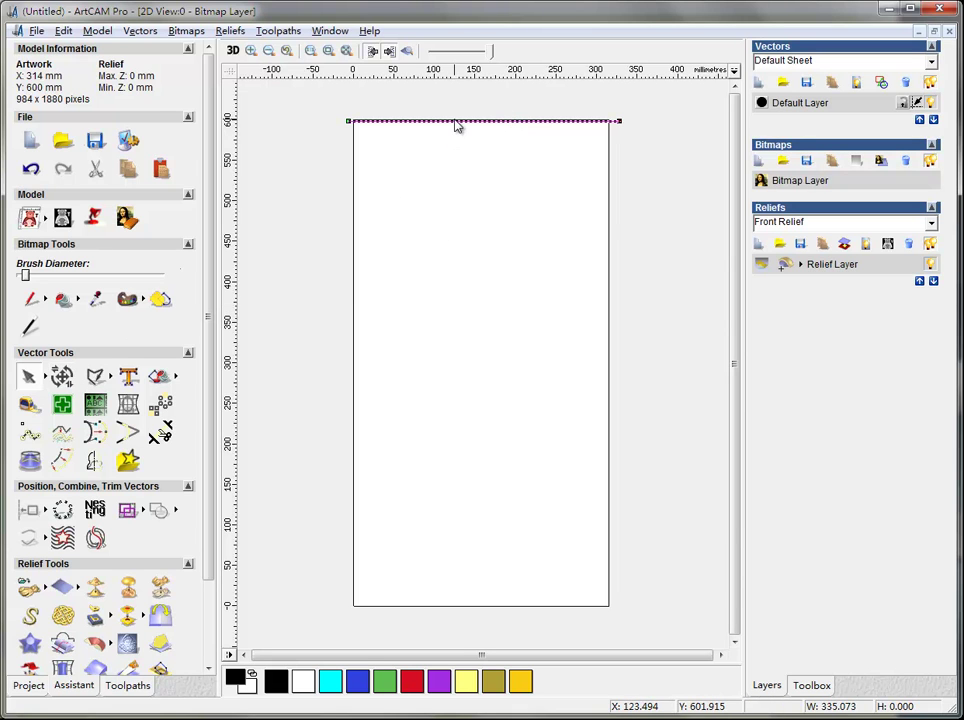
{"action": "left_click_drag", "start_coordinate": [455, 121], "coordinate": [452, 129]}
{"action": "scroll", "coordinate": [346, 129], "scroll_direction": "up", "scroll_amount": 1}
{"action": "scroll", "coordinate": [292, 112], "scroll_direction": "up", "scroll_amount": 1}
{"action": "scroll", "coordinate": [286, 125], "scroll_direction": "down", "scroll_amount": 1}
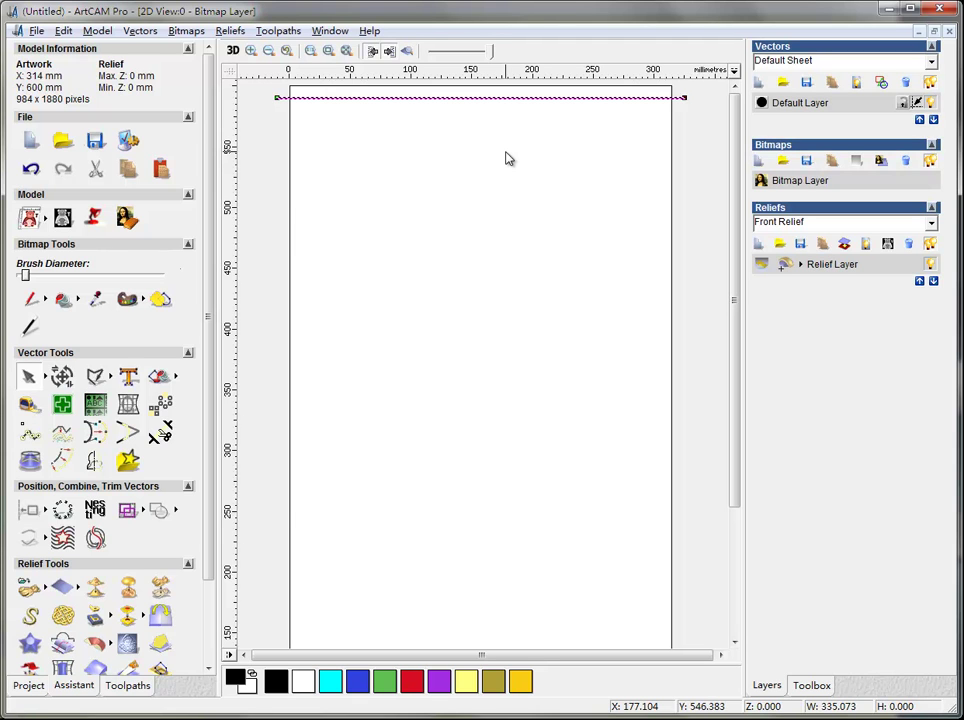
{"action": "left_click", "coordinate": [453, 162]}
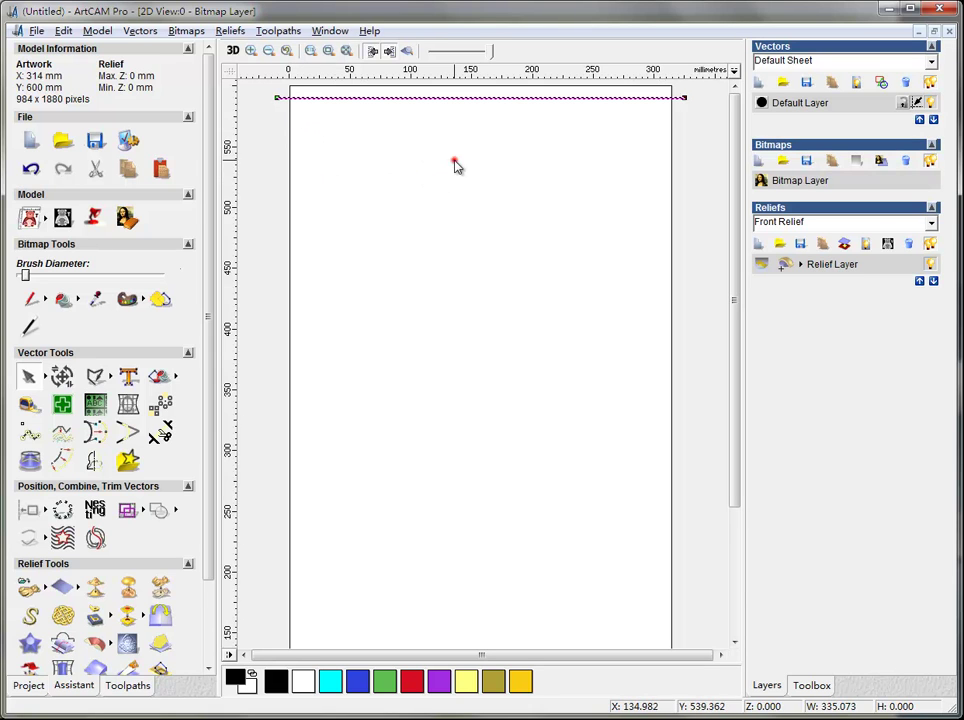
{"action": "left_click", "coordinate": [433, 98]}
{"action": "left_click_drag", "start_coordinate": [433, 97], "coordinate": [436, 144]}
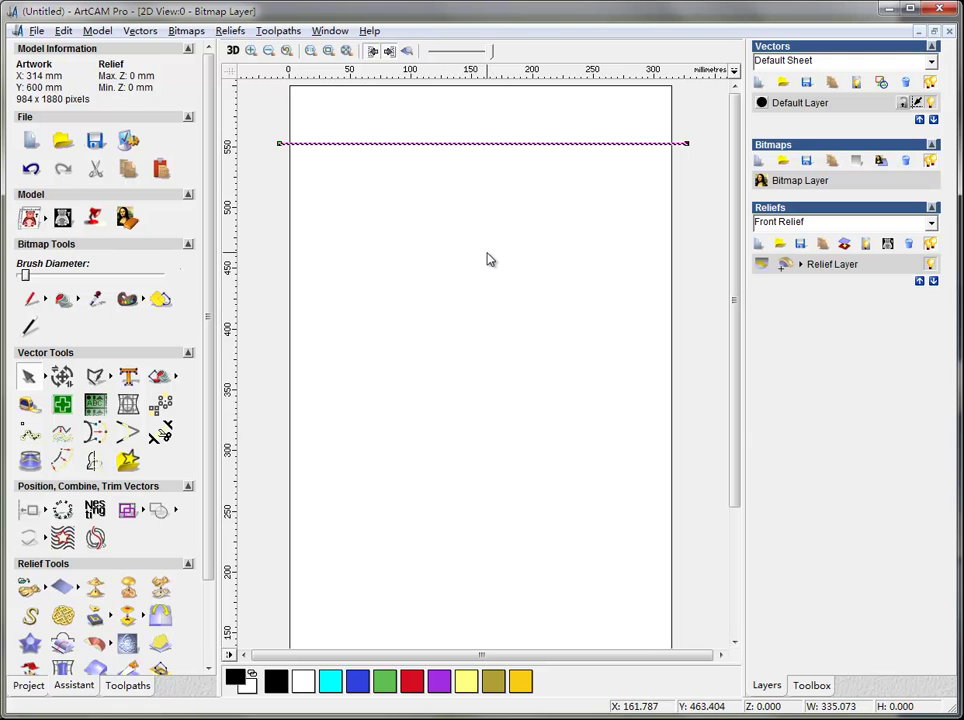
{"action": "left_click", "coordinate": [488, 215]}
{"action": "double_click", "coordinate": [501, 143]}
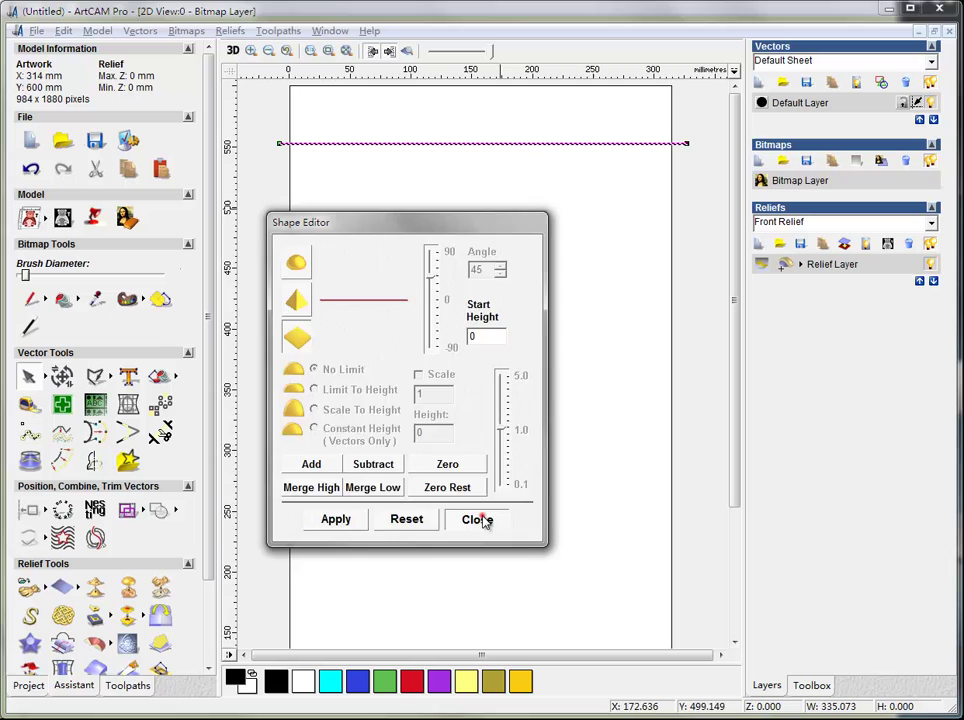
{"action": "left_click", "coordinate": [482, 518]}
Step: Place three copies of the line further down the page, the last near the bottom
{"action": "left_click_drag", "start_coordinate": [534, 144], "coordinate": [535, 311]}
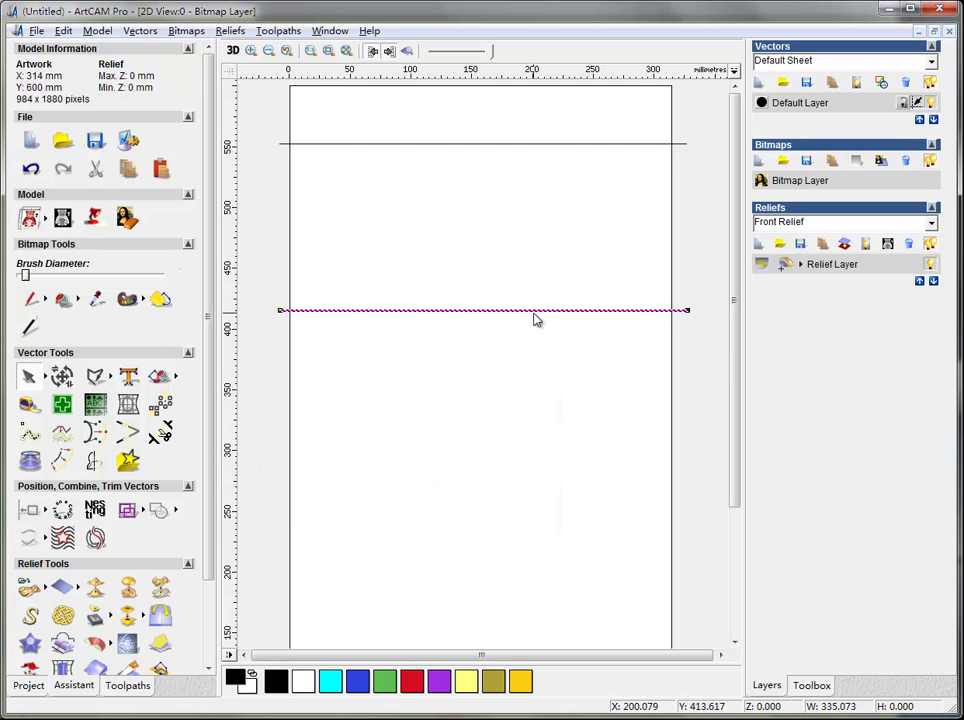
{"action": "key", "text": "F3"}
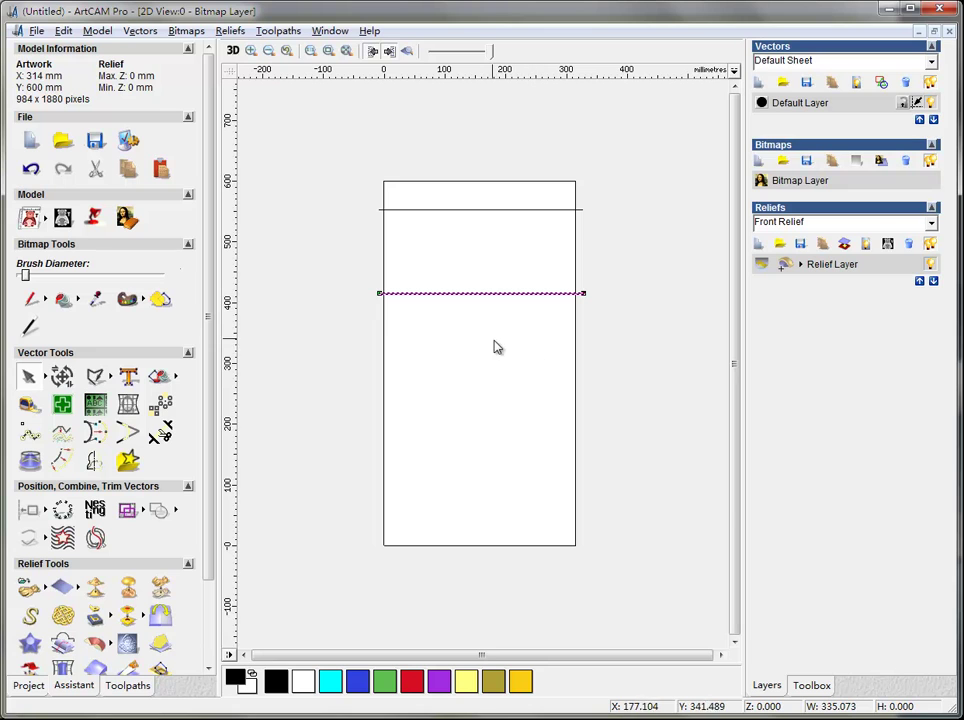
{"action": "left_click_drag", "start_coordinate": [503, 292], "coordinate": [503, 413]}
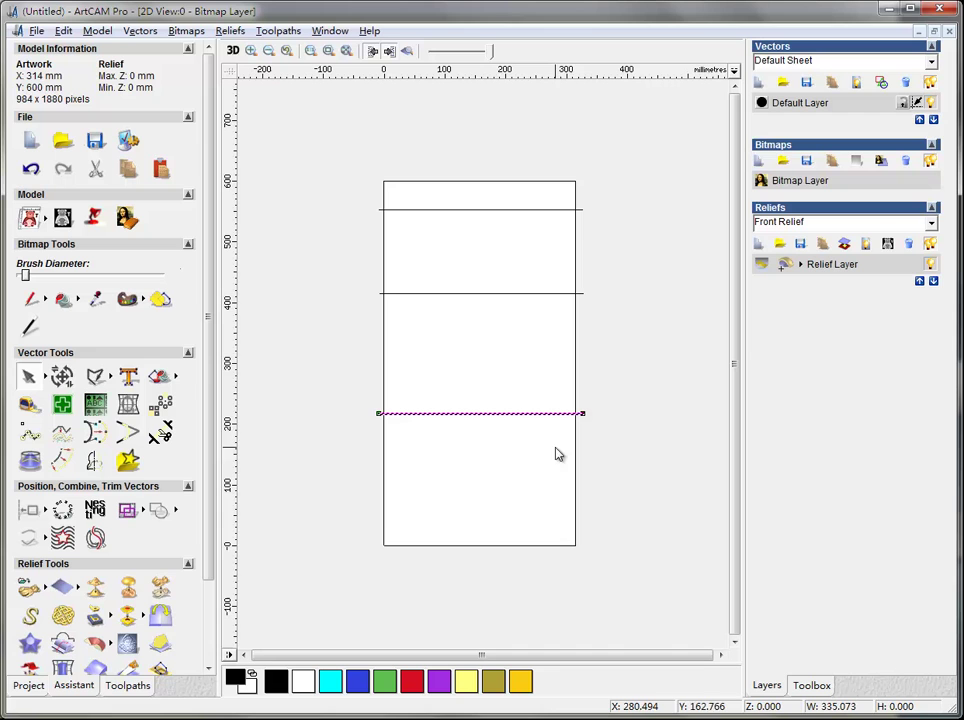
{"action": "left_click", "coordinate": [539, 413]}
{"action": "left_click_drag", "start_coordinate": [537, 500], "coordinate": [538, 507]}
Step: Align all four horizontal lines on their left ends
{"action": "left_click_drag", "start_coordinate": [354, 141], "coordinate": [656, 592]}
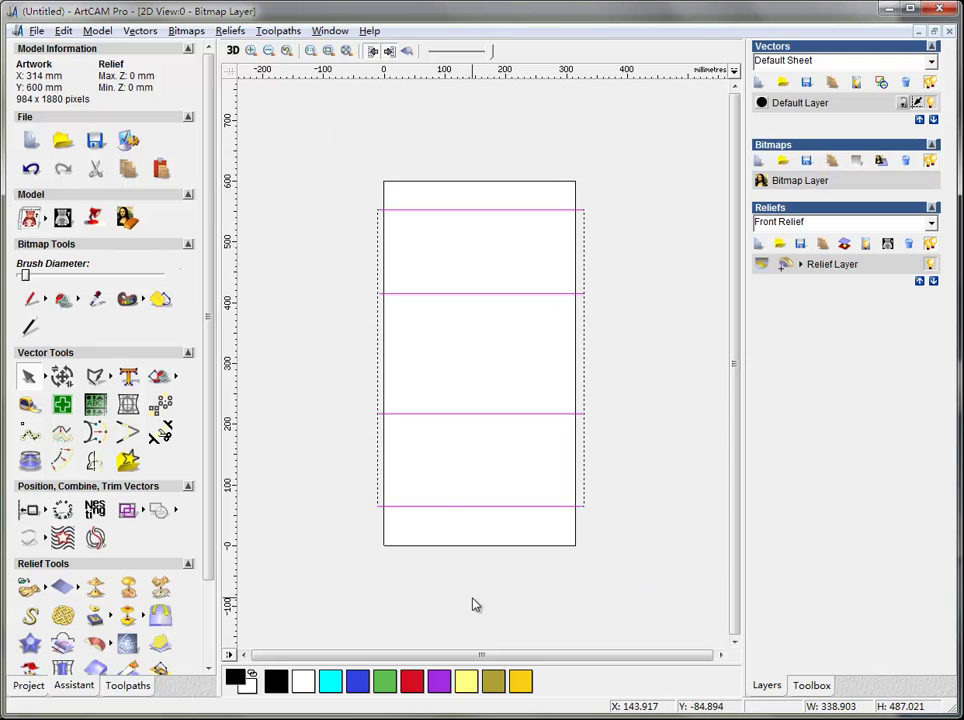
{"action": "left_click", "coordinate": [29, 511]}
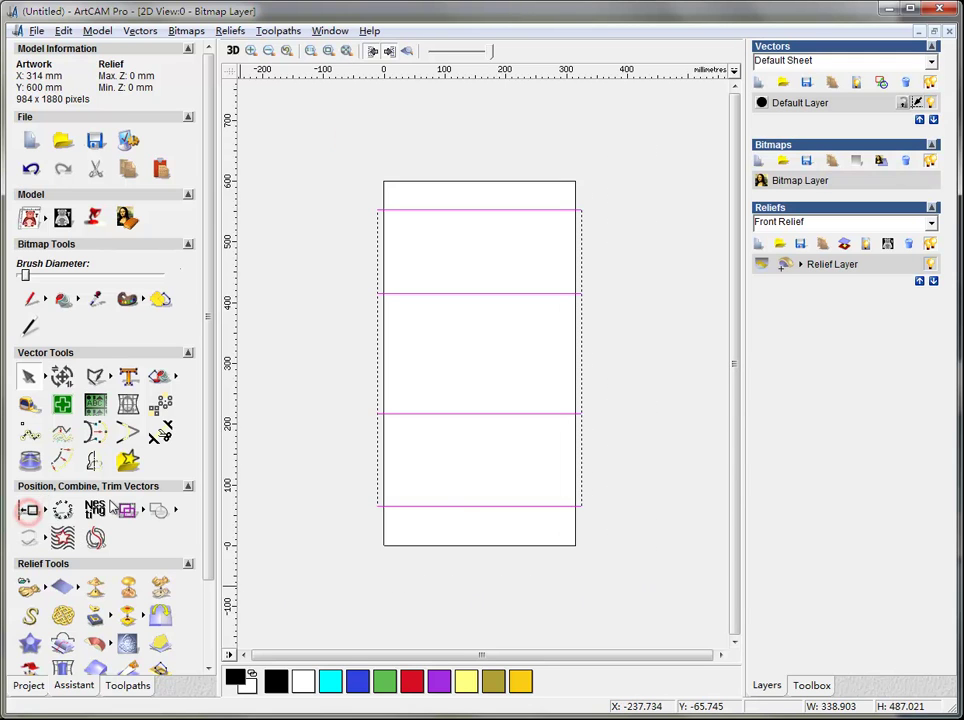
{"action": "left_click", "coordinate": [667, 388]}
{"action": "left_click", "coordinate": [505, 209]}
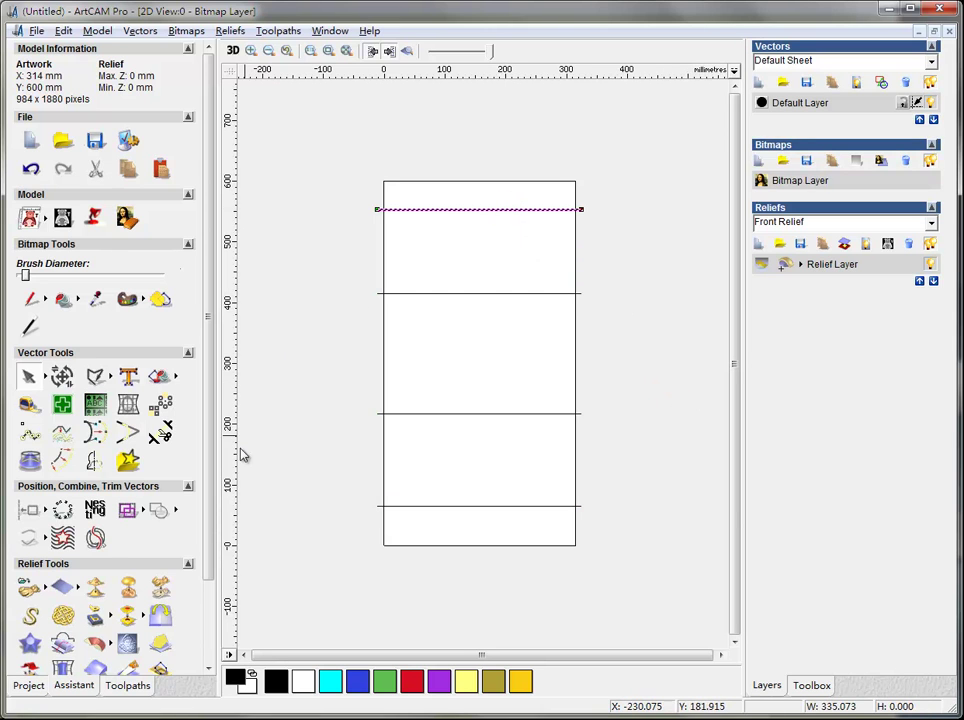
{"action": "left_click", "coordinate": [208, 515]}
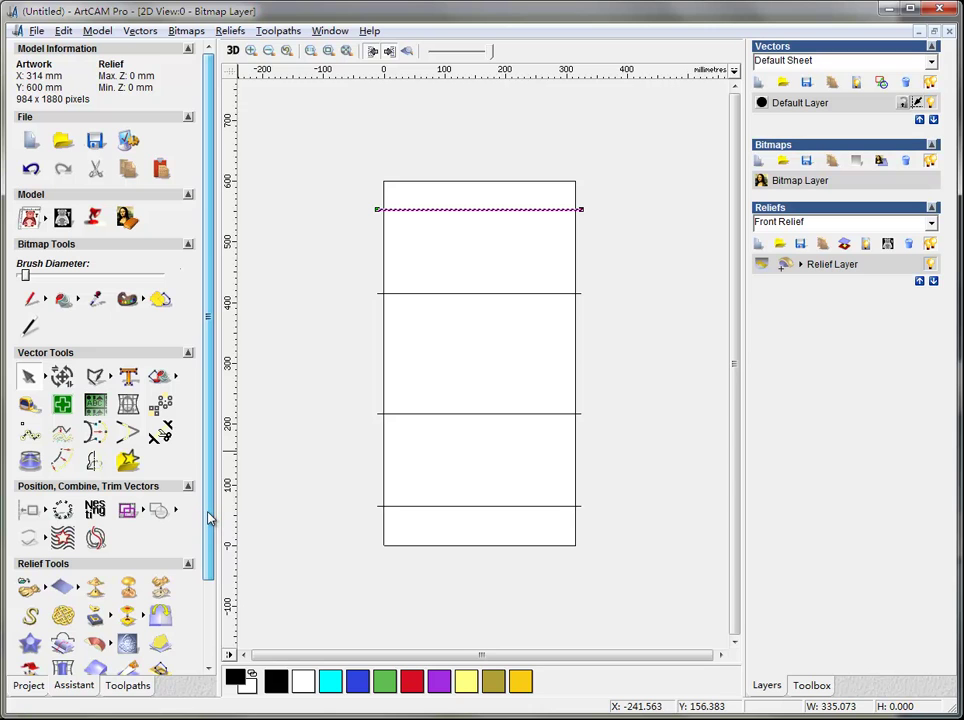
{"action": "scroll", "coordinate": [208, 515], "scroll_direction": "down", "scroll_amount": 3}
Step: Set up Machine Vectors on the top line with the V-Bit 32 mm 90 degree profiling tool
{"action": "left_click", "coordinate": [128, 686]}
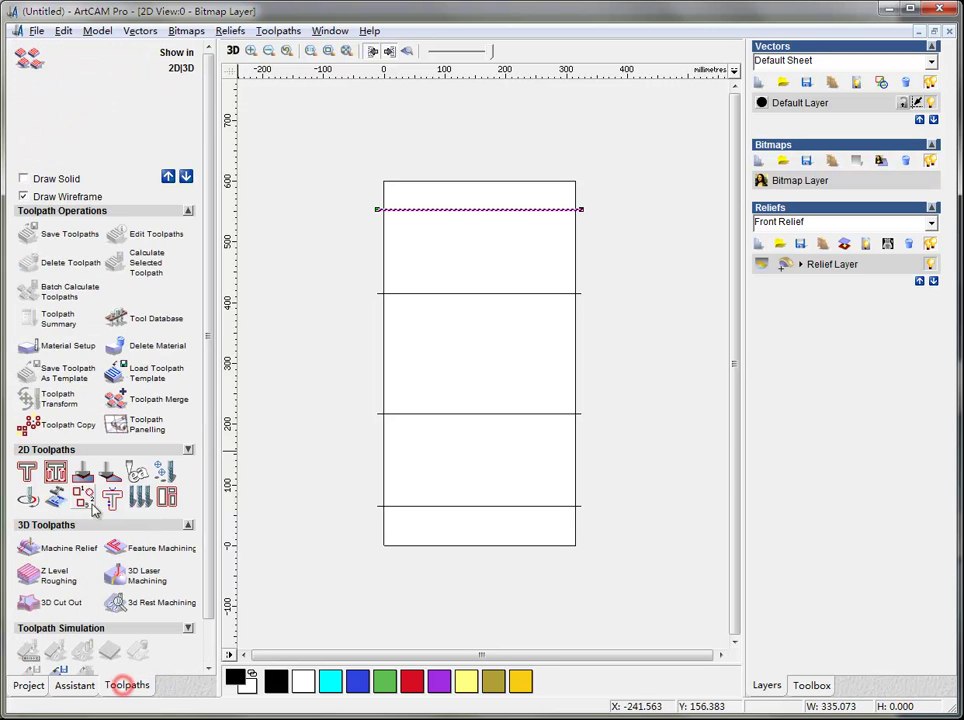
{"action": "left_click", "coordinate": [28, 499]}
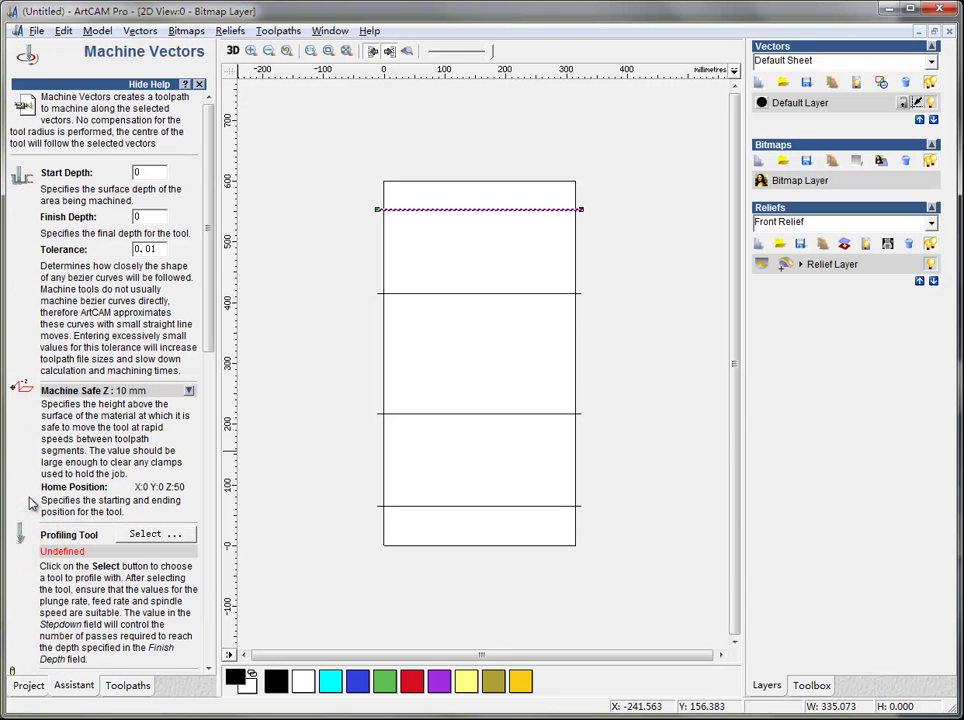
{"action": "left_click", "coordinate": [152, 218]}
{"action": "left_click_drag", "start_coordinate": [213, 343], "coordinate": [211, 383]}
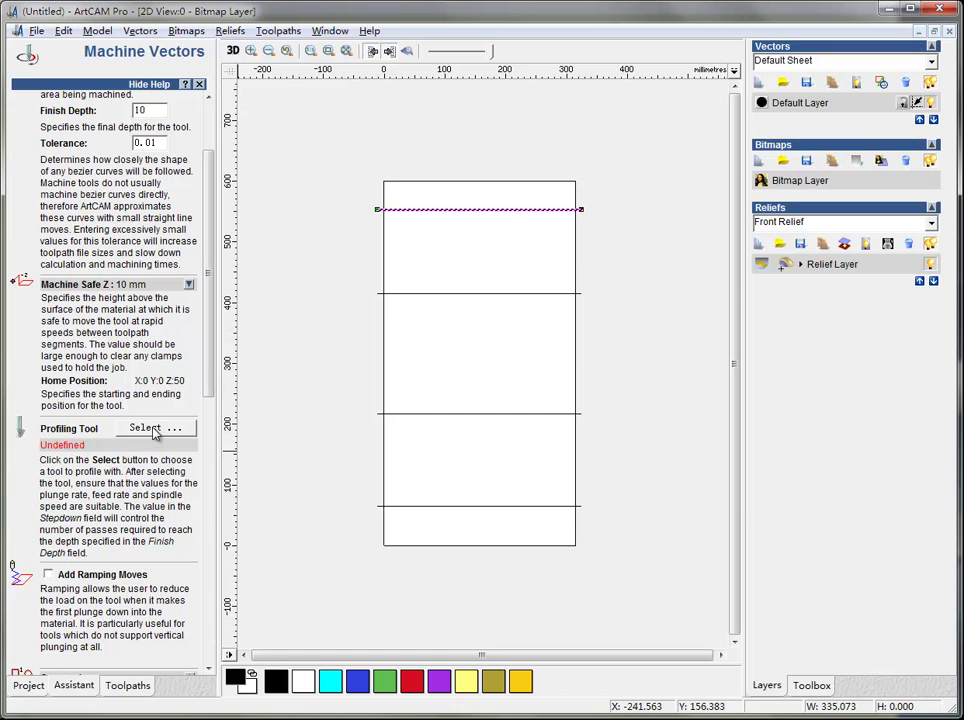
{"action": "left_click", "coordinate": [155, 429]}
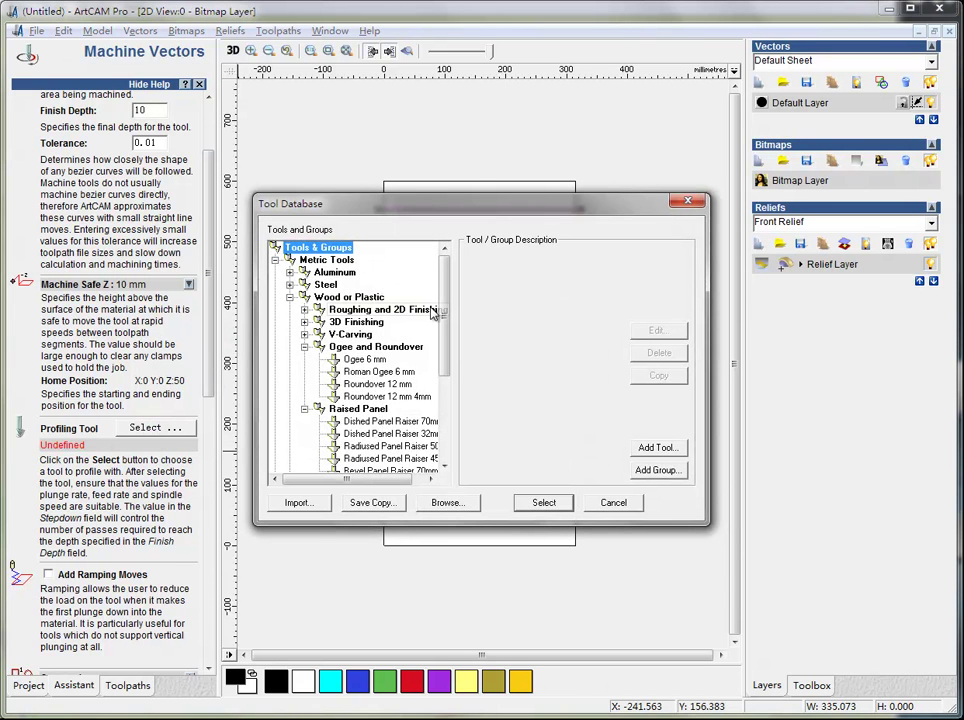
{"action": "left_click", "coordinate": [304, 334]}
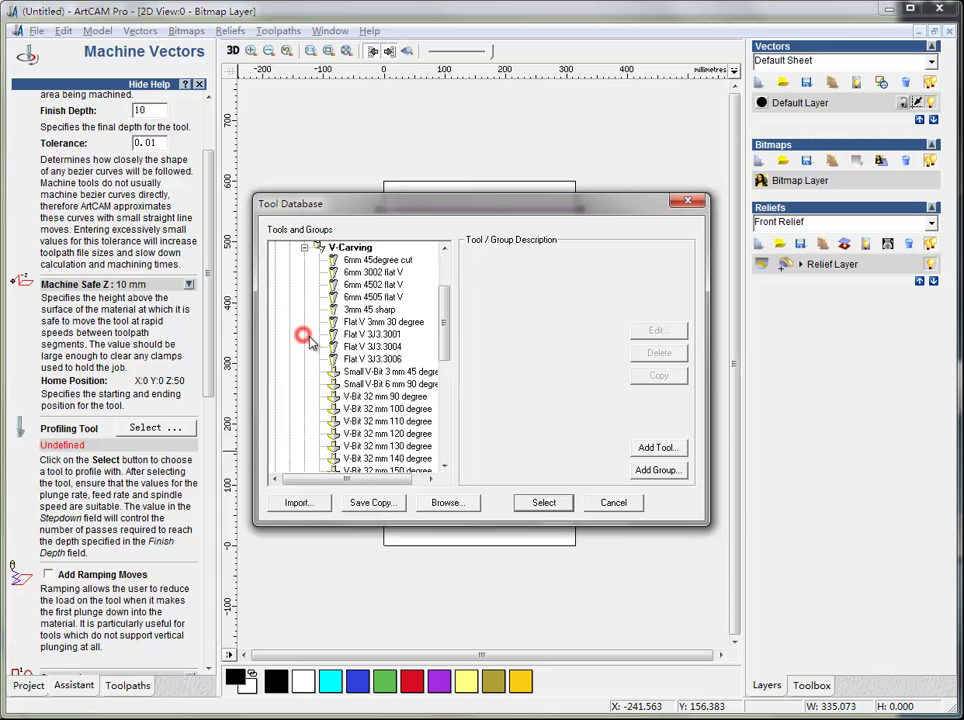
{"action": "left_click", "coordinate": [372, 397]}
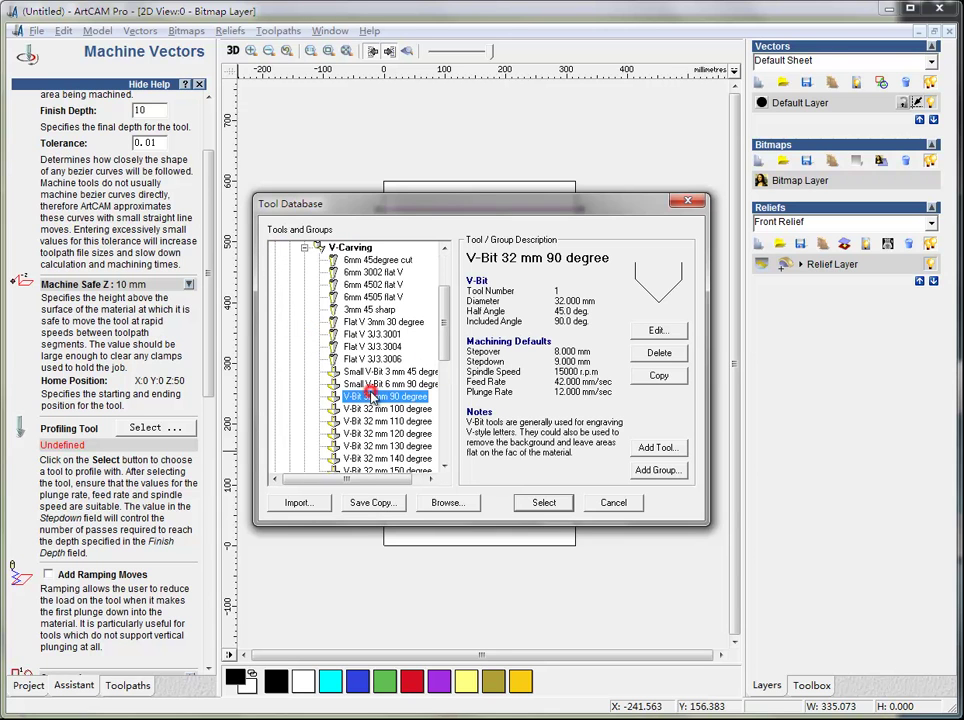
{"action": "left_click", "coordinate": [549, 503]}
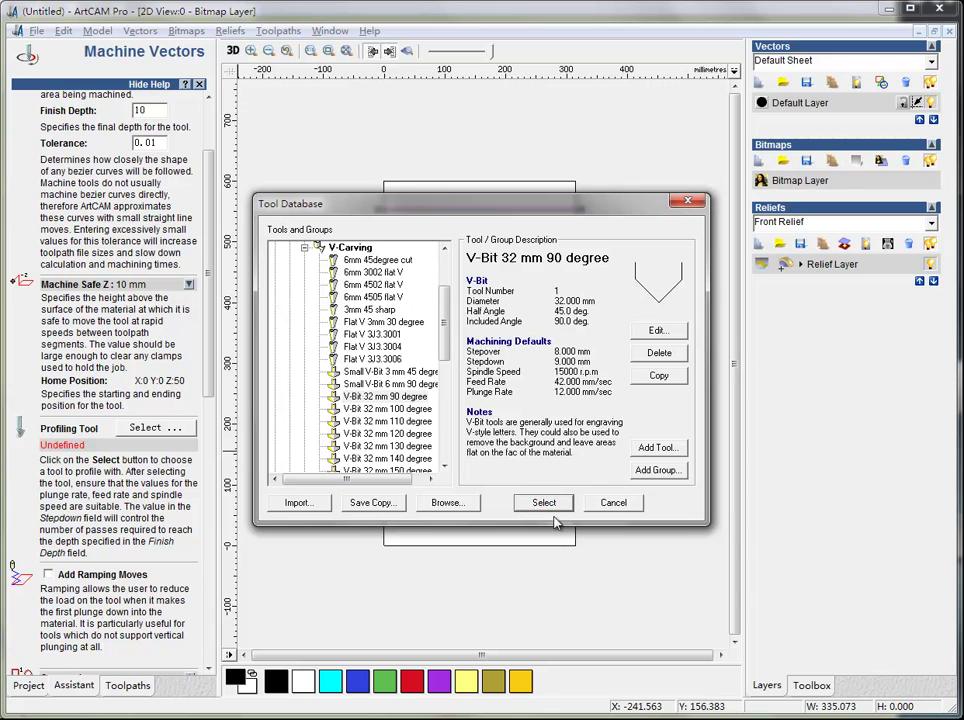
{"action": "left_click", "coordinate": [544, 503]}
Step: Define 12 mm material zeroed at the bottom face and calculate the toolpath
{"action": "left_click_drag", "start_coordinate": [205, 378], "coordinate": [212, 575]}
{"action": "scroll", "coordinate": [212, 575], "scroll_direction": "down", "scroll_amount": 3}
{"action": "left_click", "coordinate": [170, 400]}
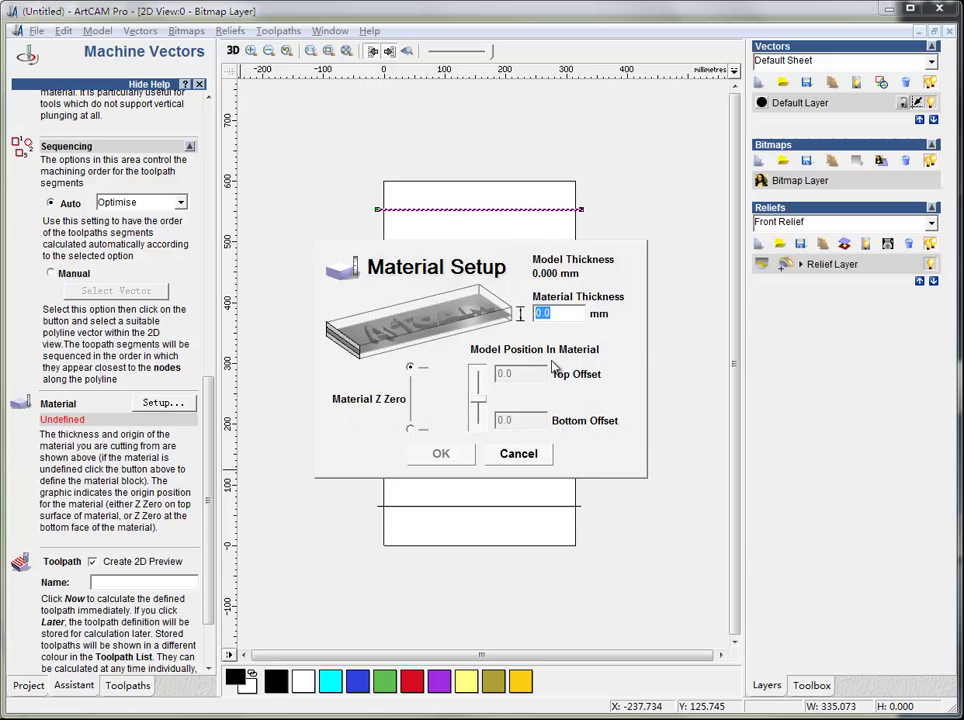
{"action": "type", "text": "12"}
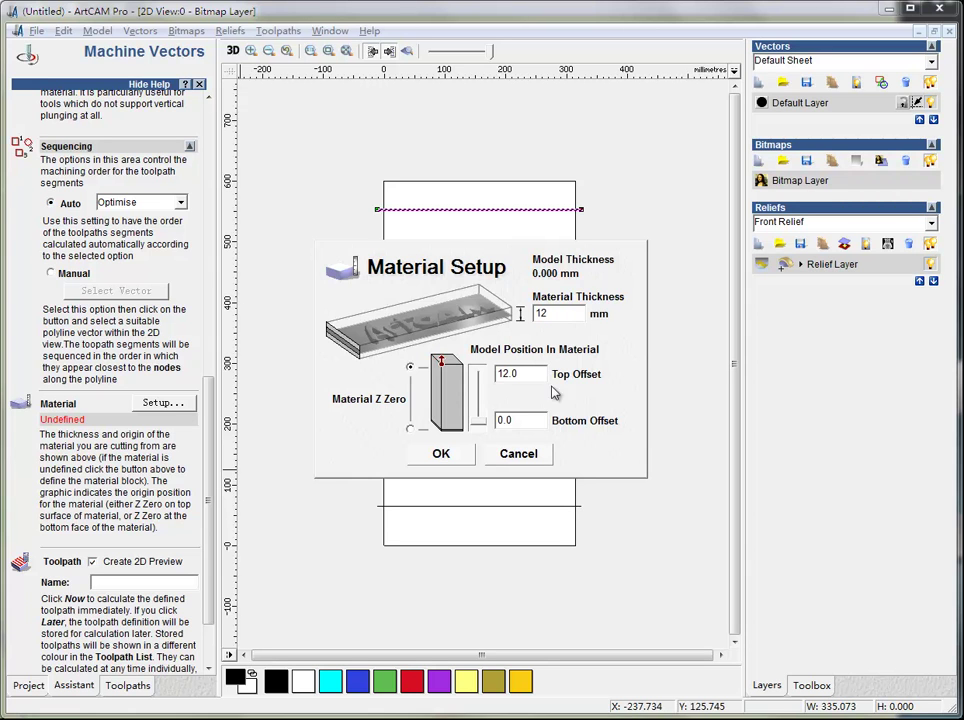
{"action": "left_click", "coordinate": [481, 425]}
{"action": "left_click", "coordinate": [441, 455]}
{"action": "scroll", "coordinate": [200, 520], "scroll_direction": "down", "scroll_amount": 3}
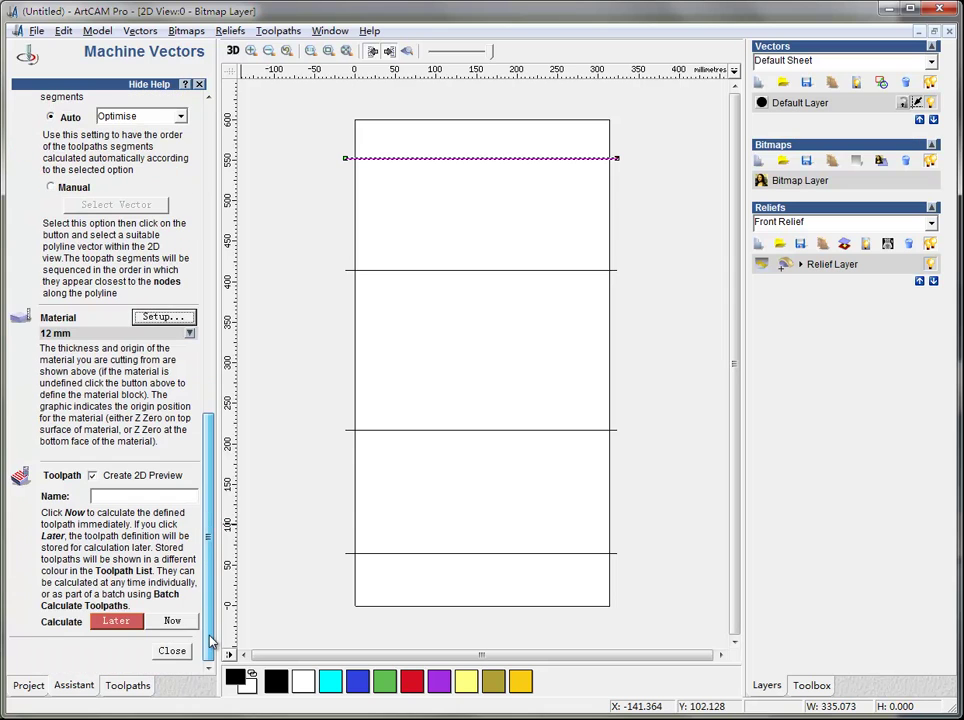
{"action": "left_click", "coordinate": [184, 622]}
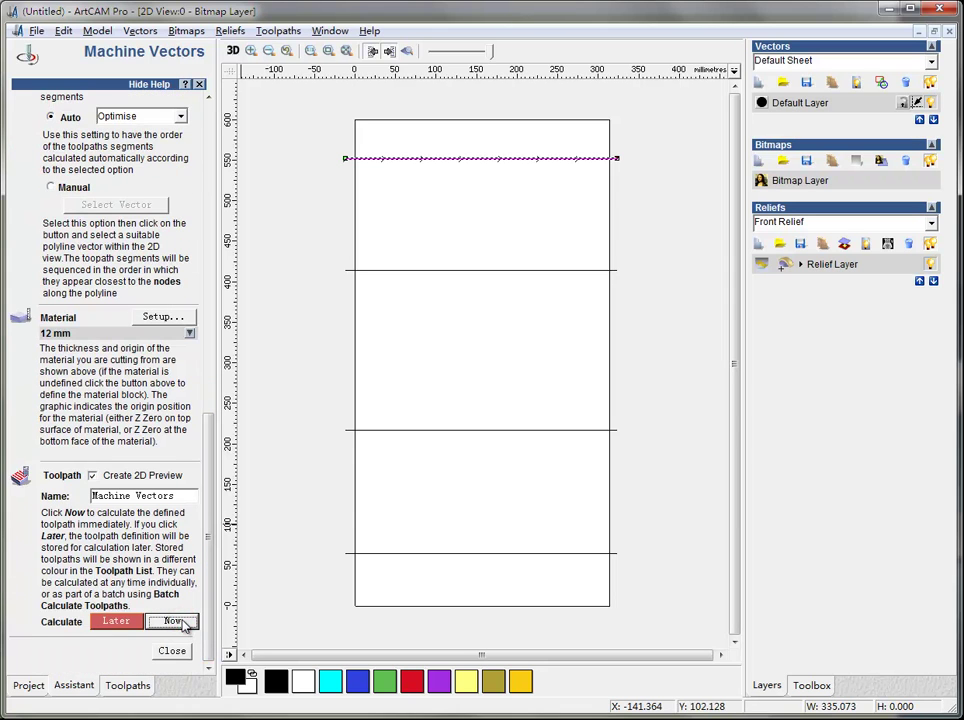
{"action": "left_click", "coordinate": [179, 654]}
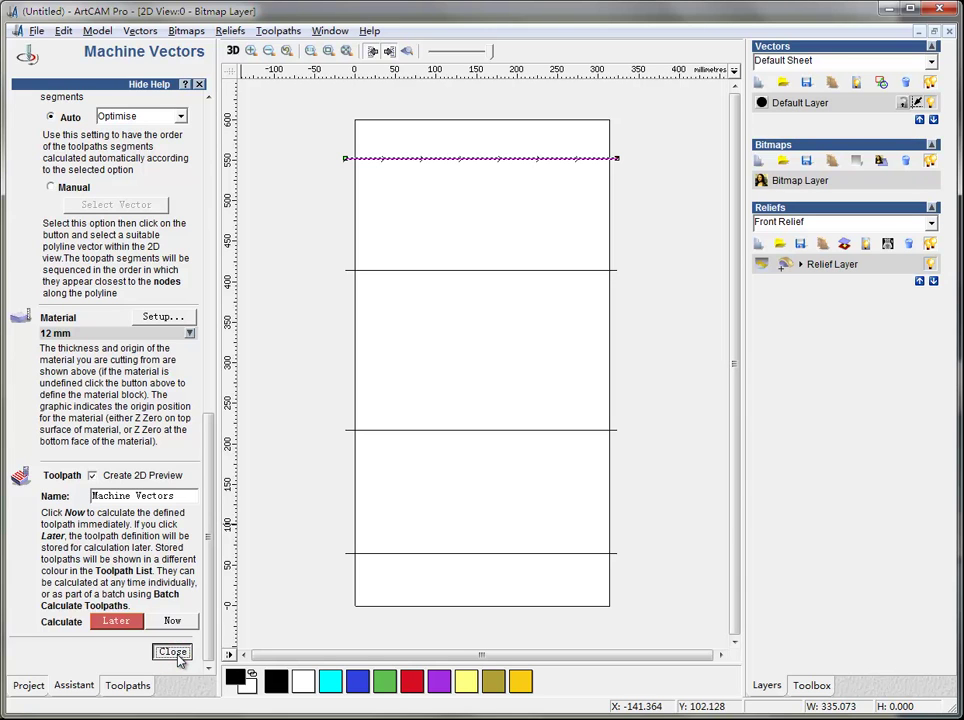
Step: Select the second horizontal line and start a new Machine Vectors toolpath
{"action": "left_click", "coordinate": [173, 652]}
{"action": "left_click", "coordinate": [476, 270]}
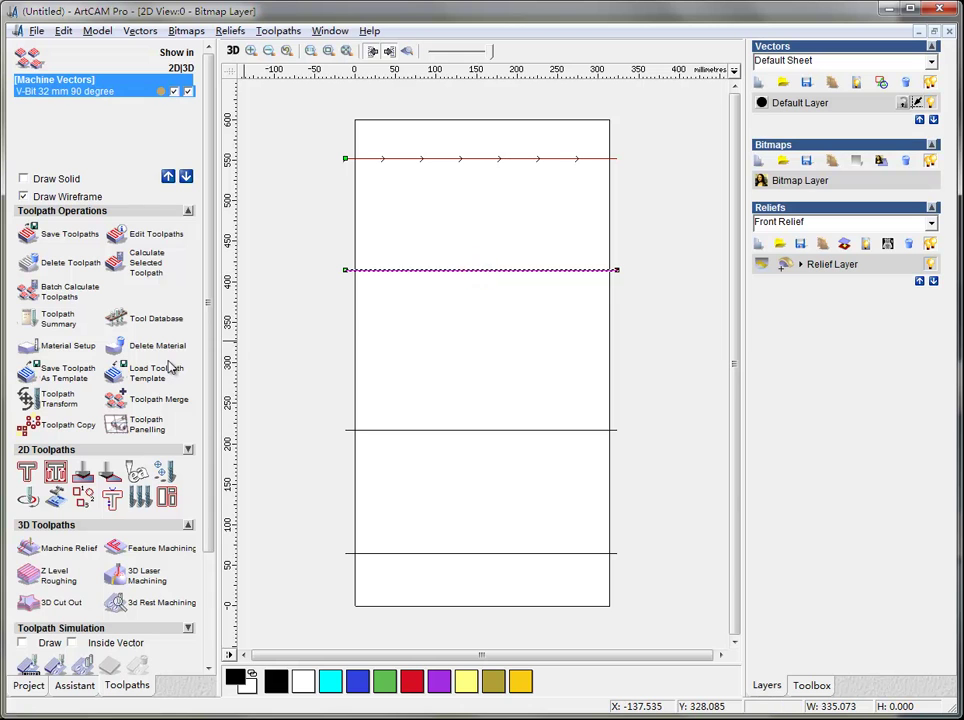
{"action": "left_click", "coordinate": [27, 500]}
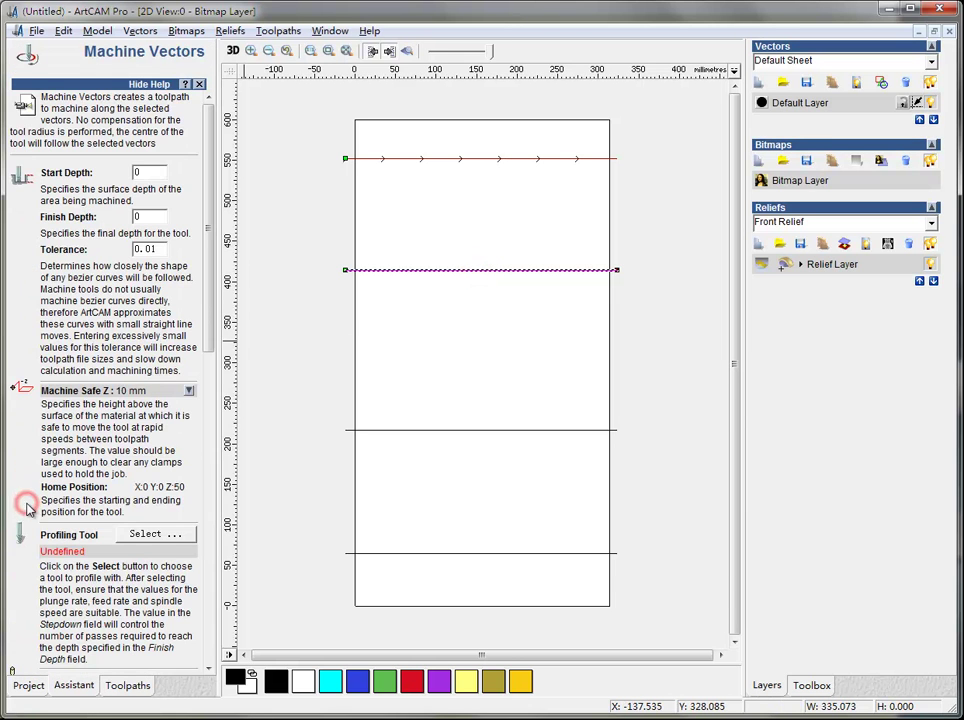
{"action": "left_click", "coordinate": [209, 300]}
{"action": "left_click", "coordinate": [208, 366]}
{"action": "left_click", "coordinate": [209, 282]}
Step: Choose the V-Bit 32 mm 120 degree tool and calculate Machine Vectors 1
{"action": "left_click", "coordinate": [148, 377]}
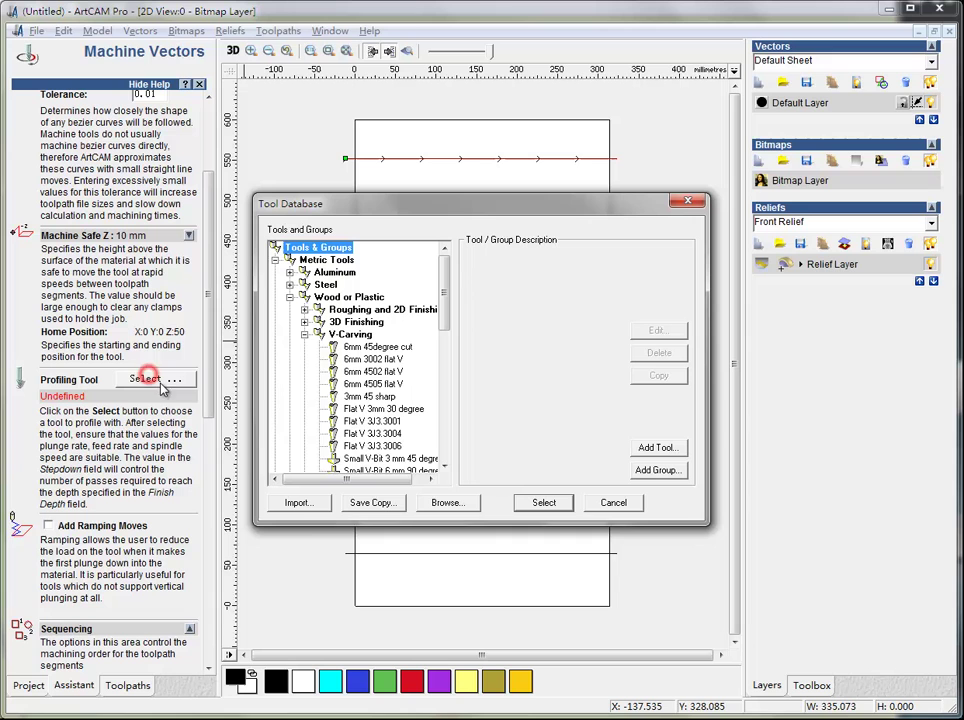
{"action": "left_click", "coordinate": [304, 334]}
{"action": "left_click", "coordinate": [304, 346]}
{"action": "left_click", "coordinate": [304, 334]}
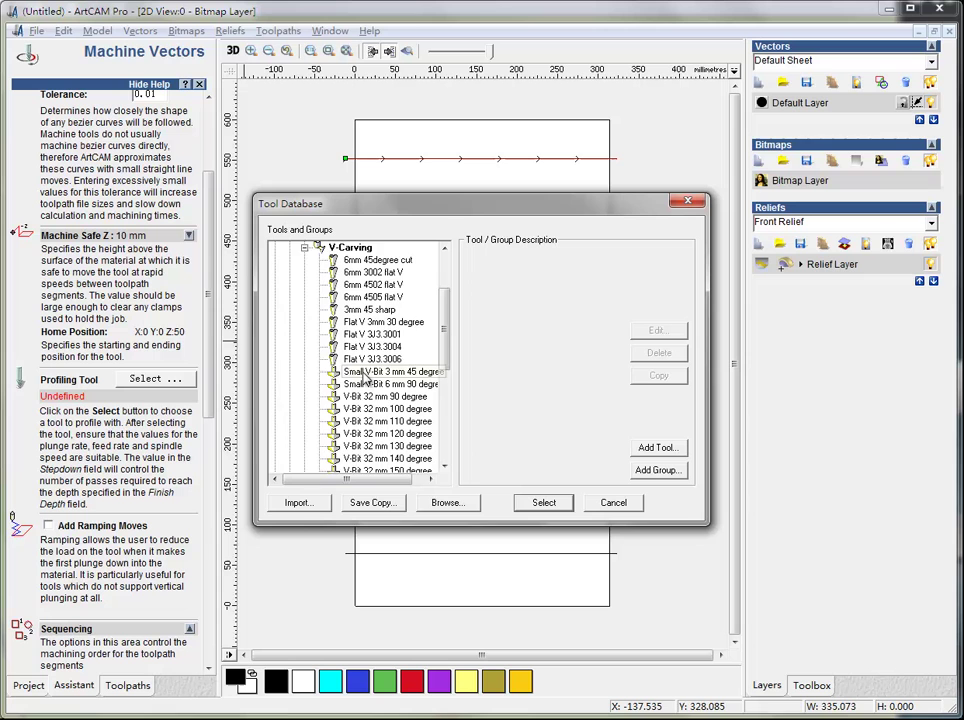
{"action": "scroll", "coordinate": [367, 400], "scroll_direction": "down", "scroll_amount": 1}
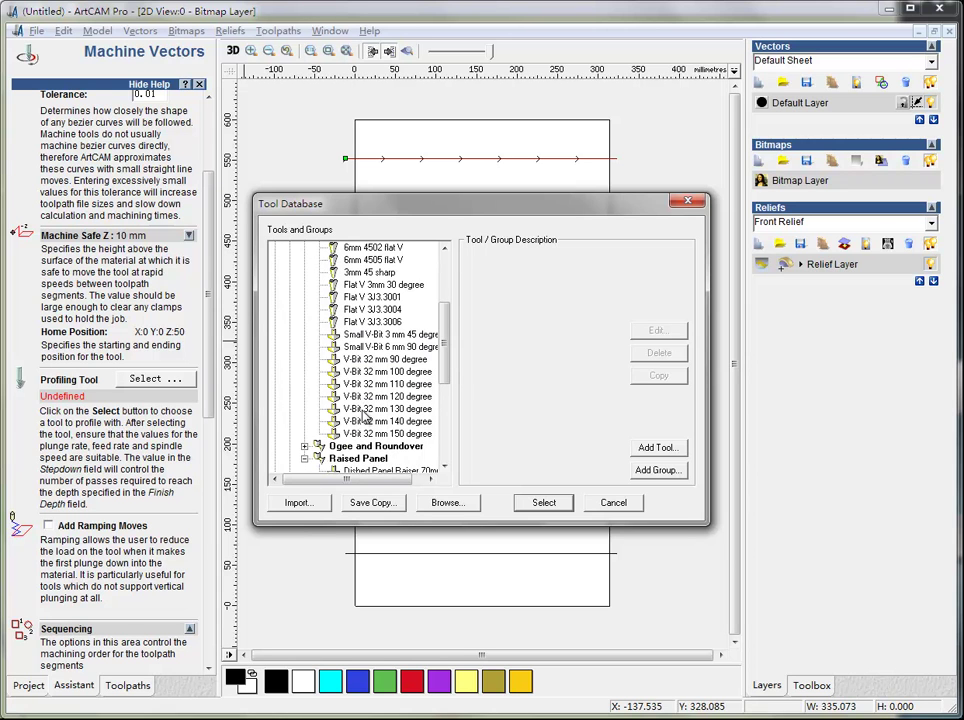
{"action": "left_click", "coordinate": [367, 397]}
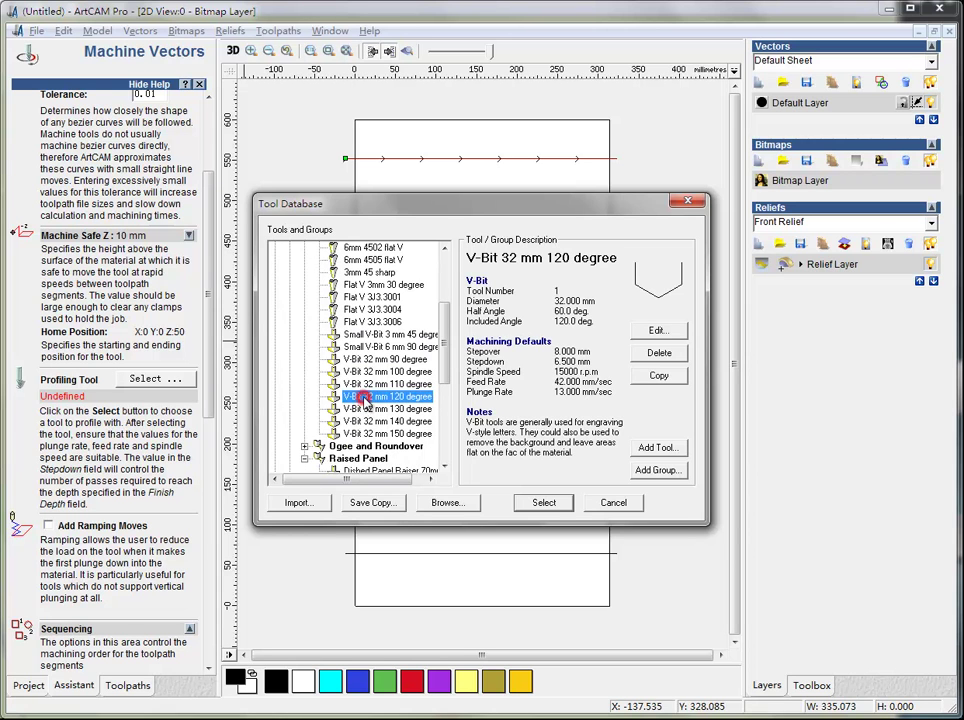
{"action": "left_click", "coordinate": [553, 503]}
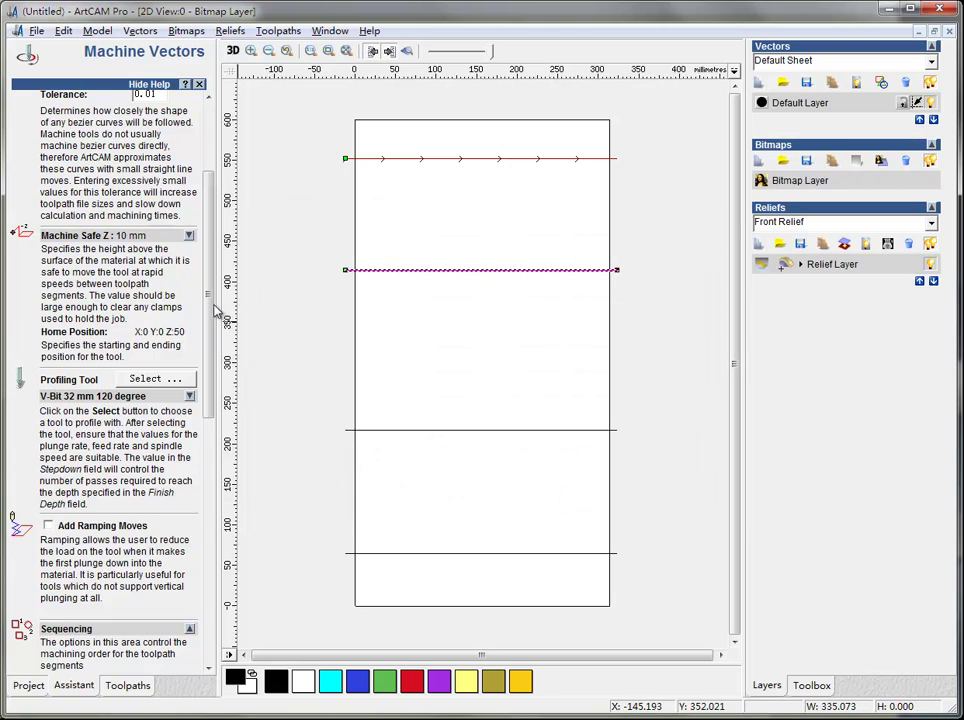
{"action": "left_click_drag", "start_coordinate": [213, 308], "coordinate": [247, 607]}
{"action": "left_click", "coordinate": [173, 624]}
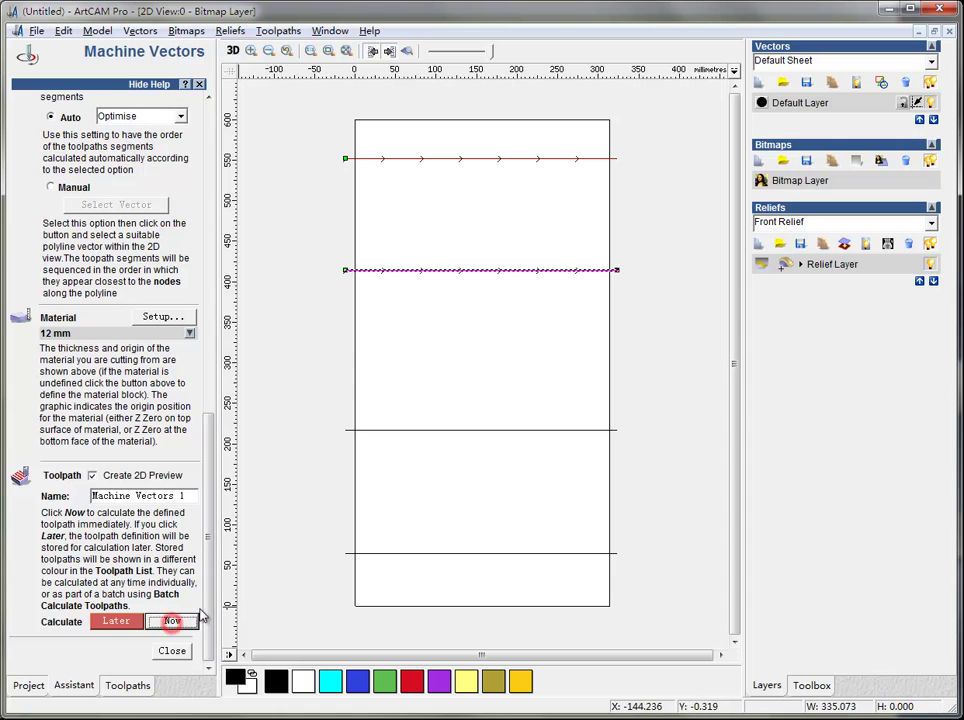
{"action": "left_click", "coordinate": [418, 431]}
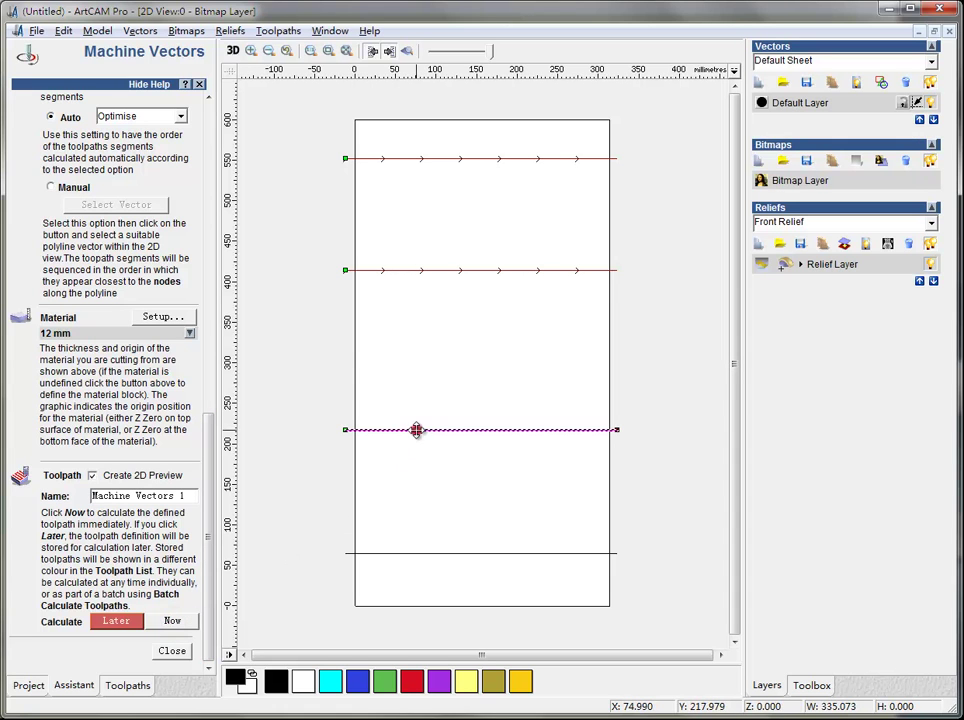
{"action": "left_click", "coordinate": [176, 651]}
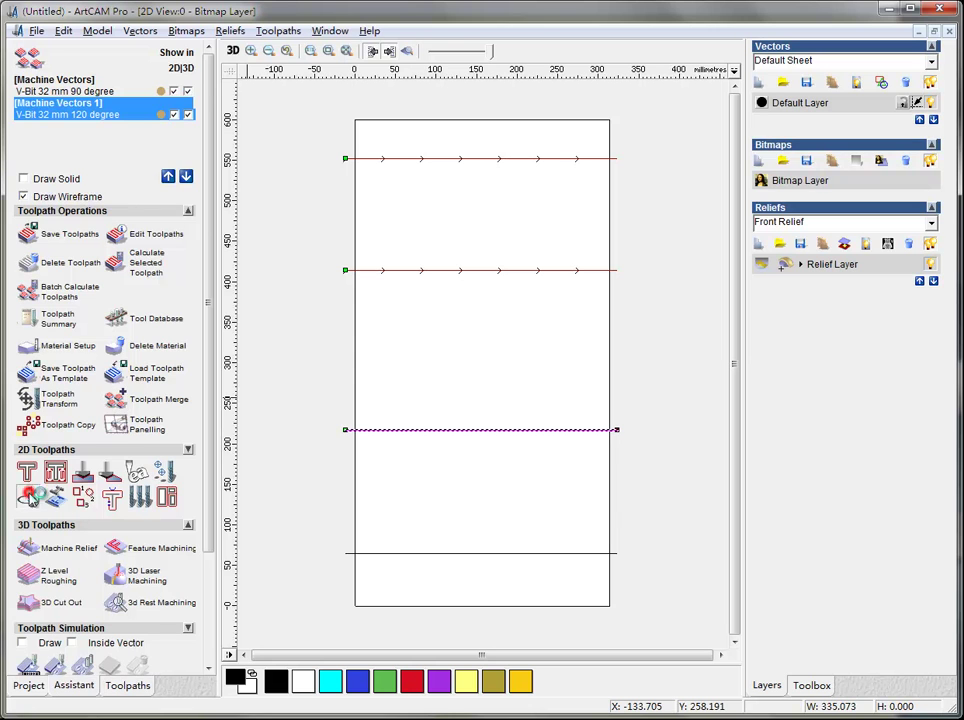
Step: Profile the third line with the Roman Ogee 6 mm tool, calculating Machine Vectors 2
{"action": "left_click", "coordinate": [30, 495]}
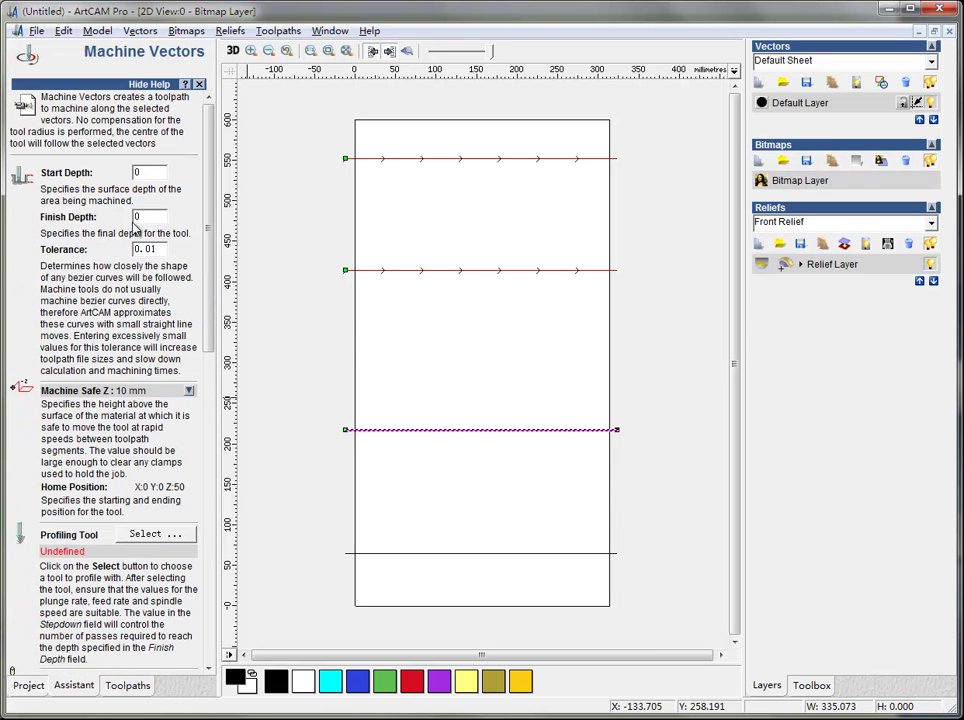
{"action": "scroll", "coordinate": [204, 286], "scroll_direction": "down", "scroll_amount": 5}
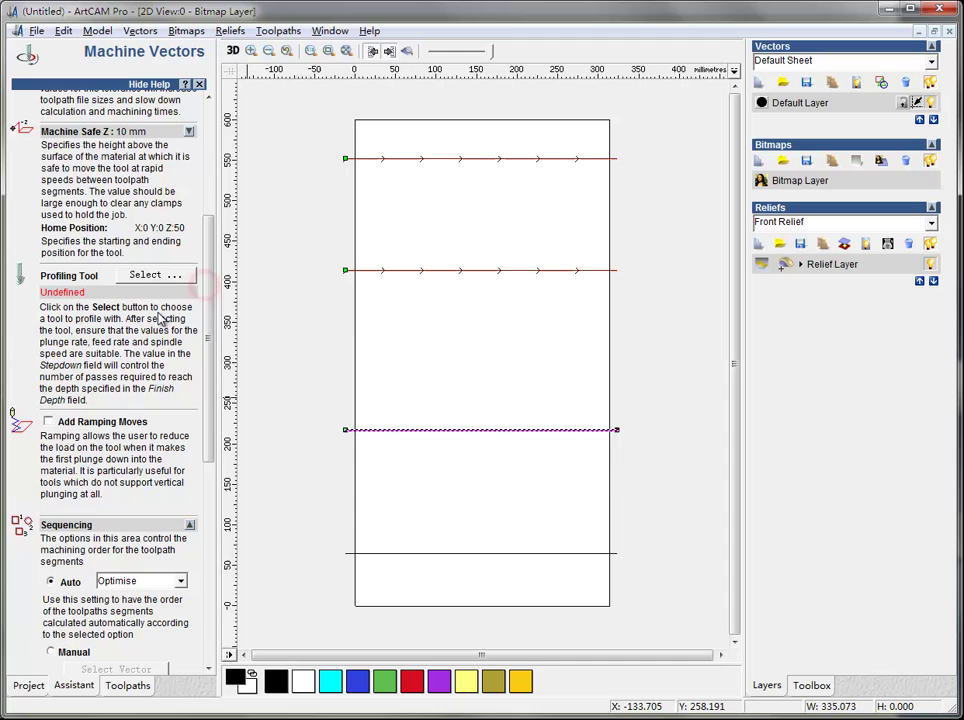
{"action": "left_click", "coordinate": [155, 276]}
{"action": "left_click", "coordinate": [304, 335]}
{"action": "left_click", "coordinate": [304, 347]}
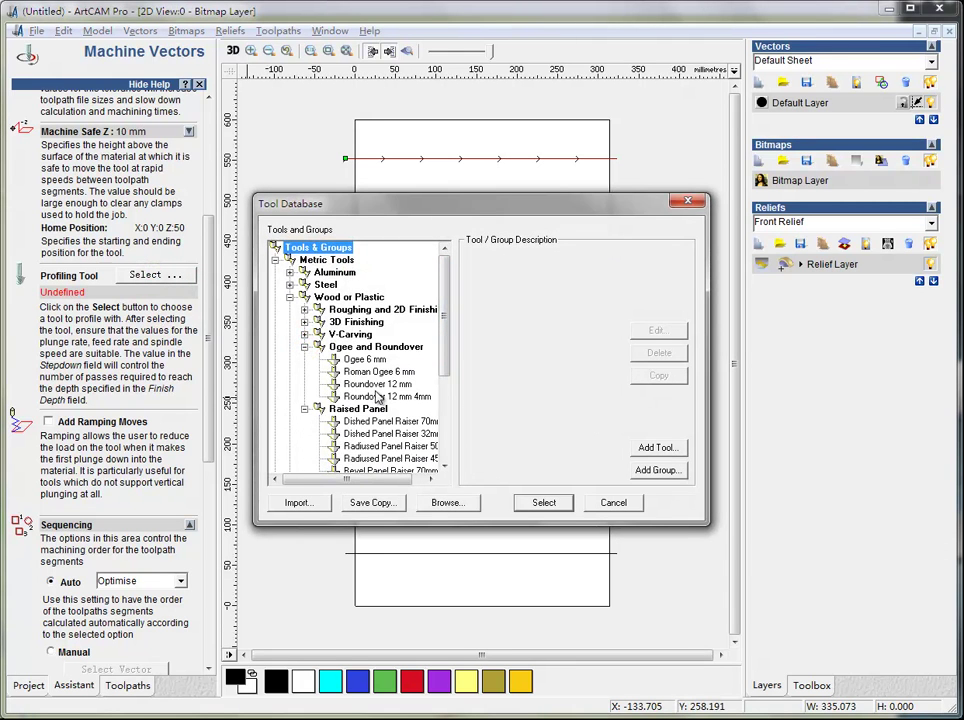
{"action": "left_click", "coordinate": [378, 371]}
{"action": "left_click", "coordinate": [364, 359]}
{"action": "left_click", "coordinate": [370, 372]}
{"action": "left_click", "coordinate": [541, 504]}
{"action": "left_click_drag", "start_coordinate": [211, 355], "coordinate": [215, 565]}
{"action": "left_click", "coordinate": [176, 621]}
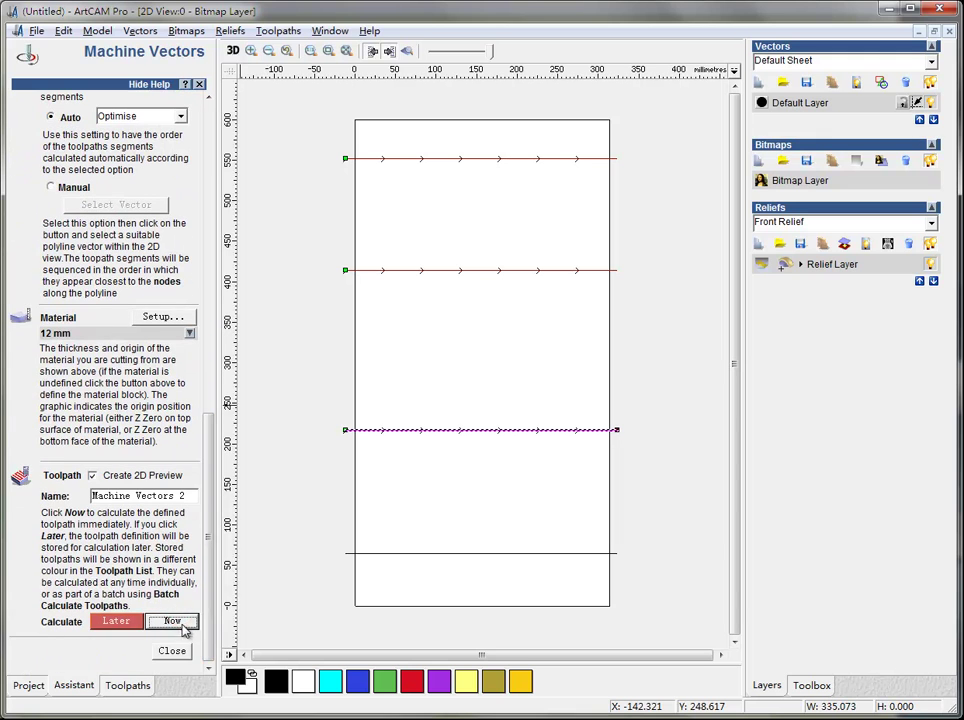
{"action": "left_click", "coordinate": [174, 651]}
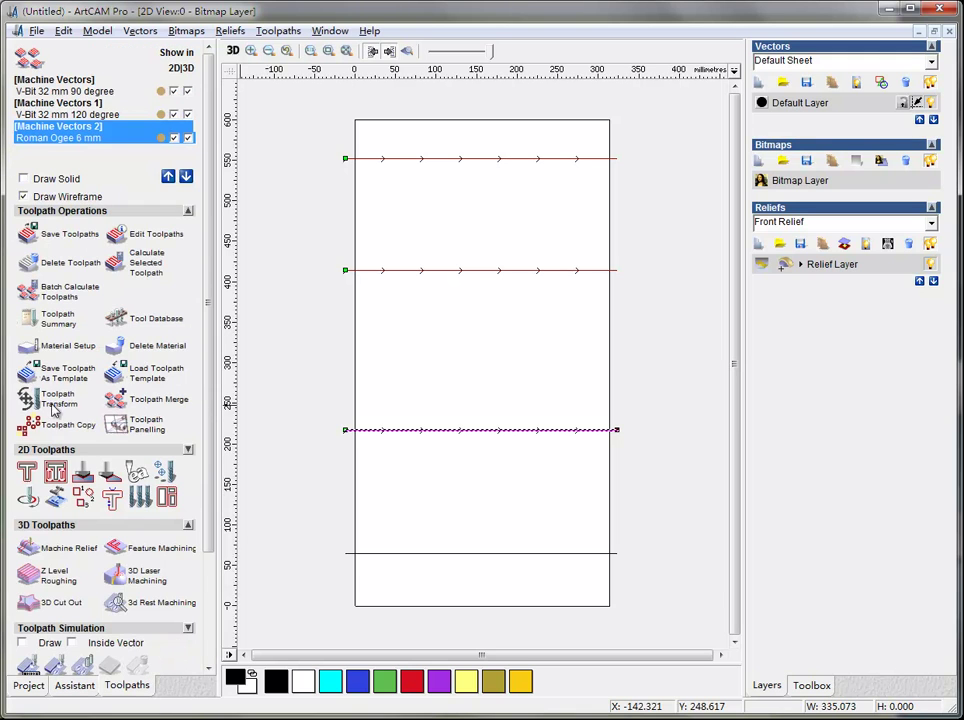
Step: Select the bottom line for Machine Vectors and browse the panel-raiser and veining tools
{"action": "left_click", "coordinate": [379, 553]}
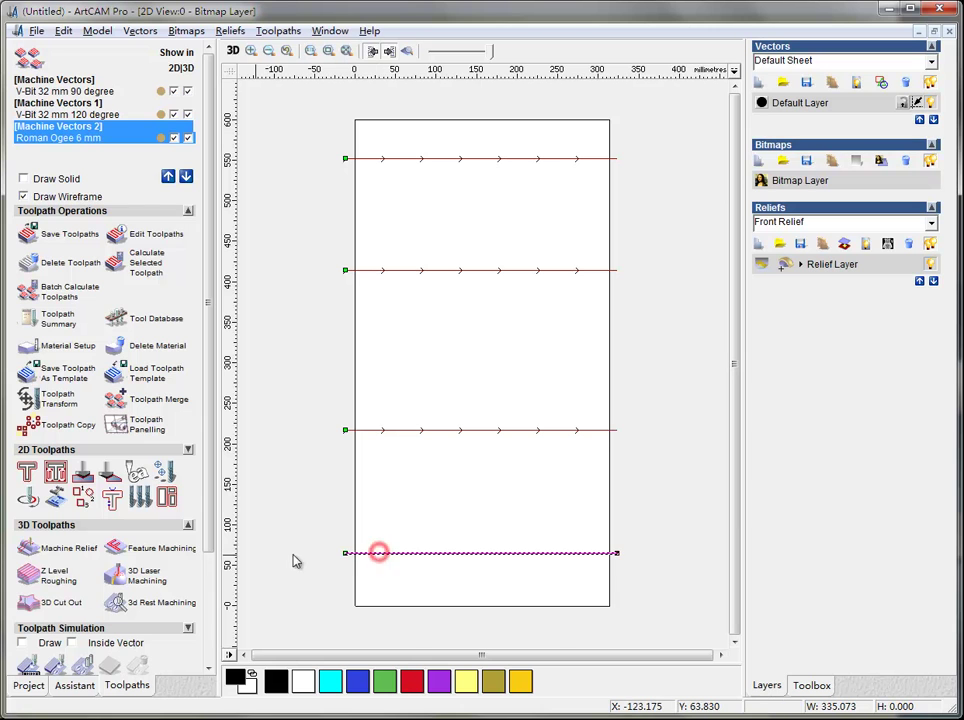
{"action": "left_click", "coordinate": [29, 500]}
{"action": "left_click_drag", "start_coordinate": [204, 330], "coordinate": [178, 397]}
{"action": "left_click", "coordinate": [155, 363]}
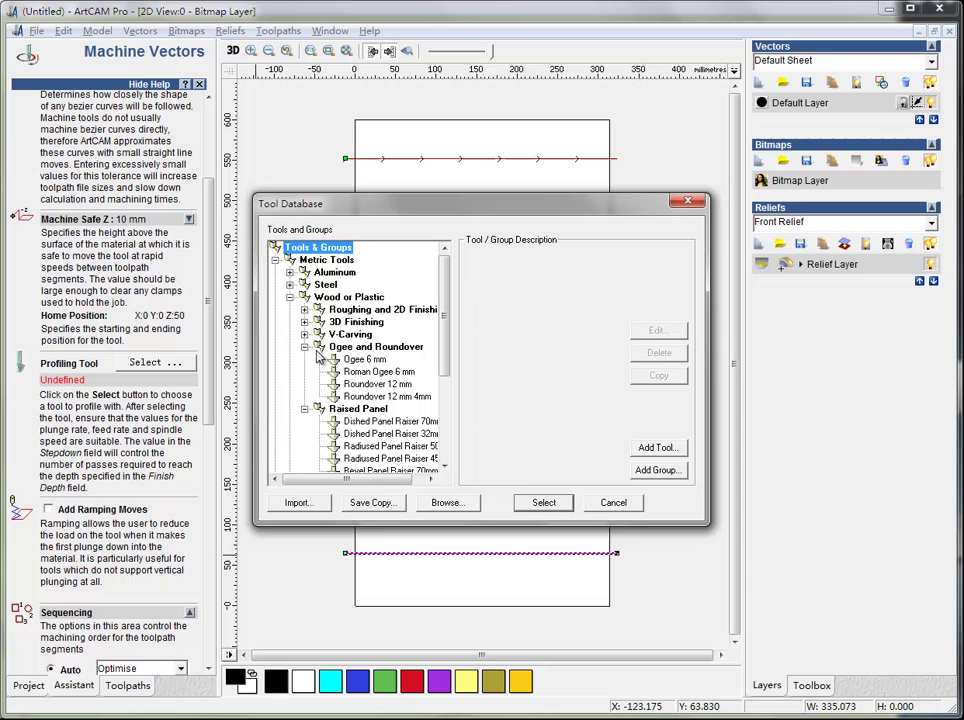
{"action": "left_click", "coordinate": [372, 434]}
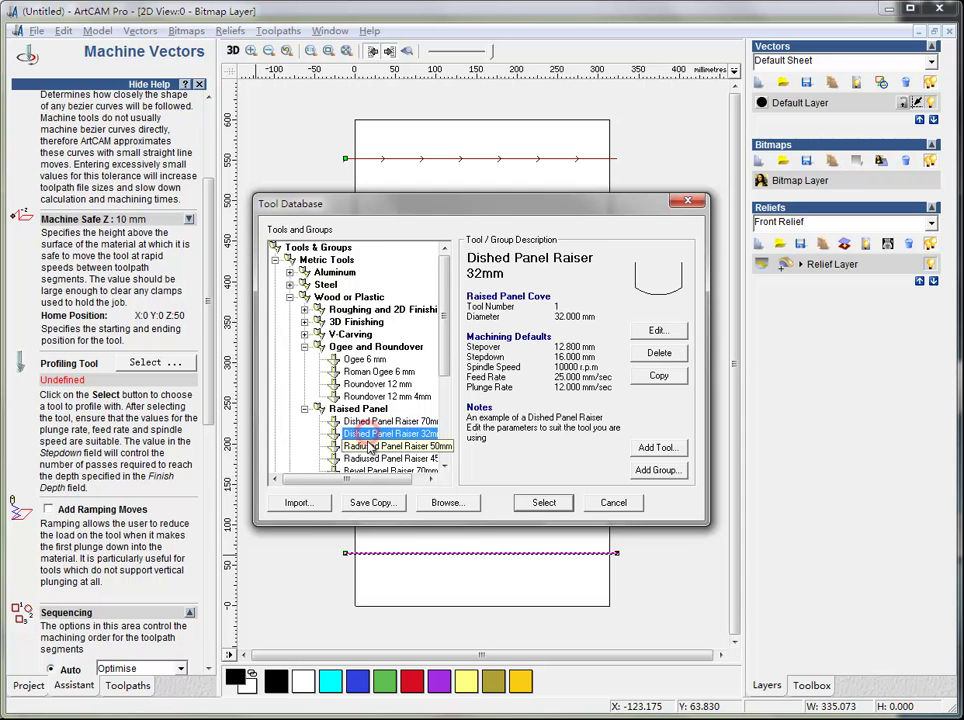
{"action": "left_click", "coordinate": [368, 458]}
{"action": "left_click", "coordinate": [372, 421]}
{"action": "scroll", "coordinate": [372, 421], "scroll_direction": "down", "scroll_amount": 2}
{"action": "left_click", "coordinate": [370, 421]}
{"action": "left_click", "coordinate": [372, 446]}
{"action": "scroll", "coordinate": [369, 450], "scroll_direction": "down", "scroll_amount": 2}
Step: Use Veining Tool 14mm as the profiling tool and calculate Machine Vectors 3
{"action": "left_click", "coordinate": [376, 384]}
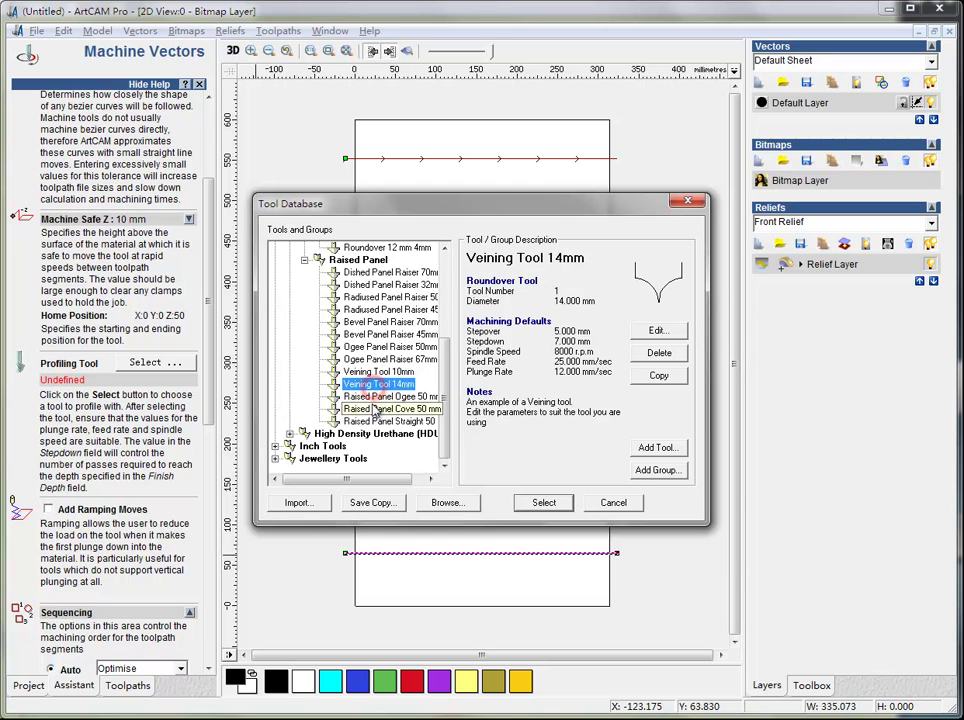
{"action": "left_click", "coordinate": [376, 409]}
{"action": "left_click", "coordinate": [374, 385]}
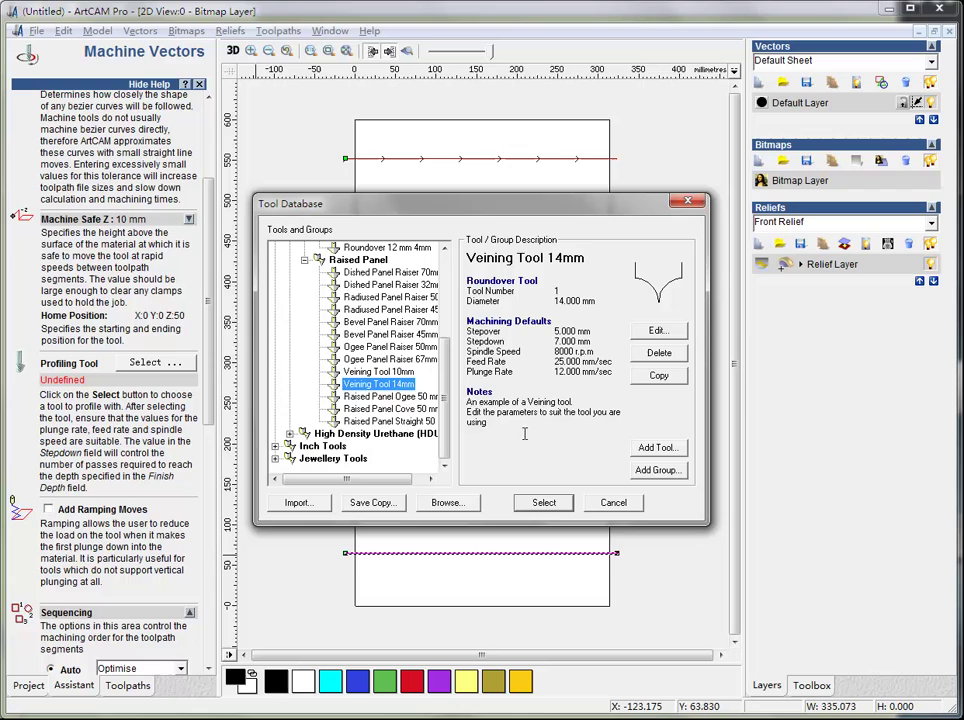
{"action": "left_click", "coordinate": [546, 502]}
{"action": "left_click_drag", "start_coordinate": [210, 385], "coordinate": [212, 610]}
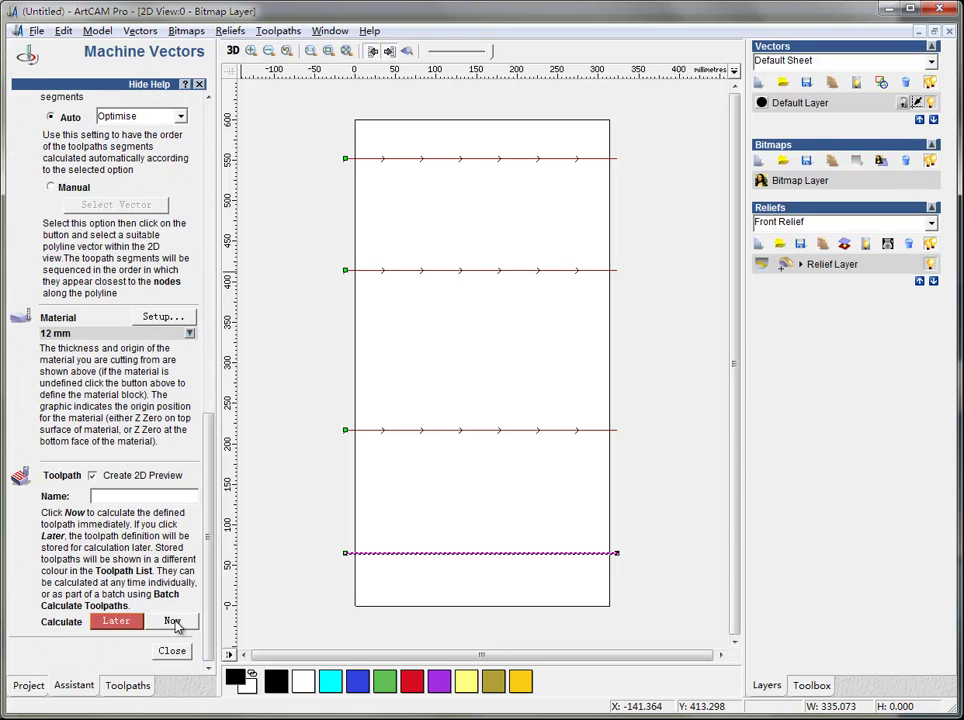
{"action": "left_click", "coordinate": [172, 621]}
{"action": "left_click", "coordinate": [174, 651]}
Step: Show the toolpaths in 3D and simulate them at Standard resolution
{"action": "left_click", "coordinate": [232, 52]}
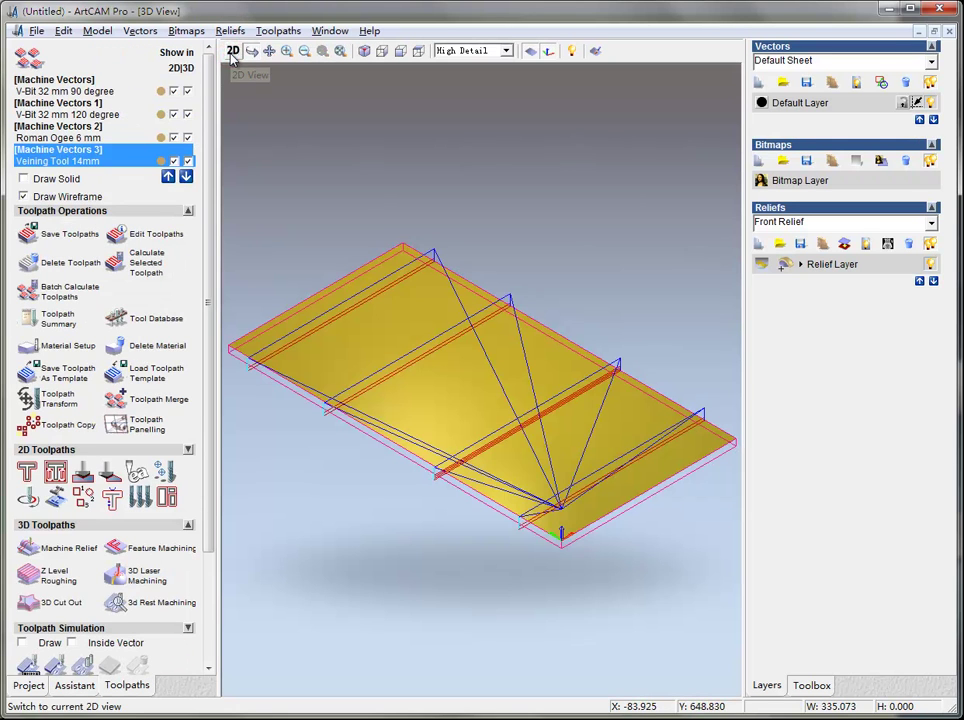
{"action": "left_click_drag", "start_coordinate": [635, 387], "coordinate": [264, 512]}
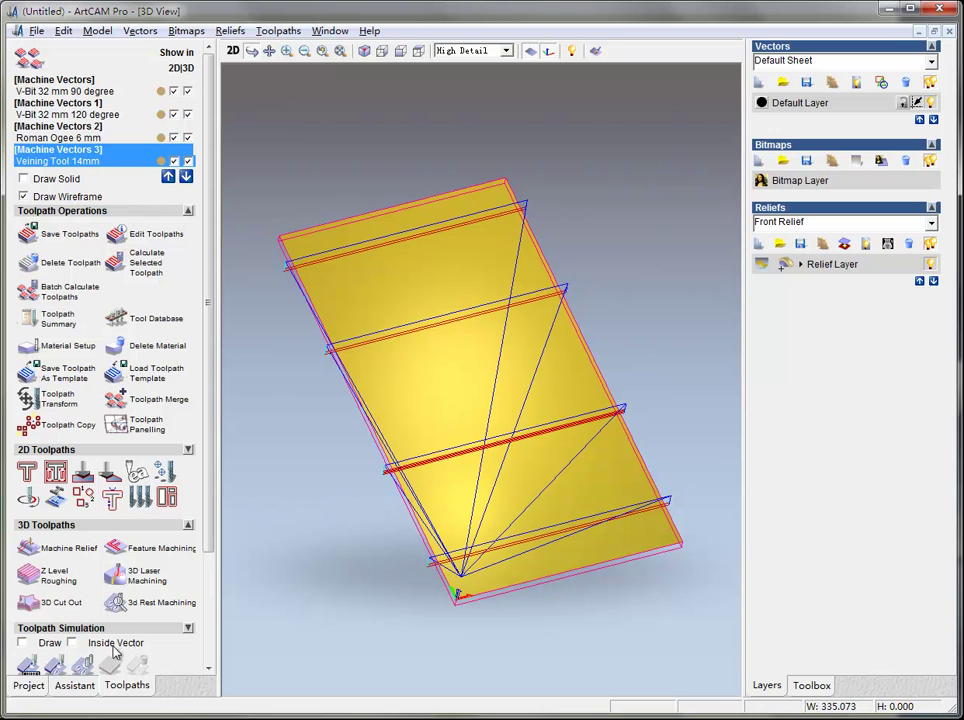
{"action": "left_click", "coordinate": [86, 665]}
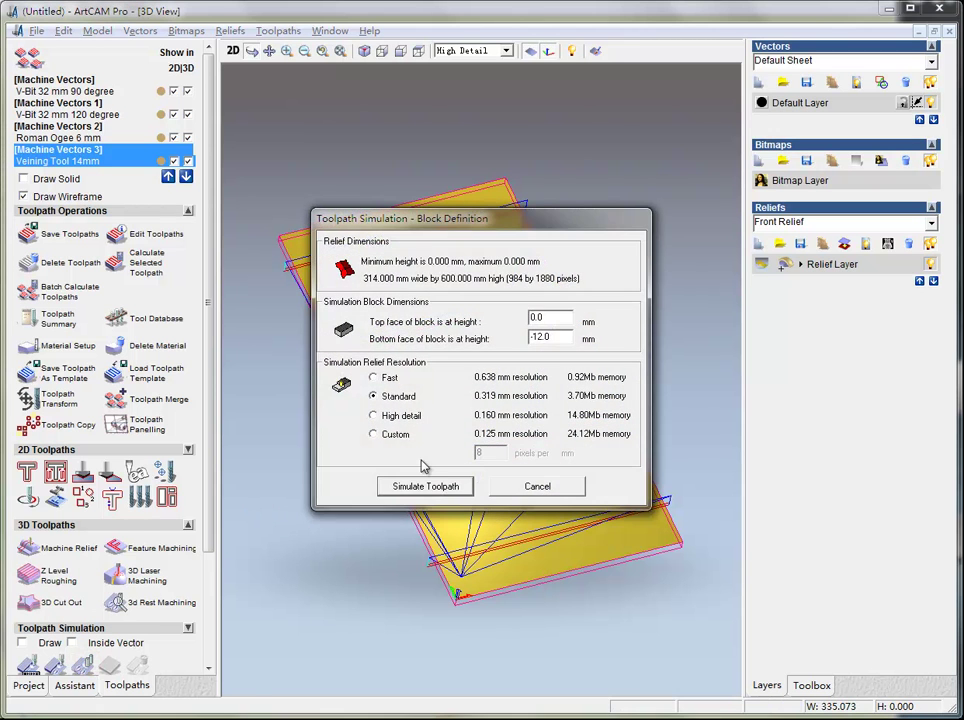
{"action": "left_click", "coordinate": [421, 487]}
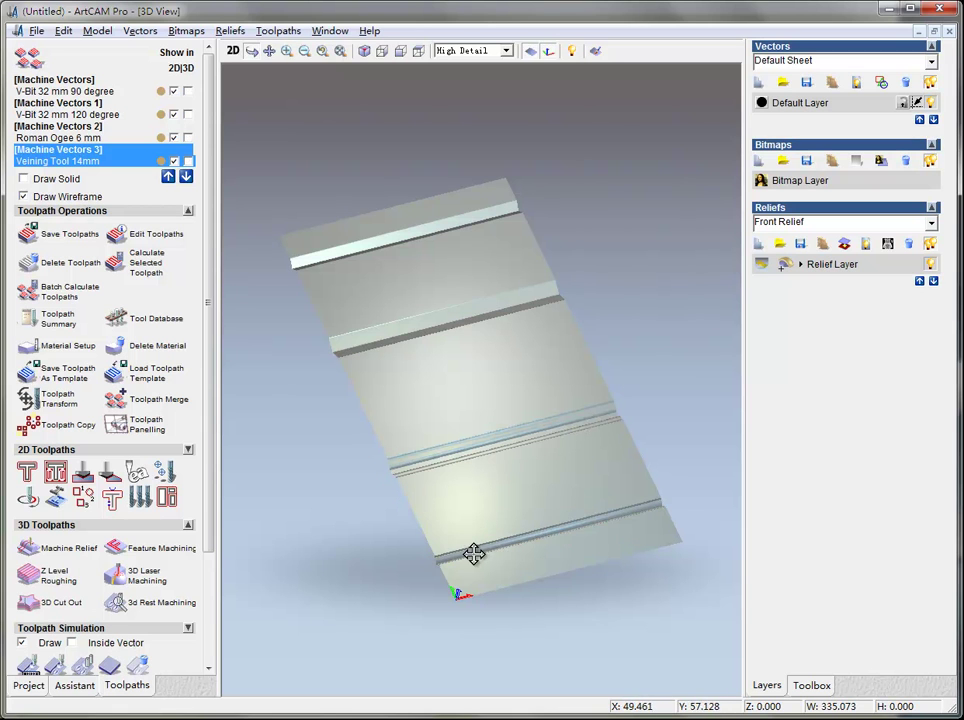
Step: Orbit and zoom the simulated block to inspect the four cut grooves
{"action": "left_click_drag", "start_coordinate": [476, 555], "coordinate": [581, 512]}
{"action": "scroll", "coordinate": [551, 523], "scroll_direction": "up", "scroll_amount": 3}
{"action": "left_click_drag", "start_coordinate": [577, 536], "coordinate": [491, 428]}
{"action": "scroll", "coordinate": [493, 475], "scroll_direction": "up", "scroll_amount": 3}
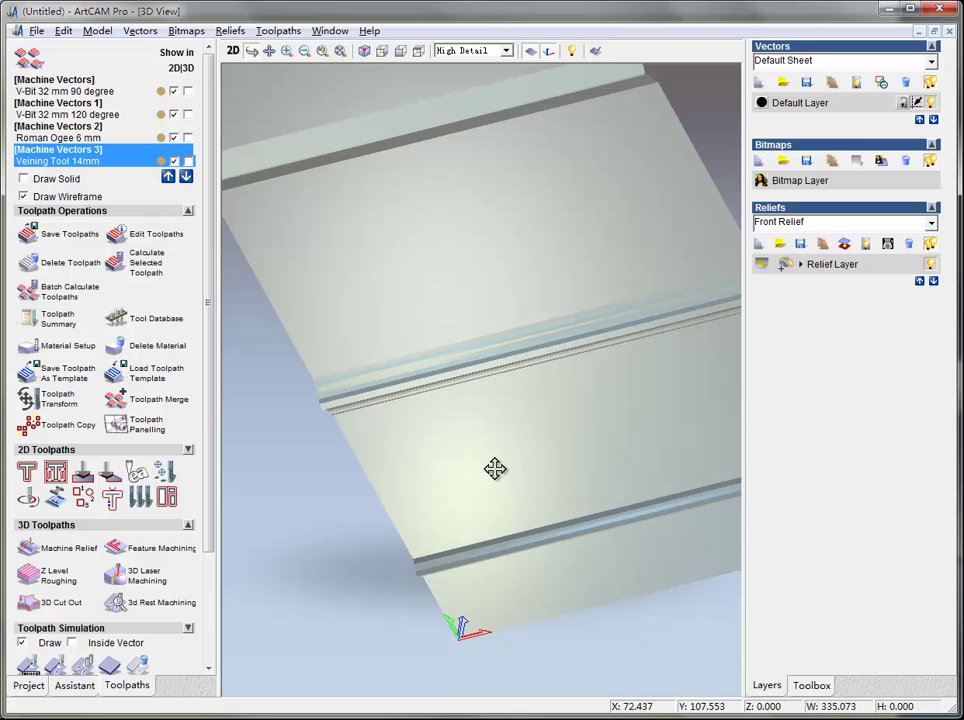
{"action": "scroll", "coordinate": [560, 460], "scroll_direction": "down", "scroll_amount": 3}
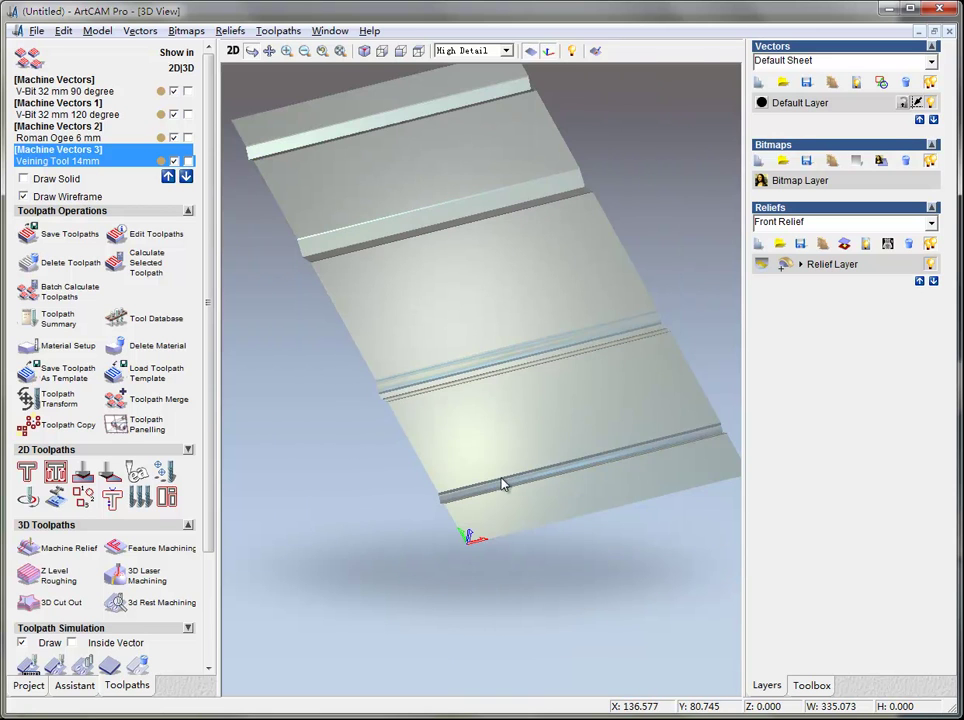
{"action": "left_click_drag", "start_coordinate": [504, 484], "coordinate": [692, 433]}
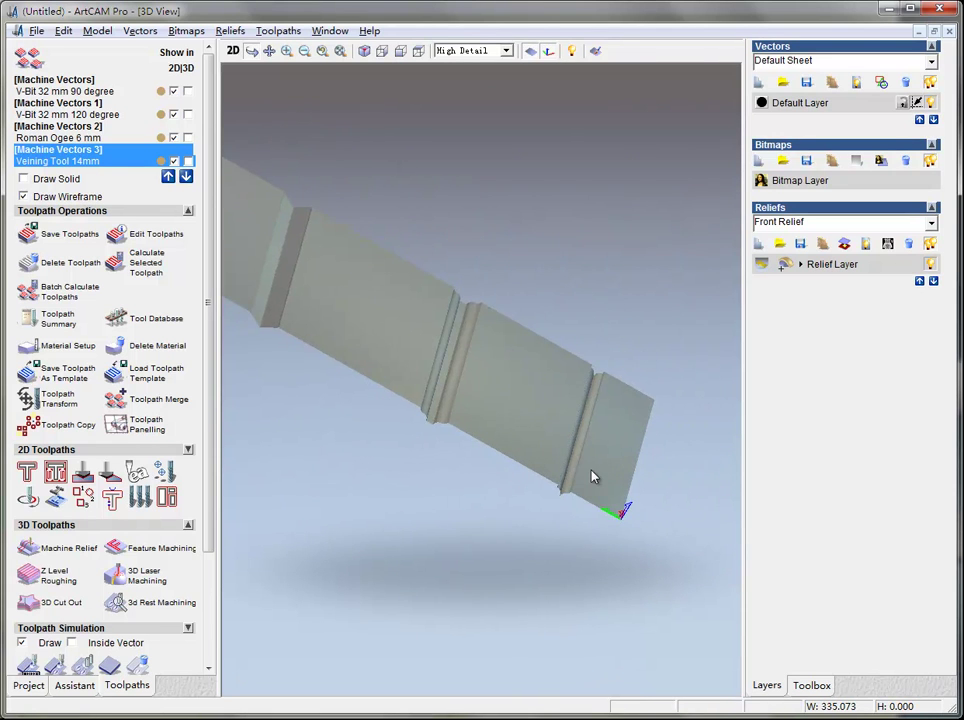
{"action": "scroll", "coordinate": [591, 477], "scroll_direction": "up", "scroll_amount": 5}
{"action": "left_click_drag", "start_coordinate": [693, 527], "coordinate": [501, 577]}
{"action": "scroll", "coordinate": [501, 575], "scroll_direction": "down", "scroll_amount": 3}
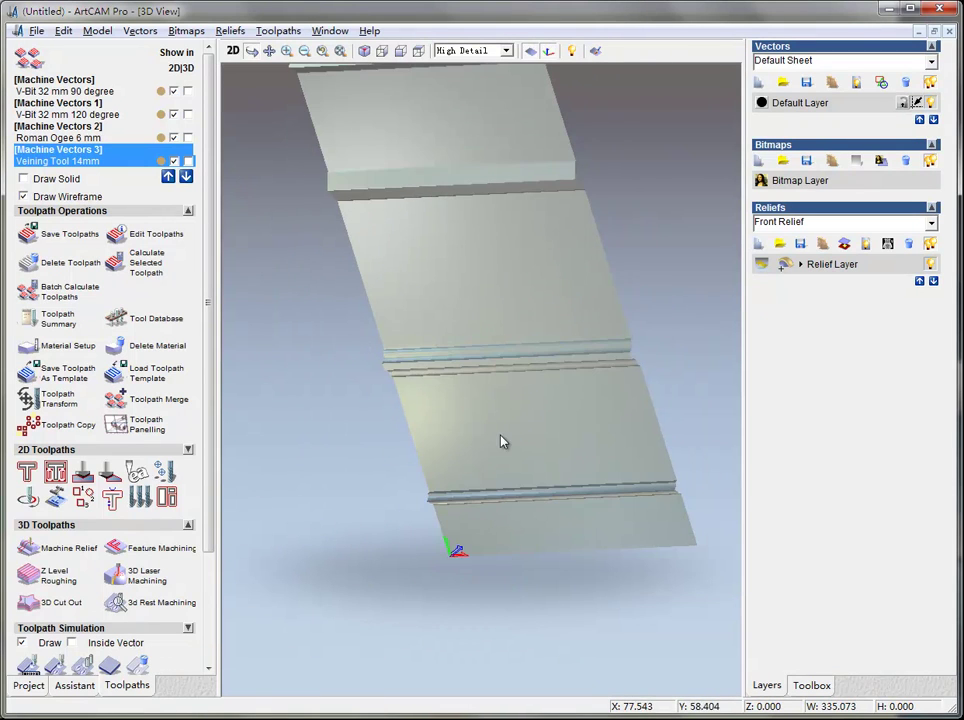
{"action": "left_click_drag", "start_coordinate": [503, 442], "coordinate": [555, 402]}
{"action": "left_click_drag", "start_coordinate": [411, 299], "coordinate": [314, 325]}
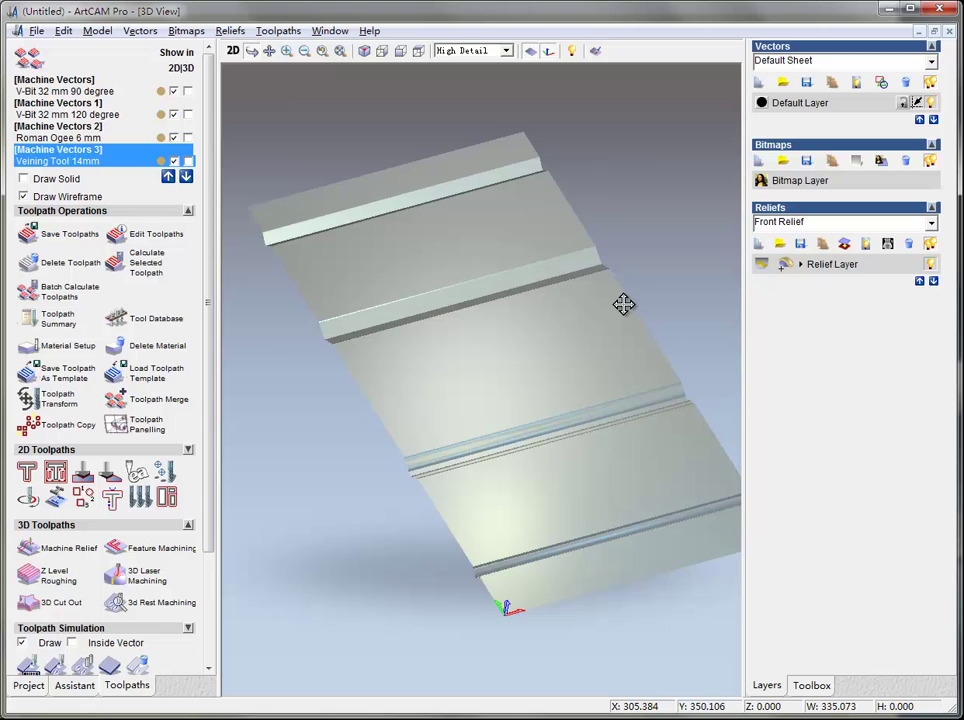
{"action": "left_click_drag", "start_coordinate": [622, 303], "coordinate": [587, 303]}
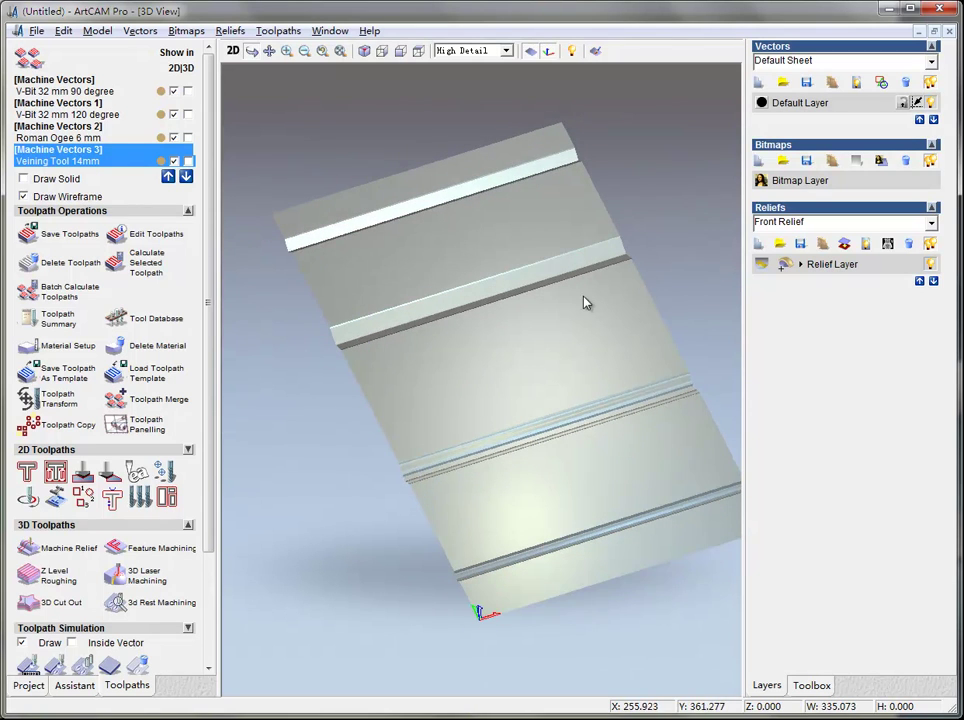
Step: Save the toolpath simulation as the relief 1.rlf, replacing the existing file
{"action": "left_click", "coordinate": [276, 31]}
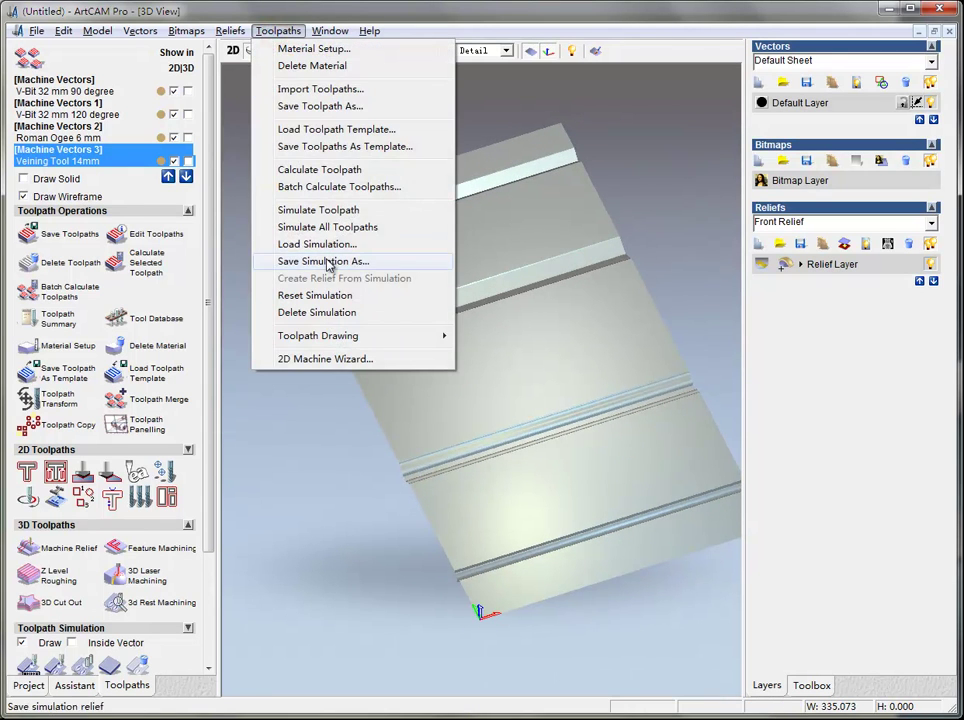
{"action": "left_click", "coordinate": [320, 261]}
{"action": "double_click", "coordinate": [366, 414]}
{"action": "left_click", "coordinate": [577, 377]}
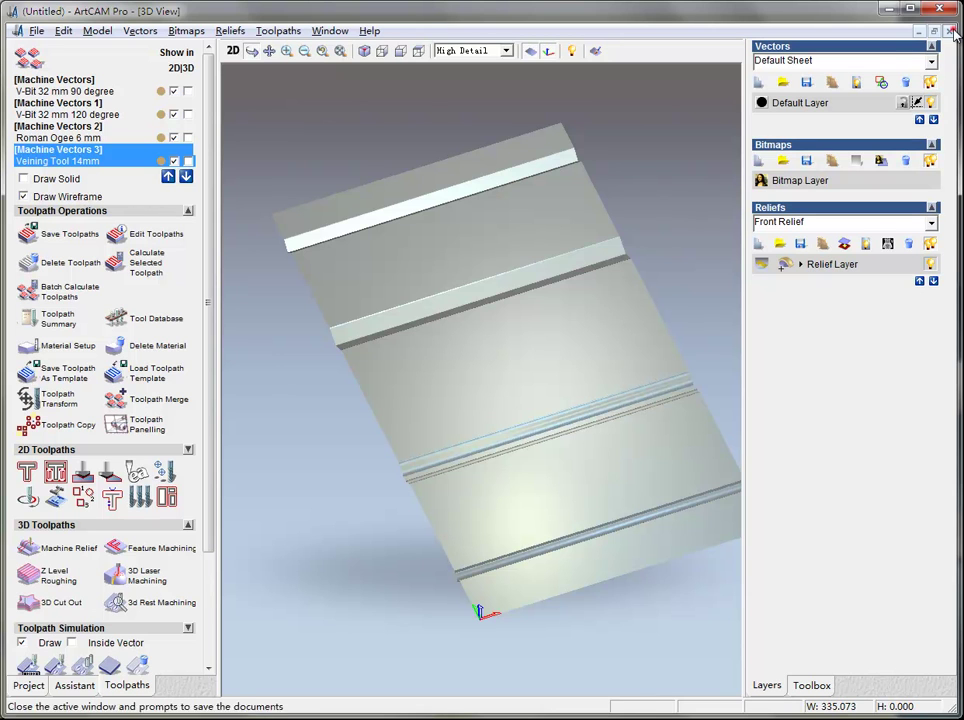
Step: Close the grooved-panel model without saving and drag the saved relief file in as a new model
{"action": "left_click", "coordinate": [233, 52]}
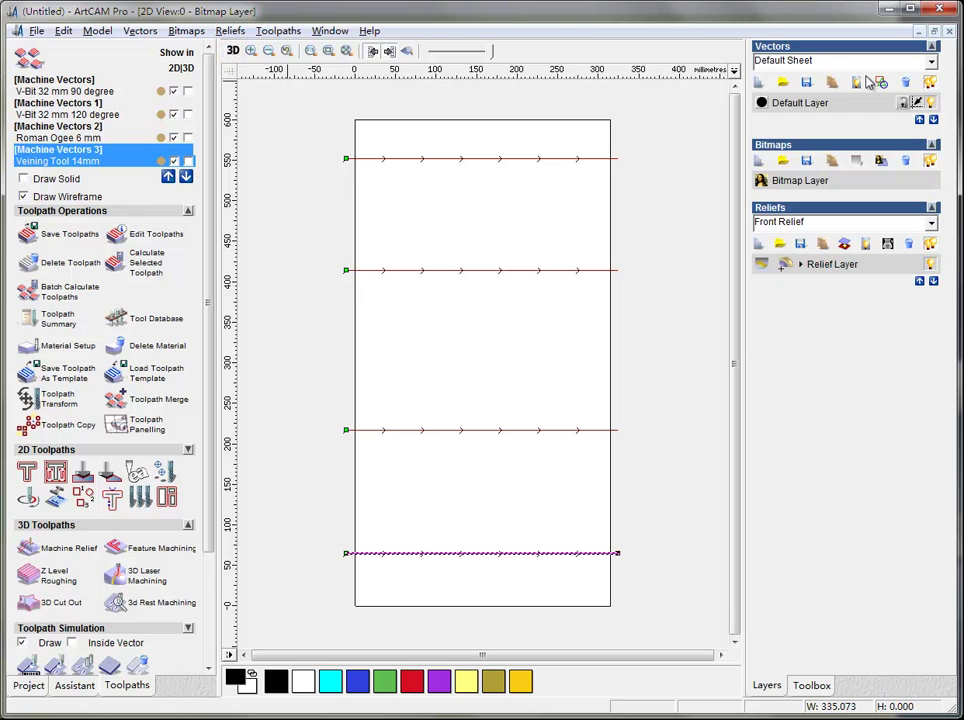
{"action": "left_click", "coordinate": [949, 32]}
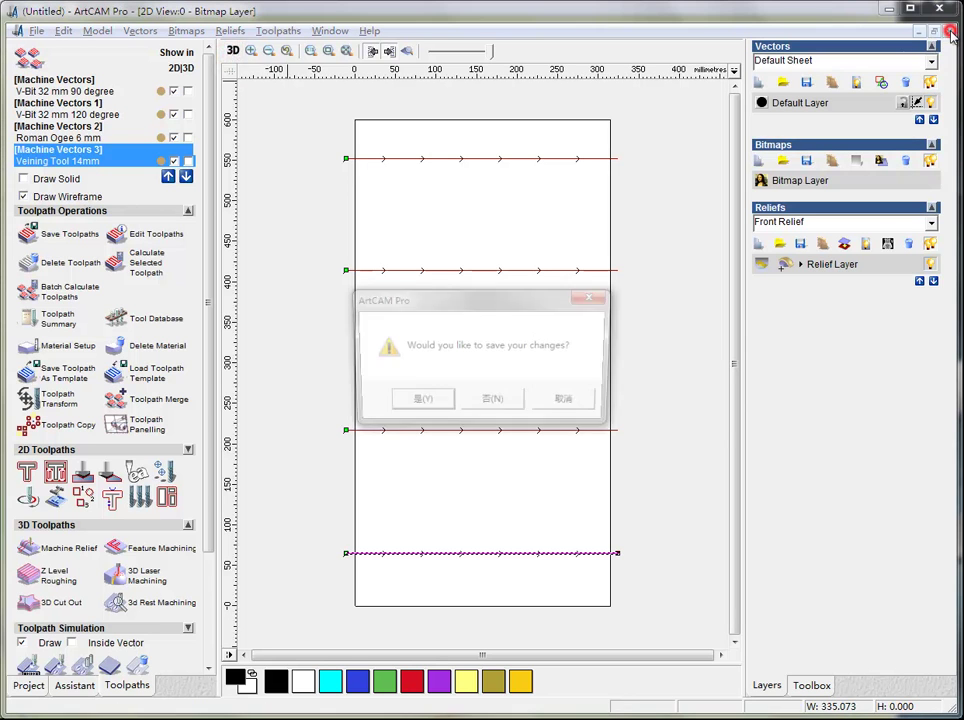
{"action": "left_click", "coordinate": [495, 403]}
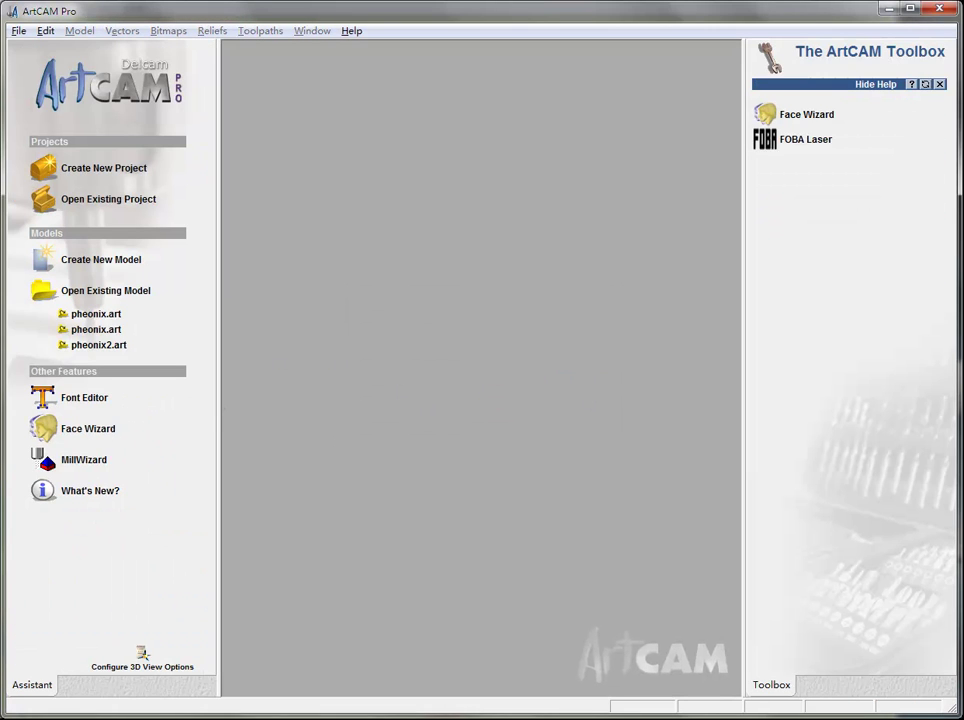
{"action": "left_click_drag", "start_coordinate": [356, 382], "coordinate": [360, 384]}
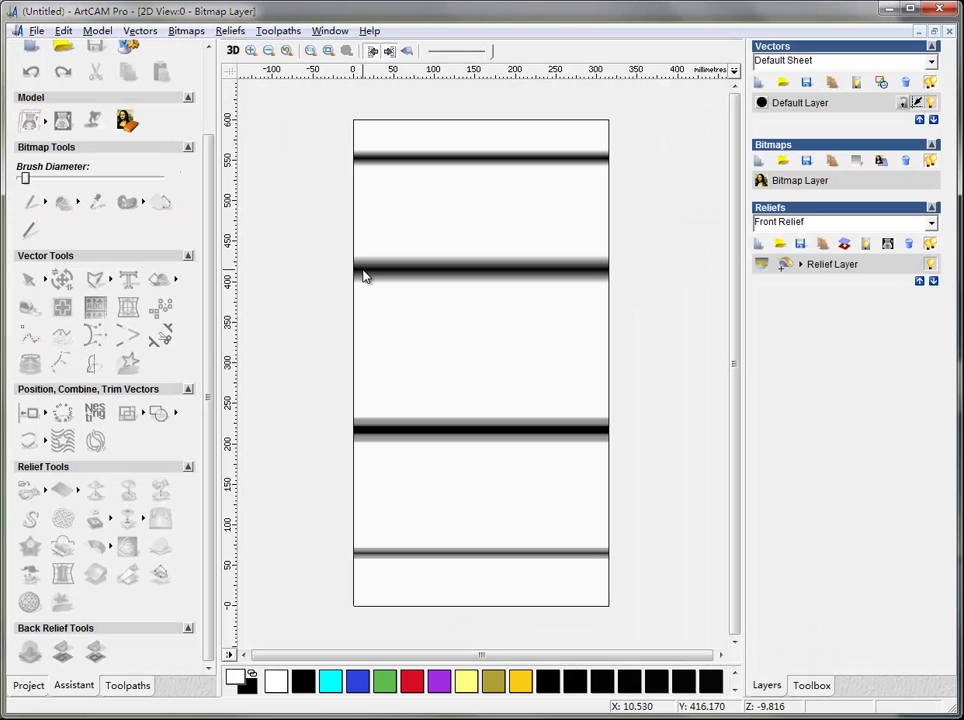
Step: View the loaded relief in 3D and wrap it around the X axis with Create Rotary Relief
{"action": "left_click", "coordinate": [233, 50]}
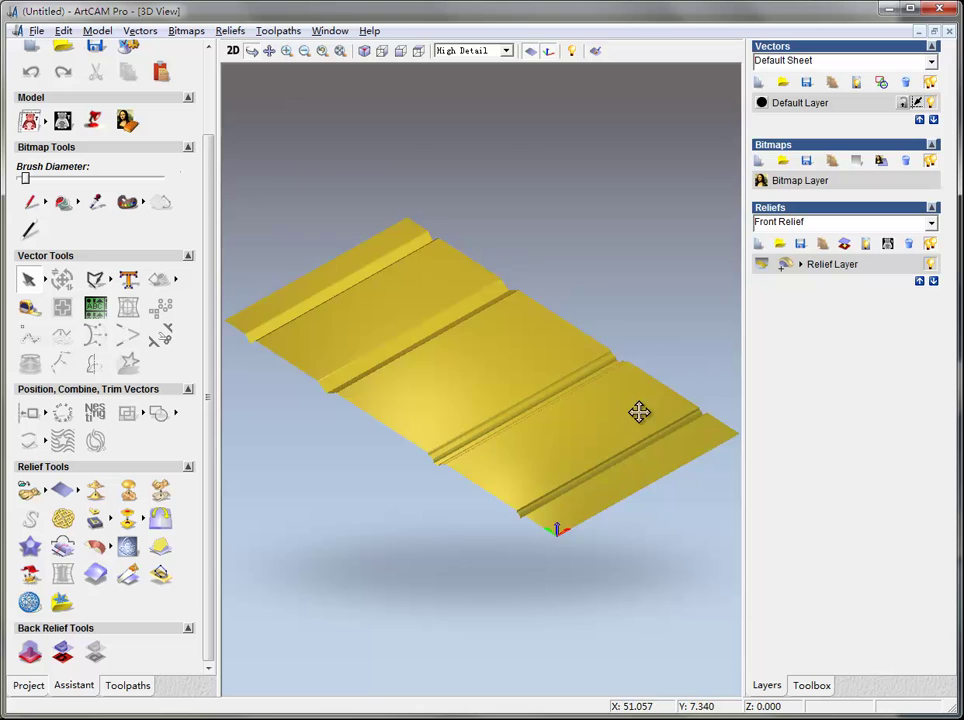
{"action": "left_click_drag", "start_coordinate": [639, 411], "coordinate": [584, 495]}
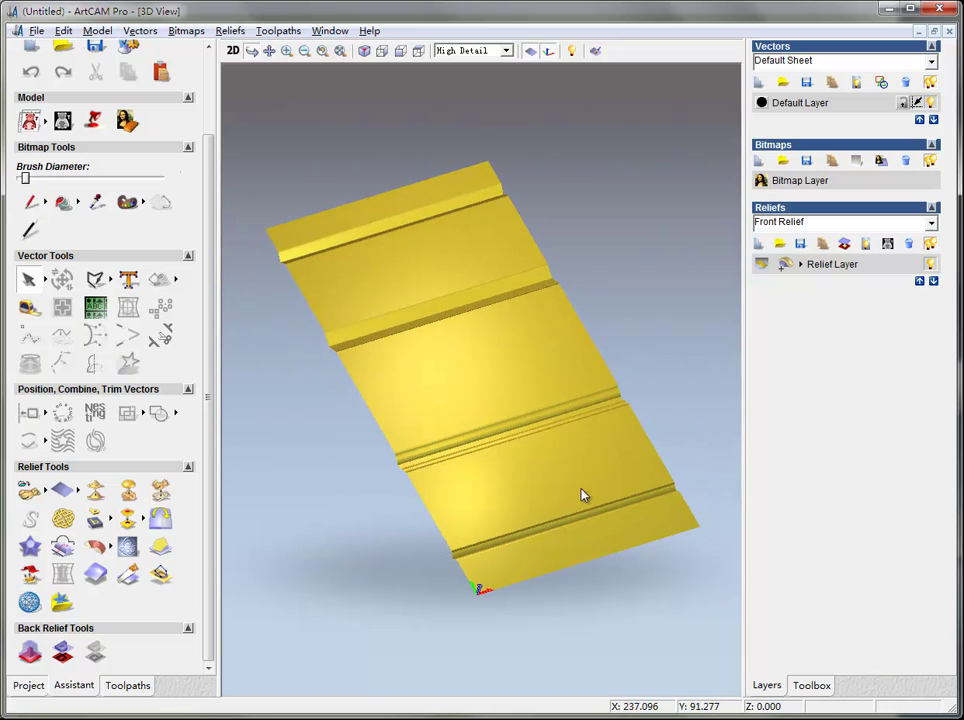
{"action": "left_click", "coordinate": [230, 31]}
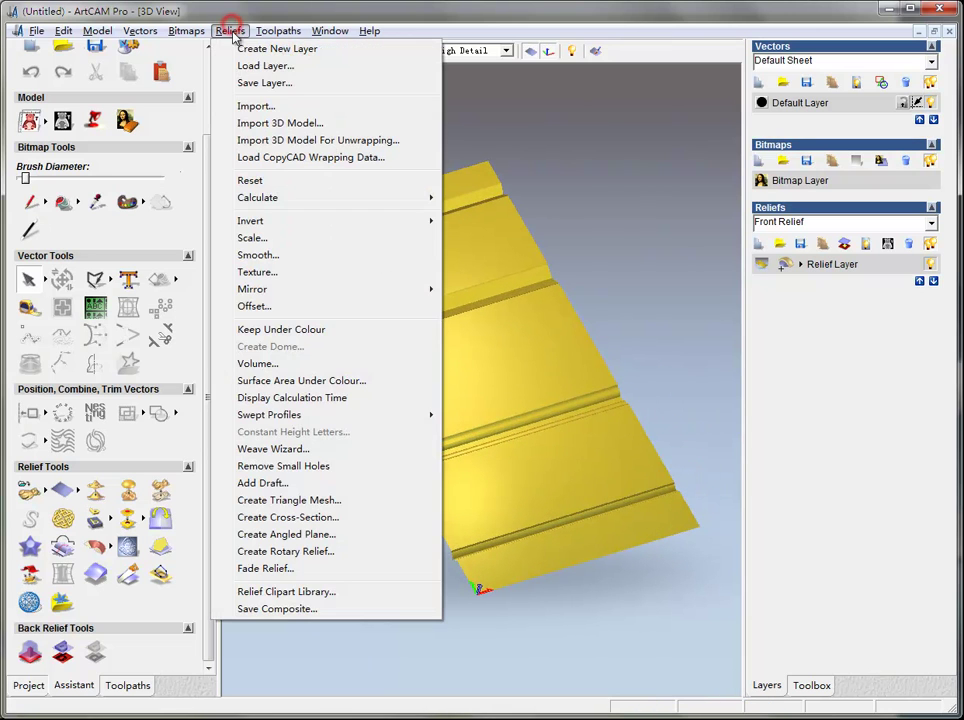
{"action": "left_click", "coordinate": [290, 552]}
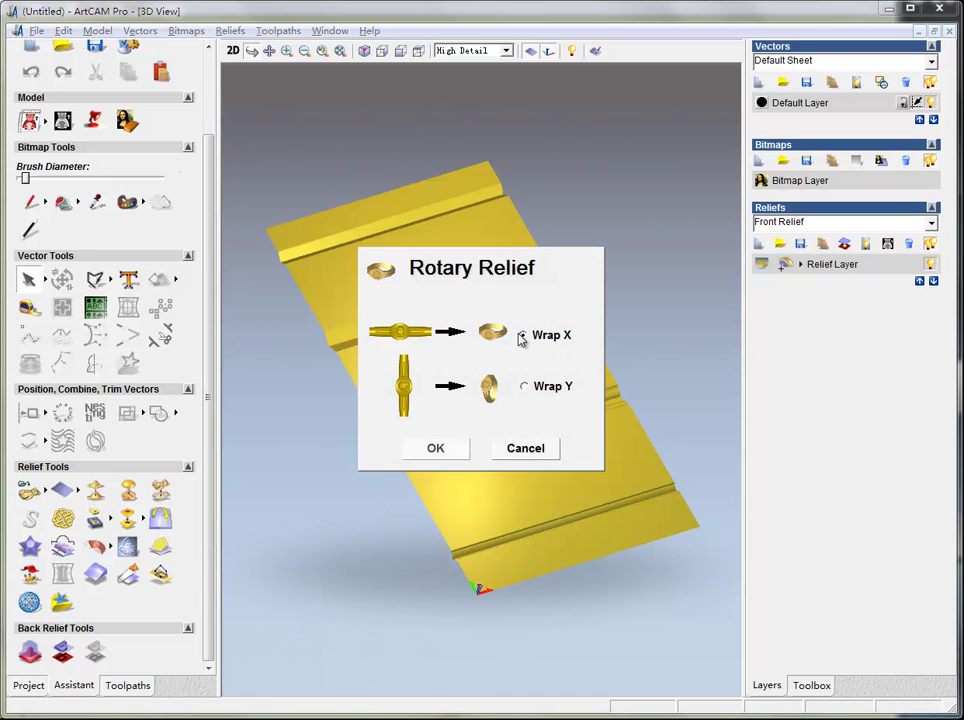
{"action": "left_click", "coordinate": [437, 449]}
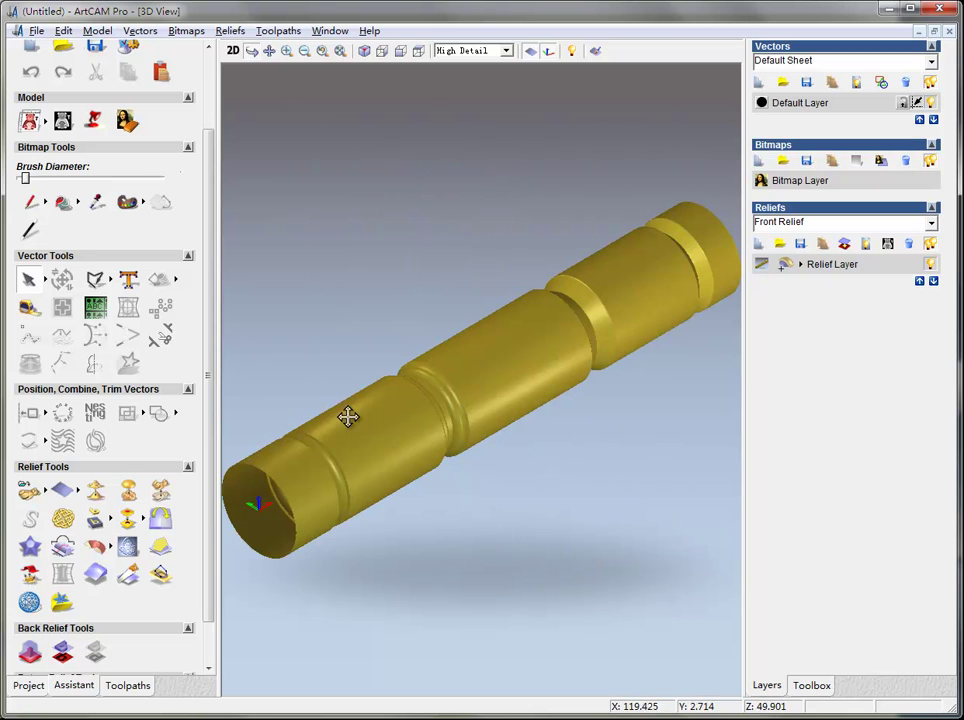
Step: Orbit and zoom the 3D view to inspect the stepped column and its ring-shaped grooves
{"action": "left_click_drag", "start_coordinate": [312, 437], "coordinate": [604, 494]}
{"action": "left_click_drag", "start_coordinate": [516, 424], "coordinate": [559, 457]}
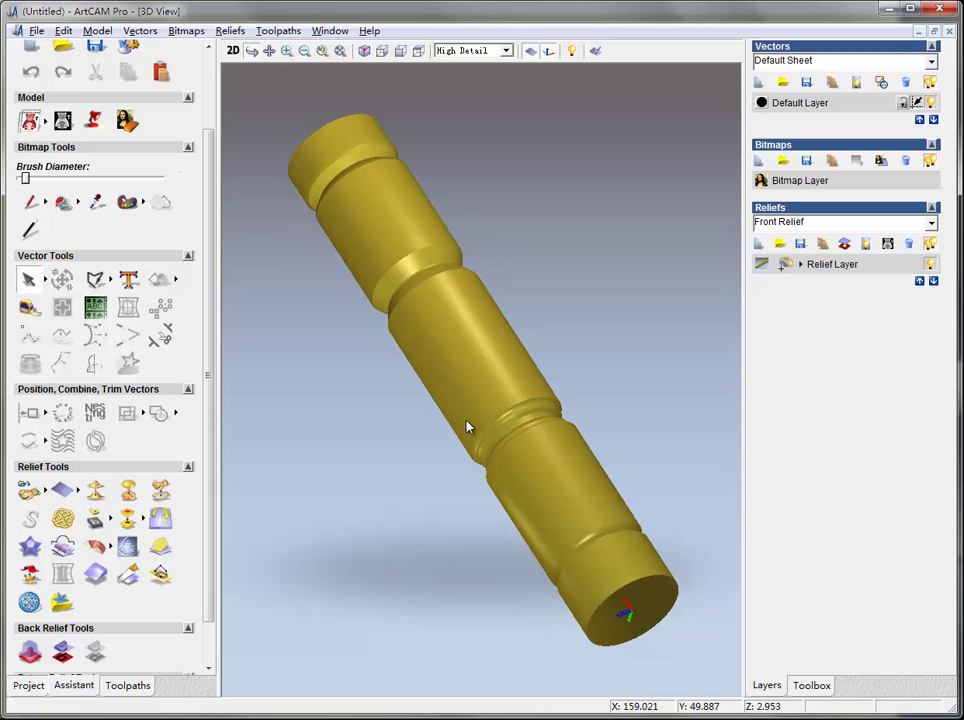
{"action": "left_click_drag", "start_coordinate": [466, 427], "coordinate": [378, 407]}
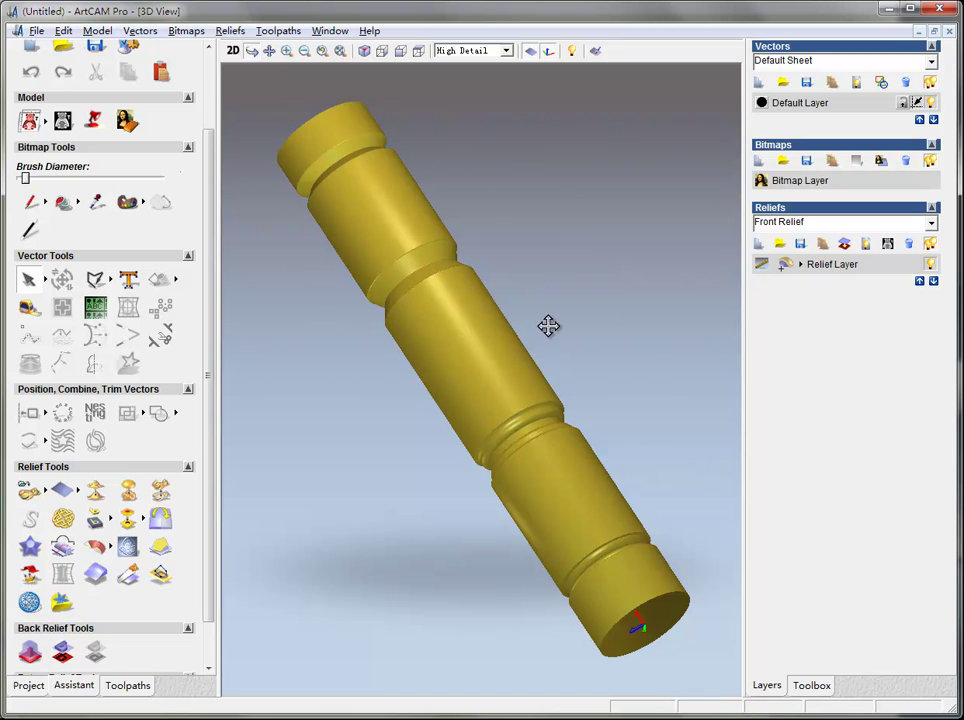
{"action": "left_click_drag", "start_coordinate": [490, 221], "coordinate": [504, 522]}
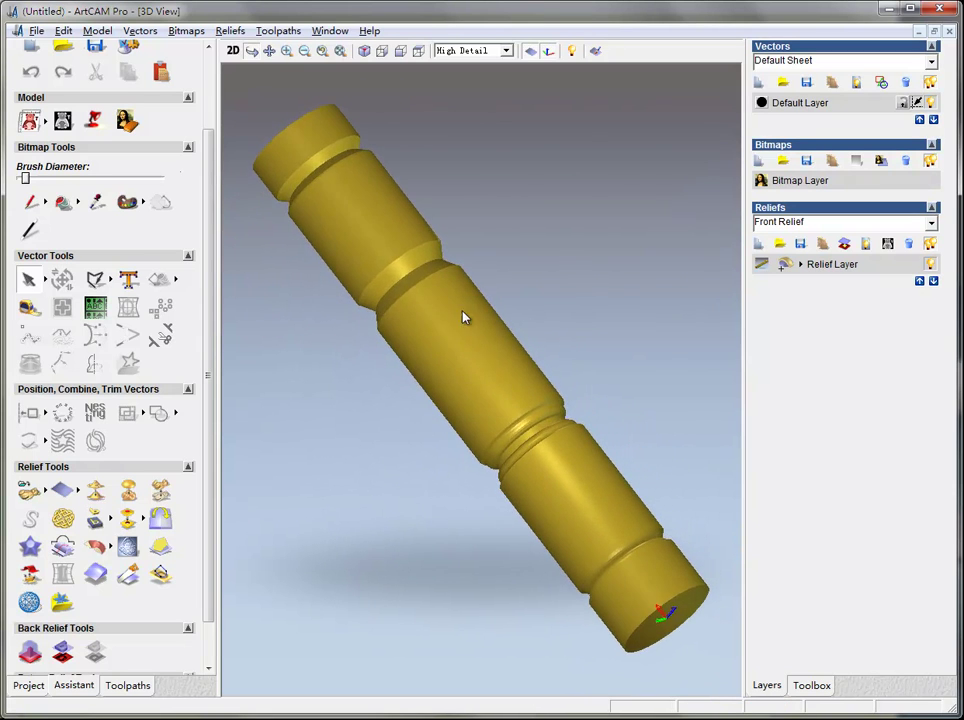
{"action": "left_click_drag", "start_coordinate": [462, 314], "coordinate": [340, 271]}
{"action": "left_click_drag", "start_coordinate": [415, 293], "coordinate": [560, 543]}
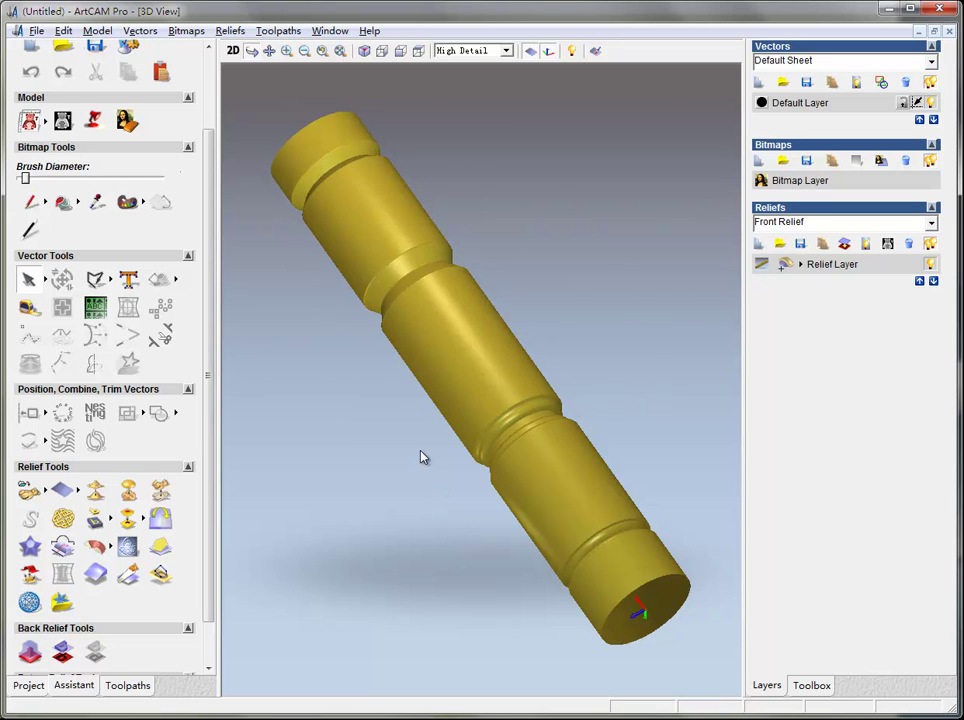
{"action": "scroll", "coordinate": [416, 415], "scroll_direction": "down", "scroll_amount": 2}
{"action": "scroll", "coordinate": [499, 415], "scroll_direction": "up", "scroll_amount": 4}
{"action": "scroll", "coordinate": [484, 370], "scroll_direction": "down", "scroll_amount": 1}
{"action": "scroll", "coordinate": [484, 370], "scroll_direction": "down", "scroll_amount": 2}
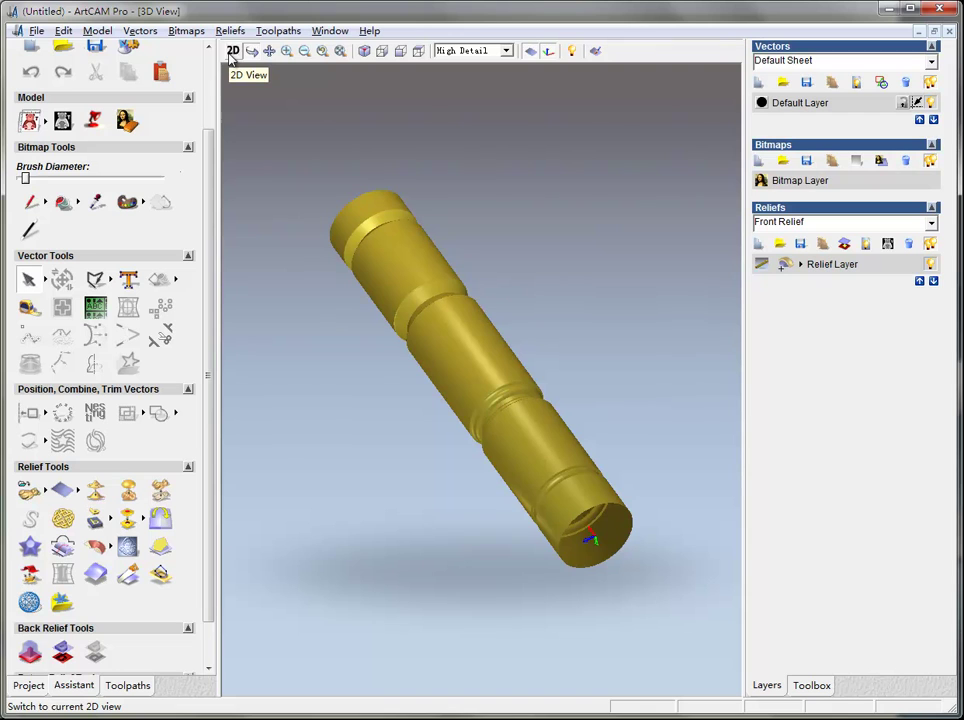
Step: Show the toolpath operations panel and scroll down through it
{"action": "left_click", "coordinate": [144, 689]}
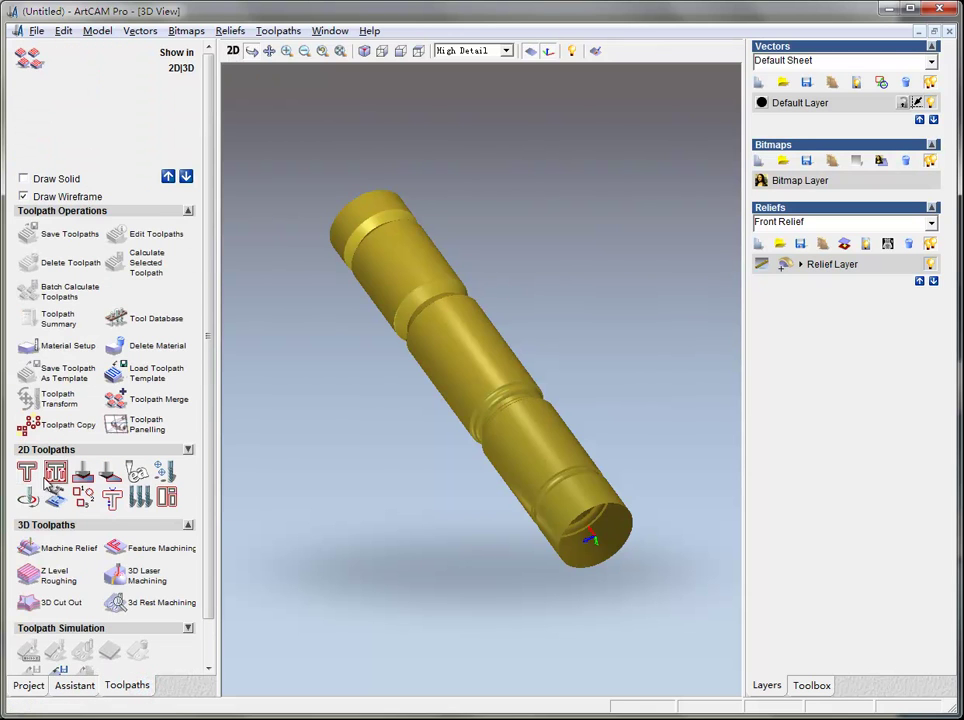
{"action": "left_click_drag", "start_coordinate": [210, 453], "coordinate": [206, 527]}
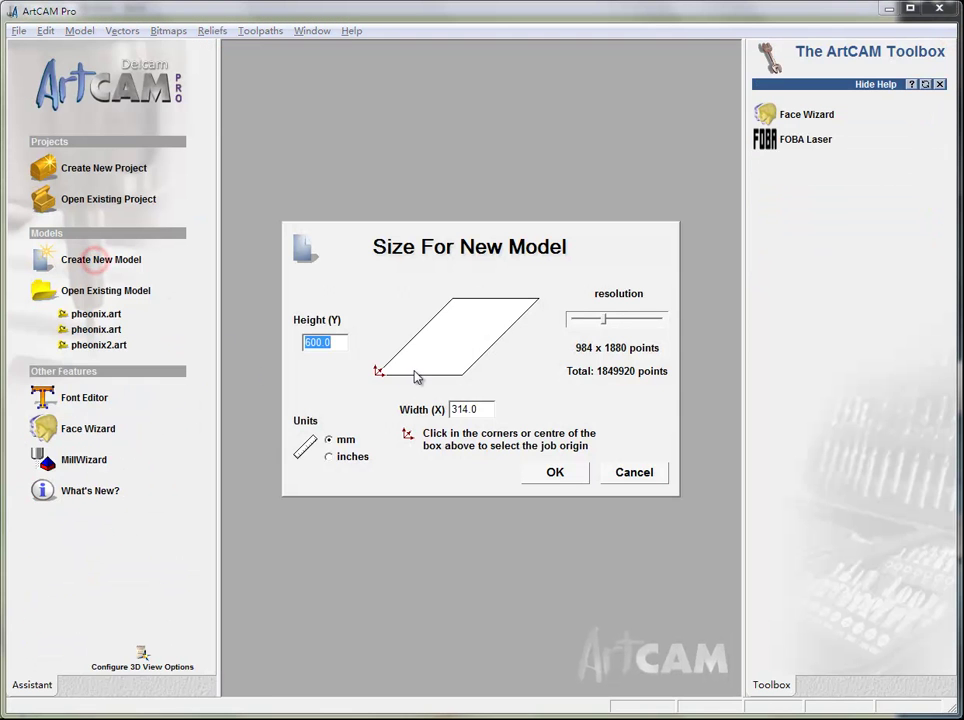
Step: Create the 314 x 600 mm model and draw a horizontal line across the sheet's top
{"action": "left_click", "coordinate": [578, 469]}
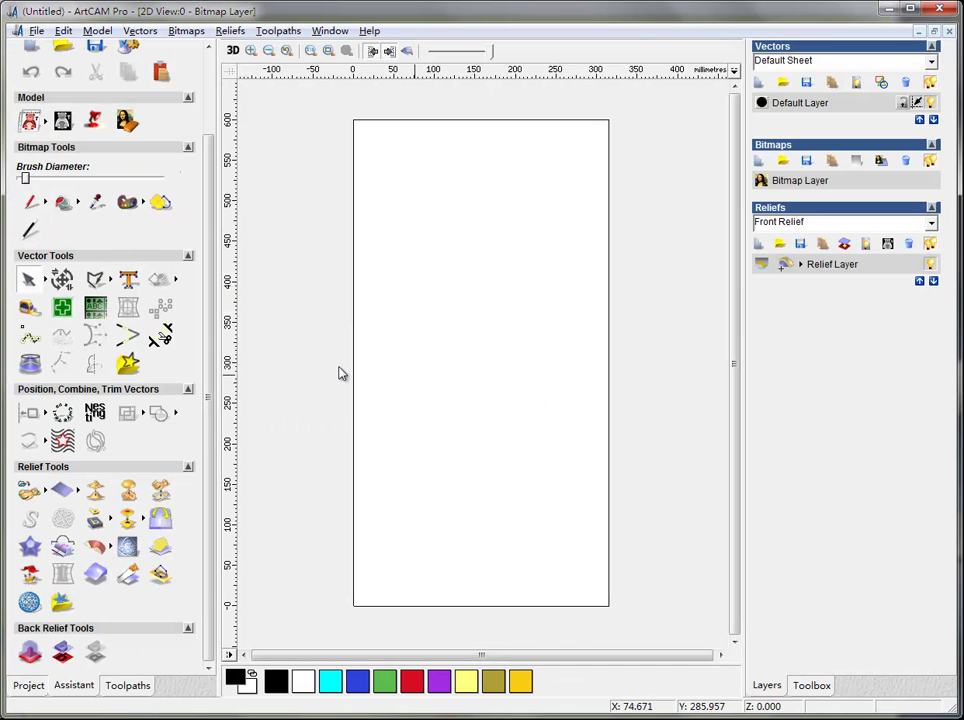
{"action": "left_click", "coordinate": [90, 281]}
{"action": "left_click", "coordinate": [331, 124]}
{"action": "left_click", "coordinate": [672, 124]}
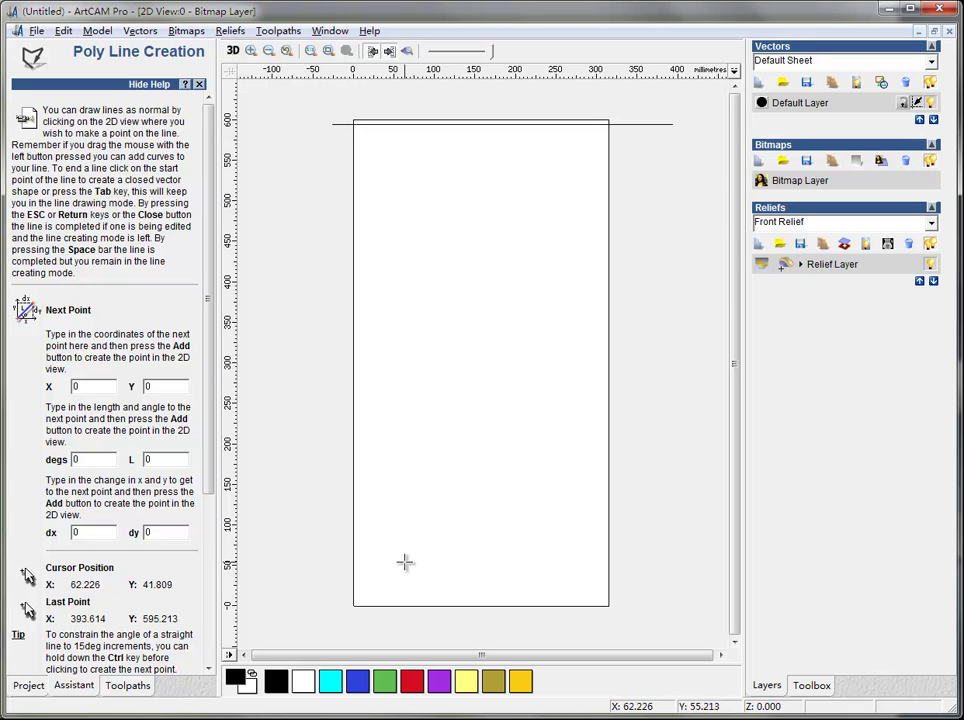
{"action": "key", "text": "Escape"}
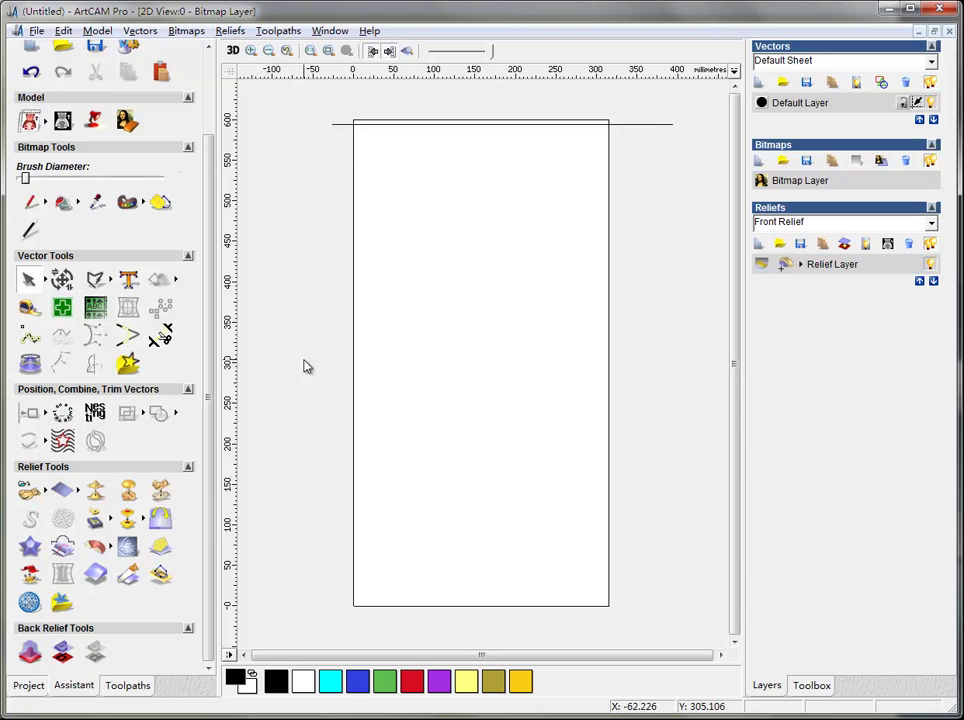
Step: Draw a second horizontal polyline across the sheet's bottom edge
{"action": "left_click", "coordinate": [94, 280]}
{"action": "left_click", "coordinate": [333, 599]}
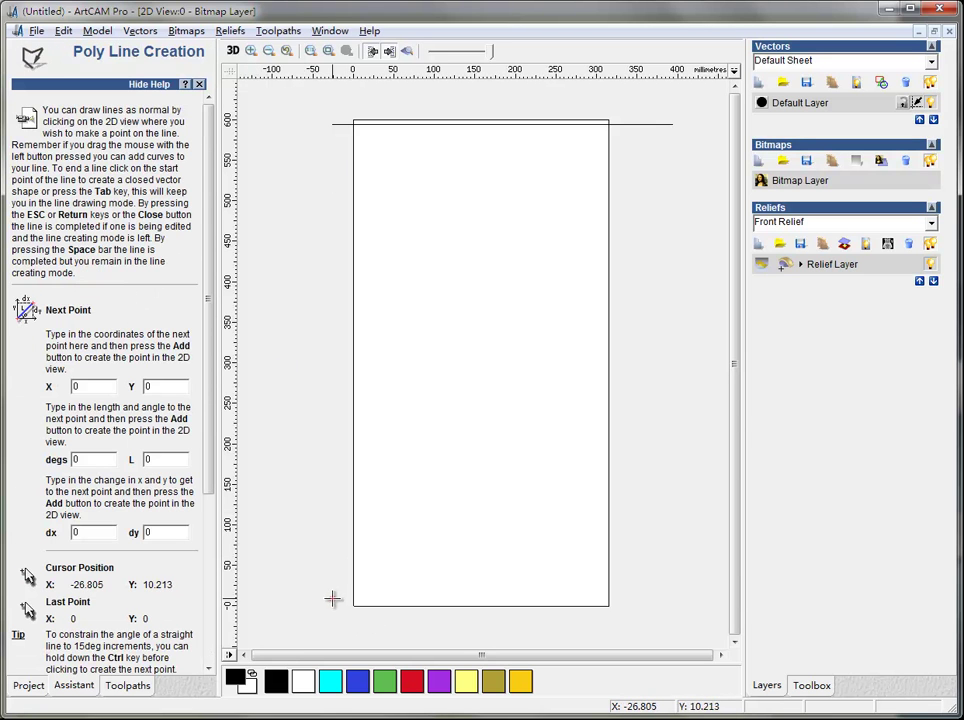
{"action": "left_click", "coordinate": [633, 598]}
{"action": "key", "text": "Escape"}
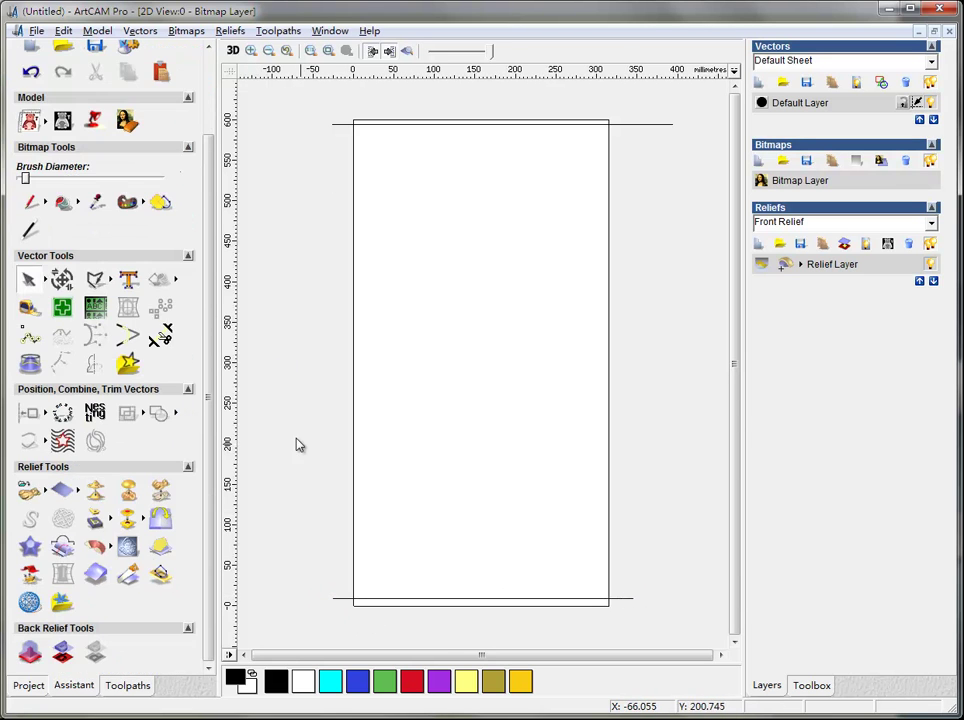
Step: Resize the top line to 320 mm wide, unlinked, and move it onto the sheet's top edge
{"action": "left_click", "coordinate": [340, 124]}
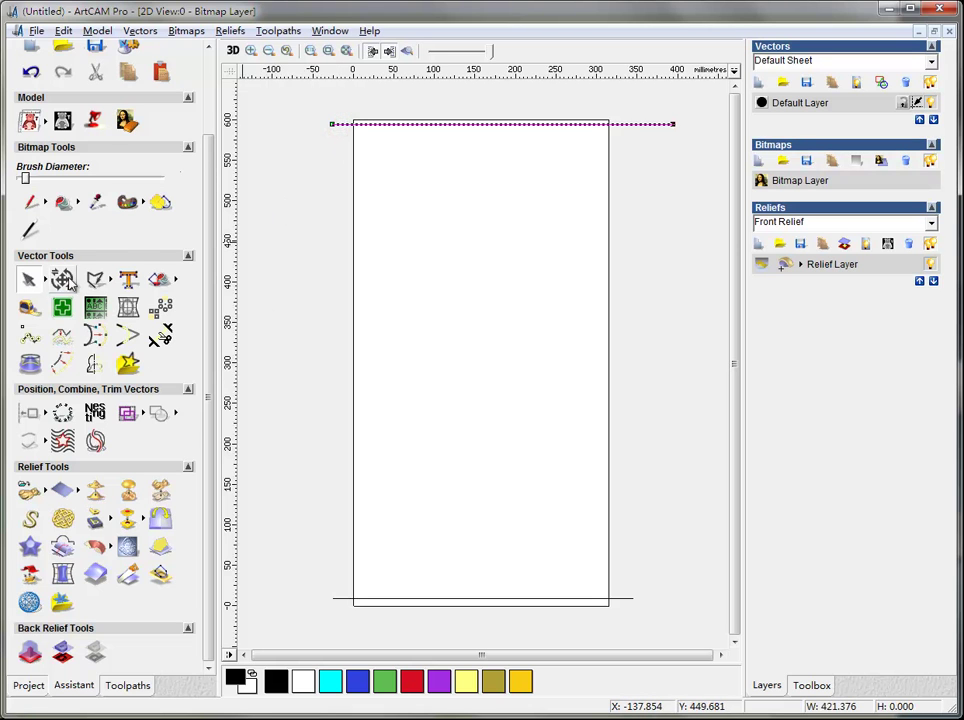
{"action": "left_click", "coordinate": [64, 280]}
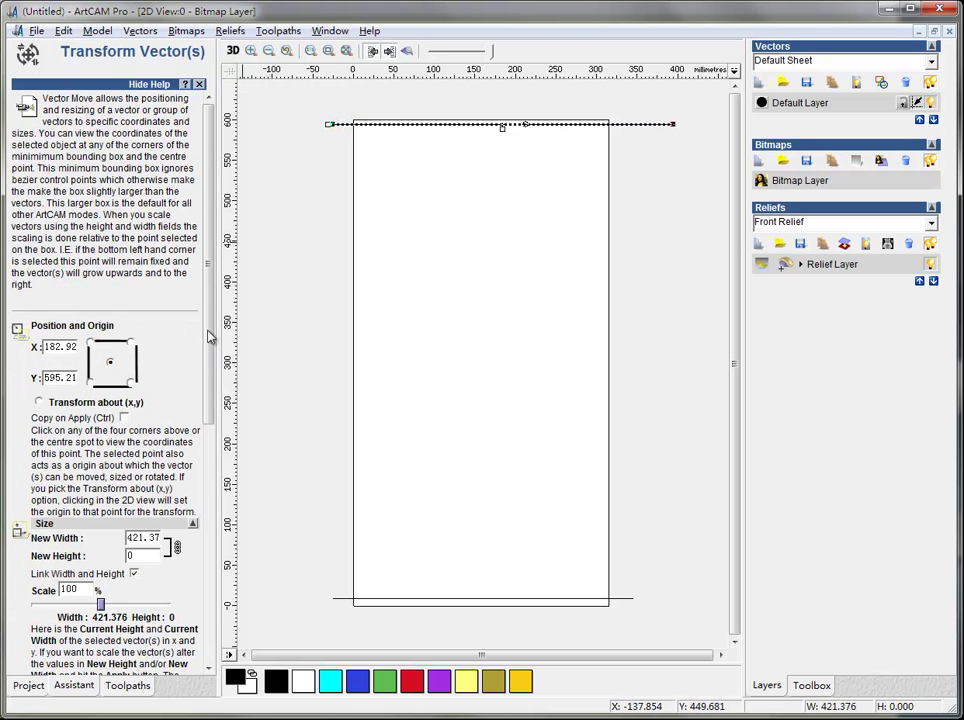
{"action": "left_click_drag", "start_coordinate": [210, 337], "coordinate": [209, 371]}
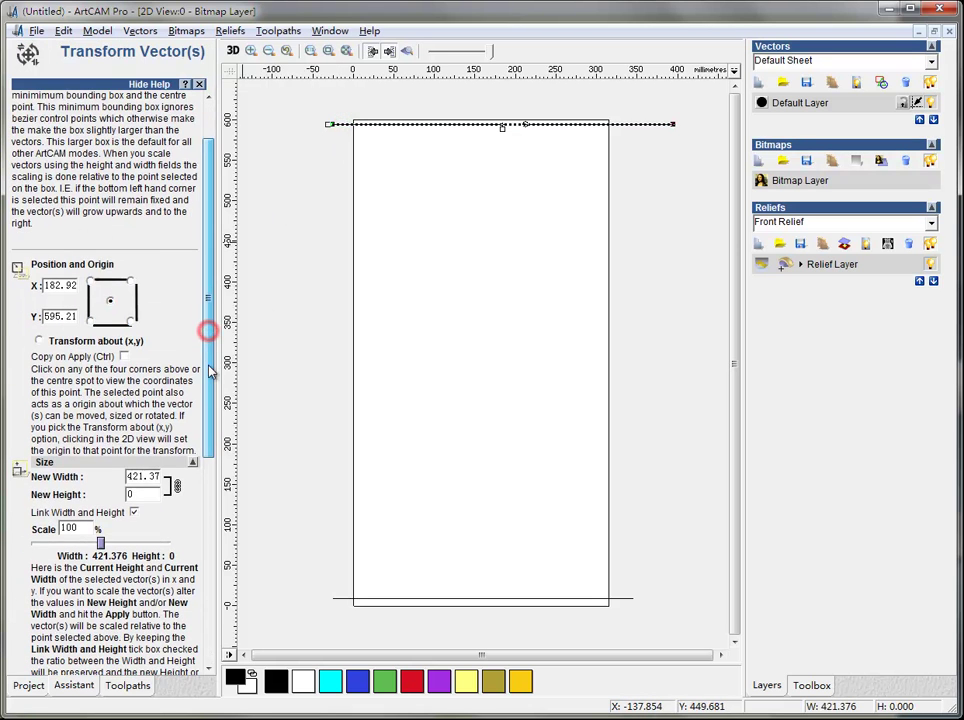
{"action": "left_click", "coordinate": [134, 512]}
{"action": "left_click", "coordinate": [184, 477]}
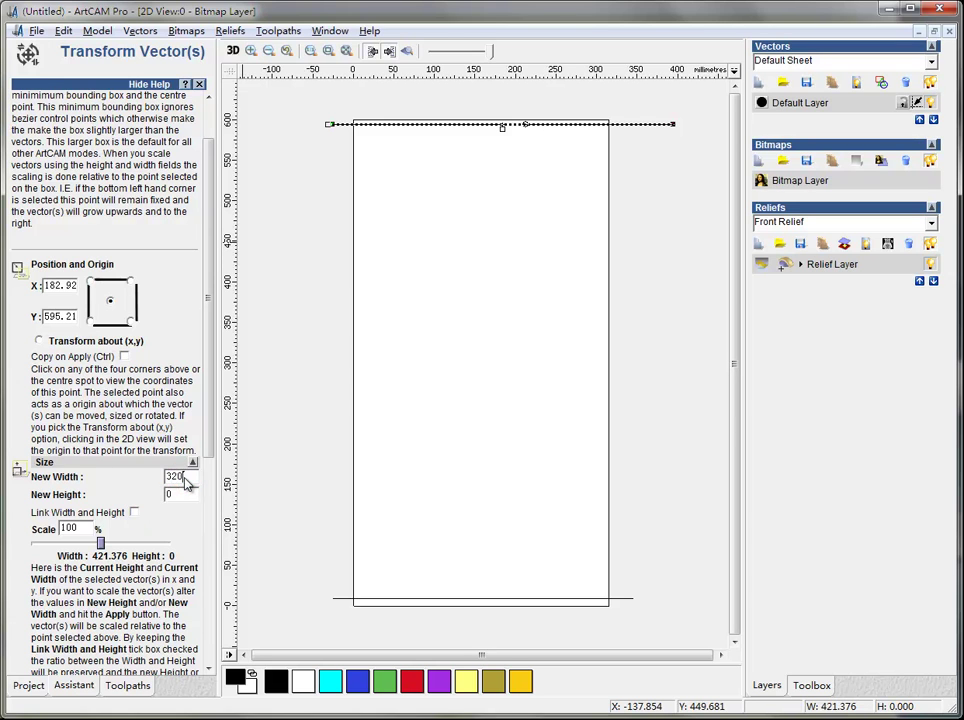
{"action": "left_click", "coordinate": [210, 446]}
{"action": "left_click", "coordinate": [129, 651]}
{"action": "left_click", "coordinate": [212, 638]}
{"action": "scroll", "coordinate": [160, 480], "scroll_direction": "up", "scroll_amount": 10}
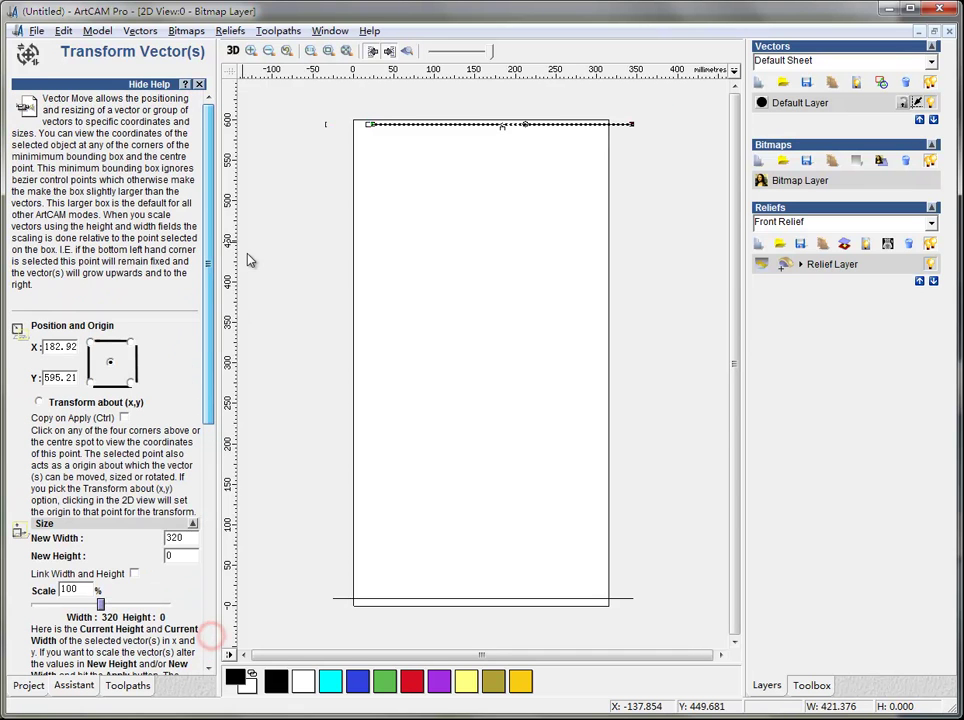
{"action": "left_click", "coordinate": [90, 386]}
{"action": "double_click", "coordinate": [58, 348]}
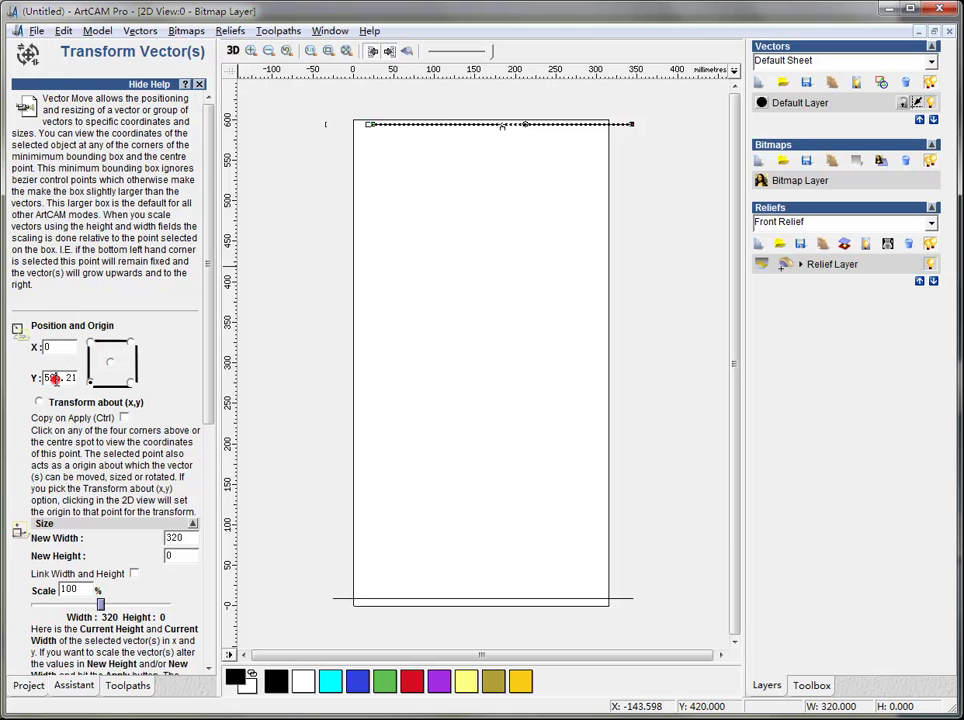
{"action": "type", "text": "600"}
{"action": "scroll", "coordinate": [165, 300], "scroll_direction": "down", "scroll_amount": 5}
{"action": "left_click", "coordinate": [127, 652]}
{"action": "left_click", "coordinate": [173, 652]}
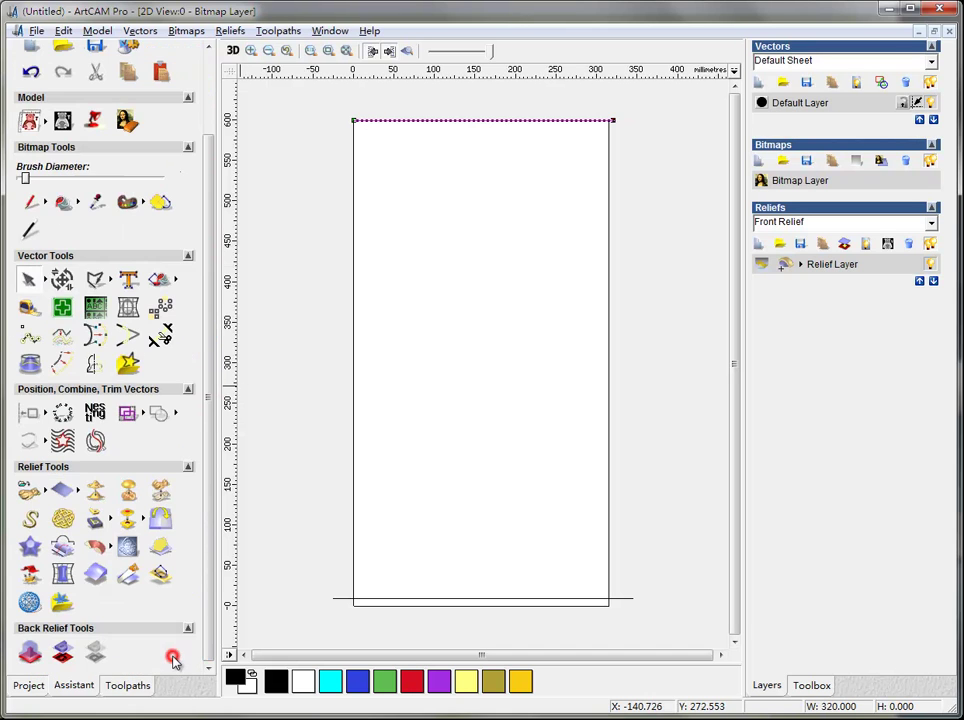
Step: Resize the bottom line to 320 mm wide and place it at X 0, Y 0
{"action": "left_click", "coordinate": [386, 599]}
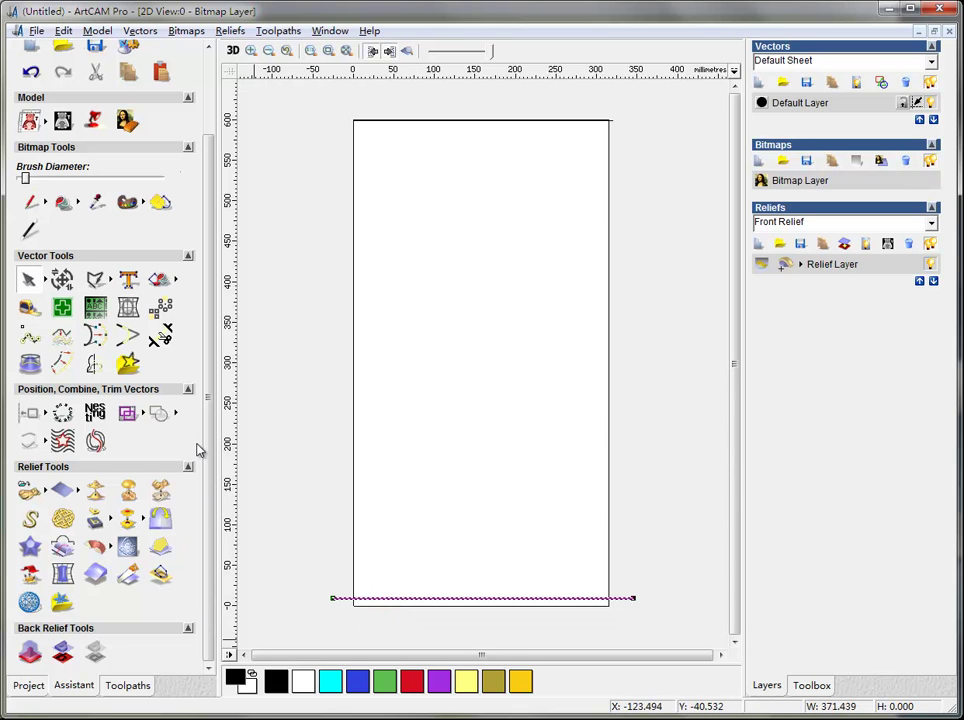
{"action": "left_click", "coordinate": [94, 281]}
{"action": "left_click_drag", "start_coordinate": [207, 314], "coordinate": [198, 400]}
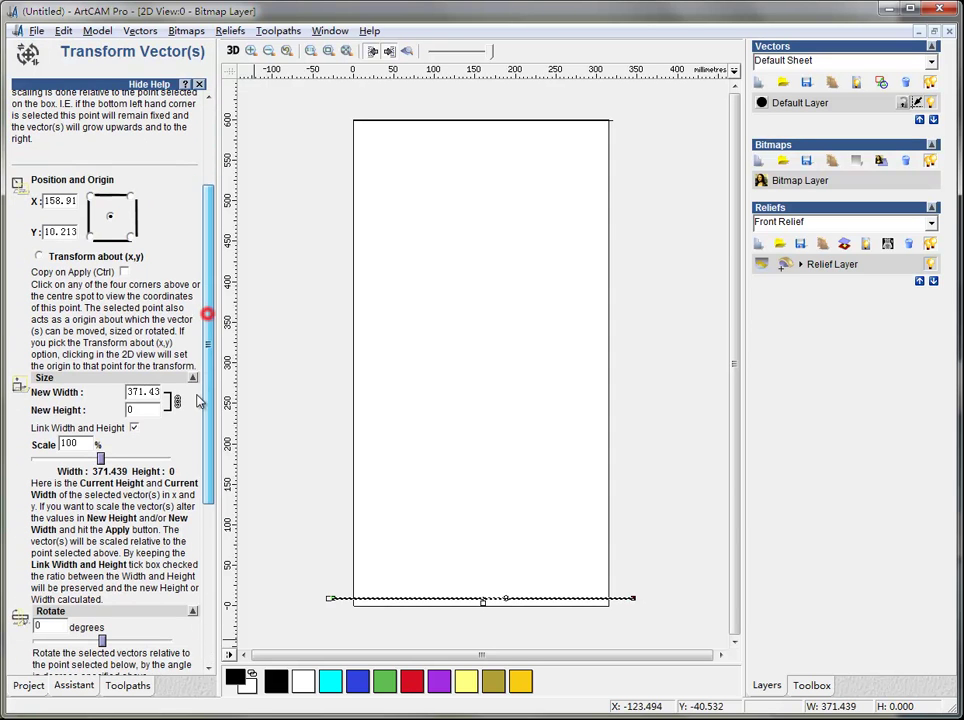
{"action": "left_click", "coordinate": [134, 427]}
{"action": "double_click", "coordinate": [186, 392]}
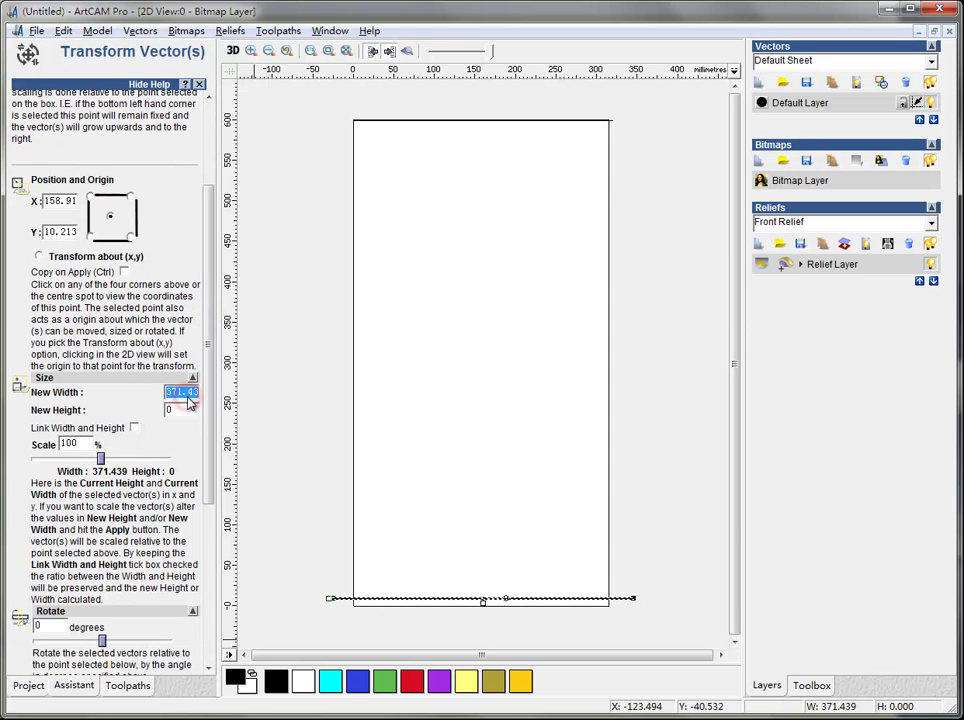
{"action": "scroll", "coordinate": [204, 430], "scroll_direction": "down", "scroll_amount": 5}
{"action": "left_click", "coordinate": [129, 648]}
{"action": "left_click_drag", "start_coordinate": [208, 640], "coordinate": [208, 300]}
{"action": "left_click", "coordinate": [89, 383]}
{"action": "double_click", "coordinate": [60, 347]}
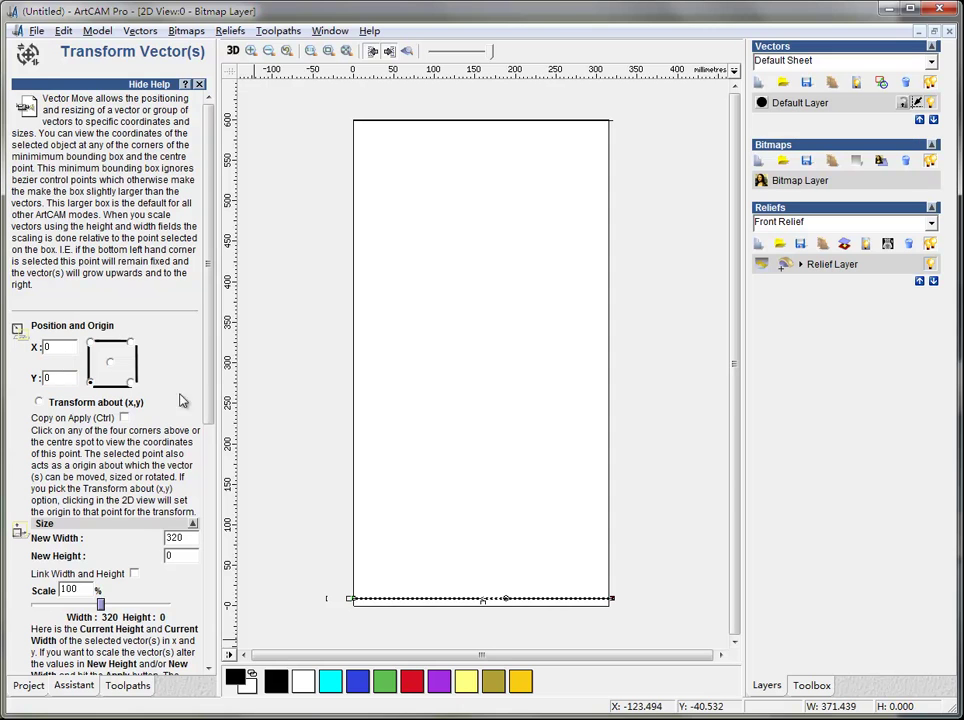
{"action": "scroll", "coordinate": [213, 401], "scroll_direction": "down", "scroll_amount": 10}
{"action": "left_click", "coordinate": [129, 651]}
{"action": "left_click", "coordinate": [172, 651]}
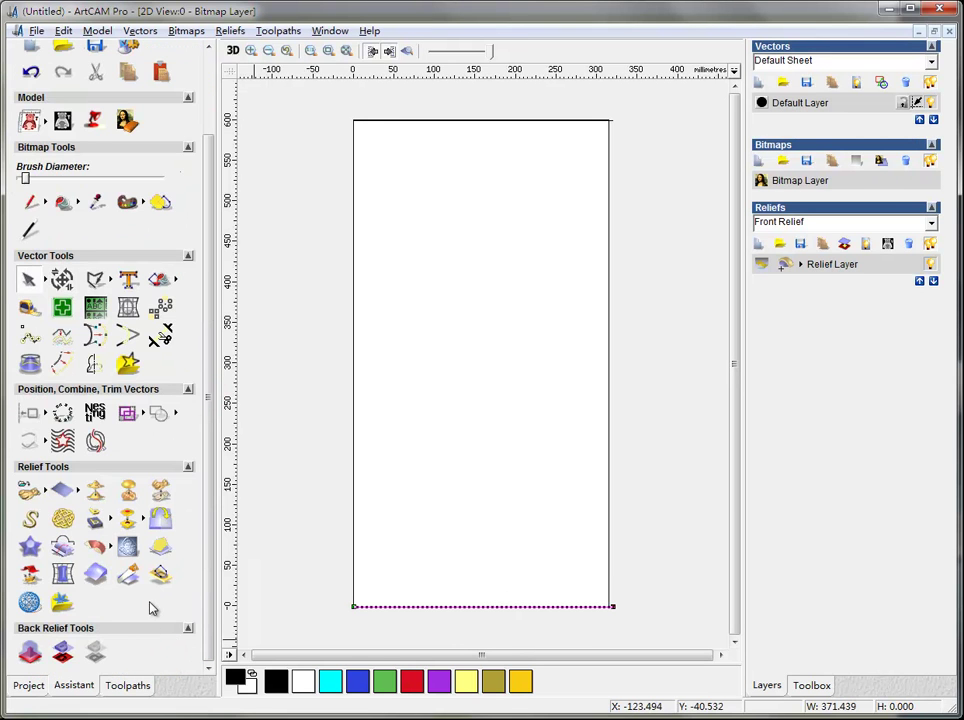
{"action": "left_click", "coordinate": [508, 350]}
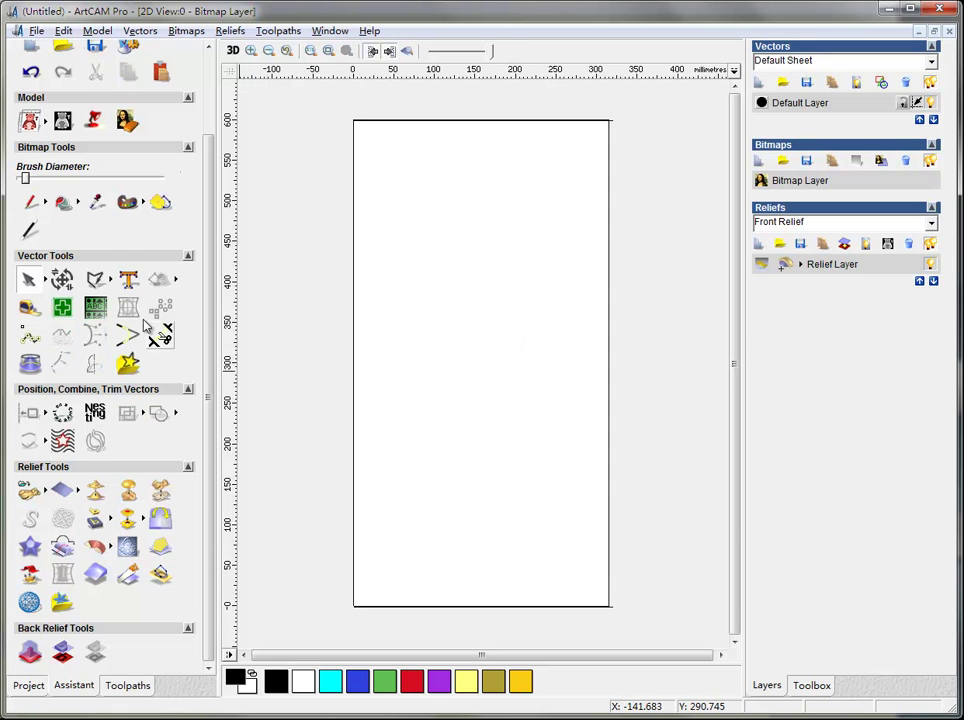
Step: Draw an open wavy polyline about 645 mm tall beside the sheet's right edge
{"action": "left_click", "coordinate": [95, 281]}
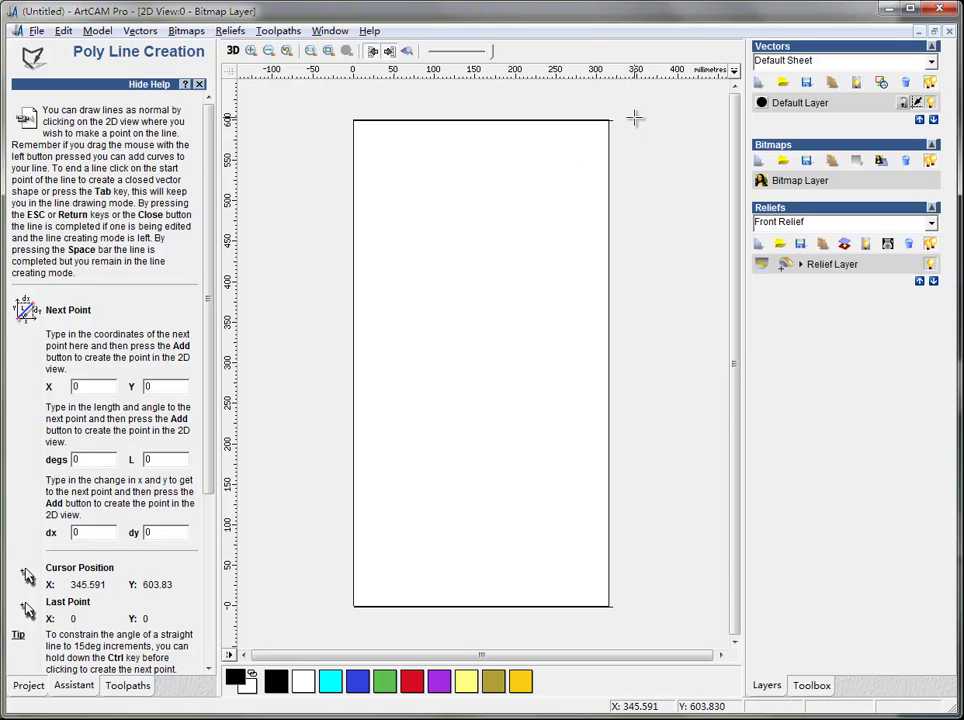
{"action": "mouse_move", "coordinate": [634, 109]}
{"action": "left_mouse_down"}
{"action": "mouse_move", "coordinate": [632, 166]}
{"action": "mouse_move", "coordinate": [648, 211]}
{"action": "mouse_move", "coordinate": [633, 301]}
{"action": "mouse_move", "coordinate": [640, 369]}
{"action": "mouse_move", "coordinate": [669, 426]}
{"action": "mouse_move", "coordinate": [658, 477]}
{"action": "mouse_move", "coordinate": [636, 495]}
{"action": "mouse_move", "coordinate": [674, 577]}
{"action": "mouse_move", "coordinate": [641, 622]}
{"action": "mouse_move", "coordinate": [618, 632]}
{"action": "left_mouse_up"}
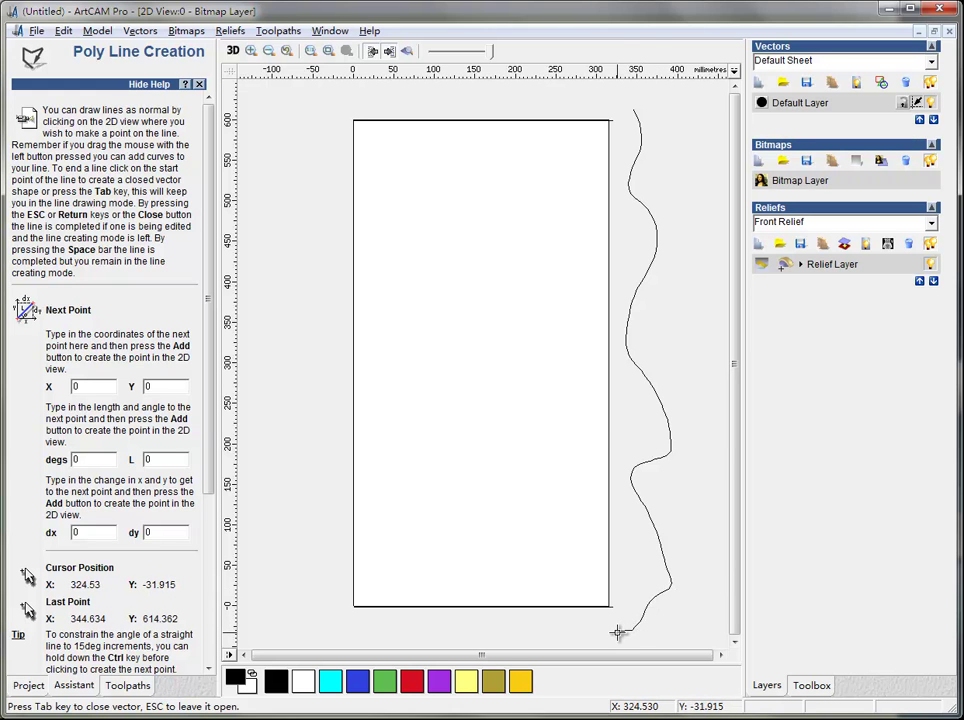
{"action": "key", "text": "Escape"}
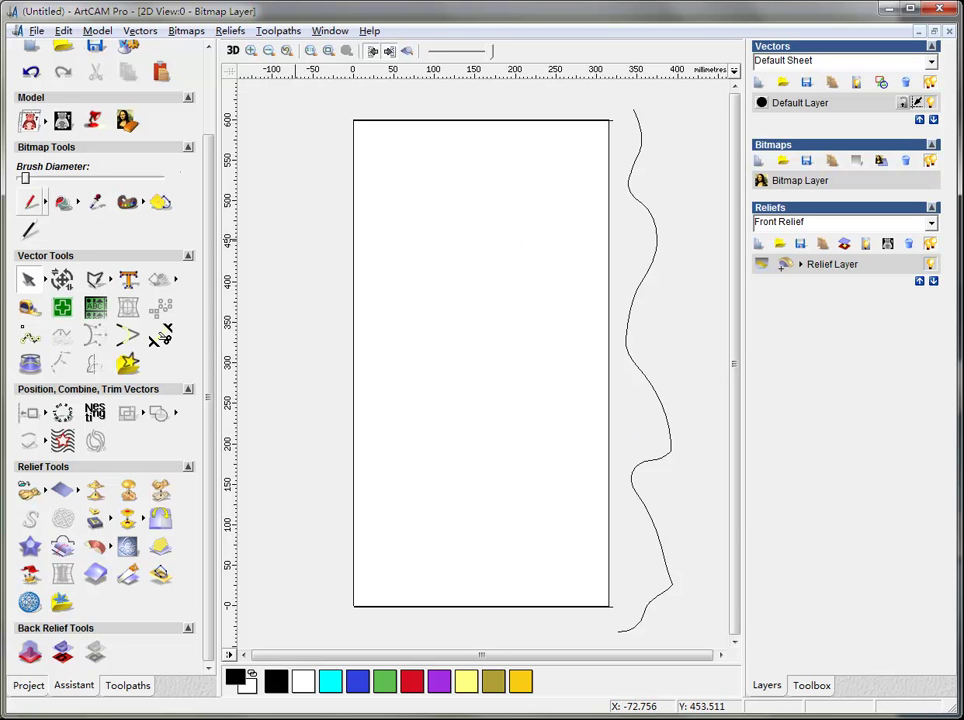
Step: Squeeze the wavy curve to roughly 38 mm wide, then select the top edge line
{"action": "left_click", "coordinate": [658, 252]}
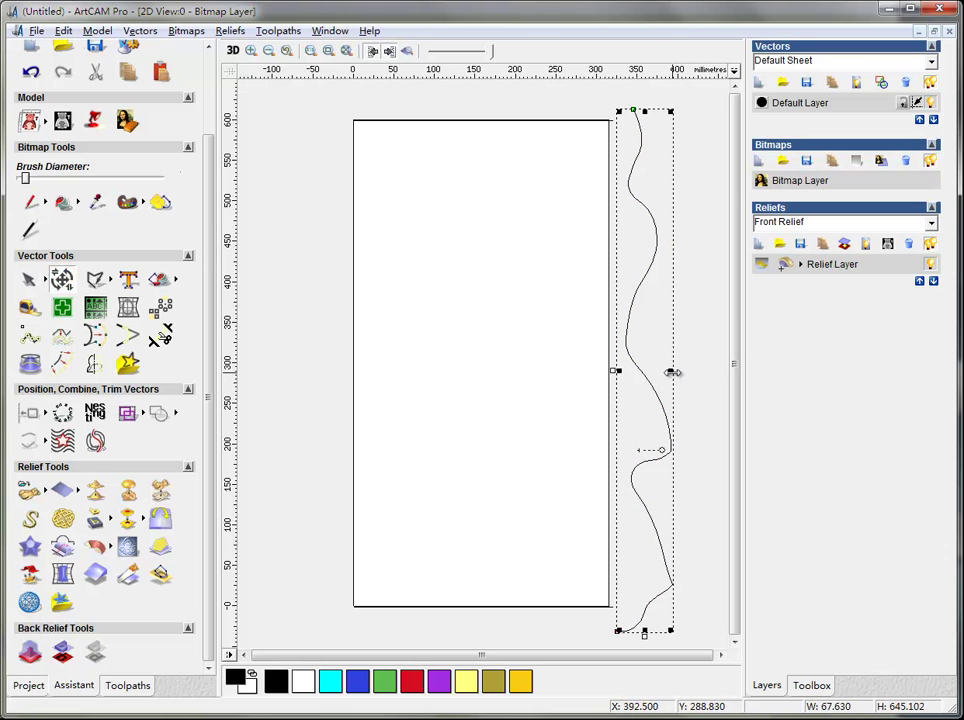
{"action": "left_click_drag", "start_coordinate": [673, 372], "coordinate": [648, 374]}
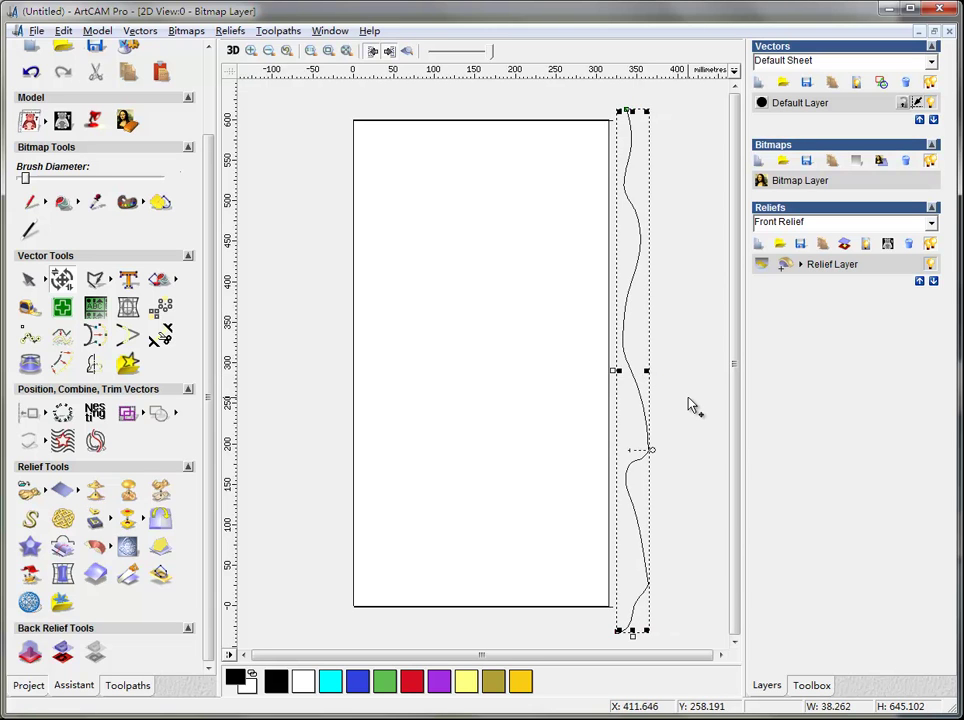
{"action": "left_click", "coordinate": [682, 393]}
{"action": "left_click", "coordinate": [443, 120]}
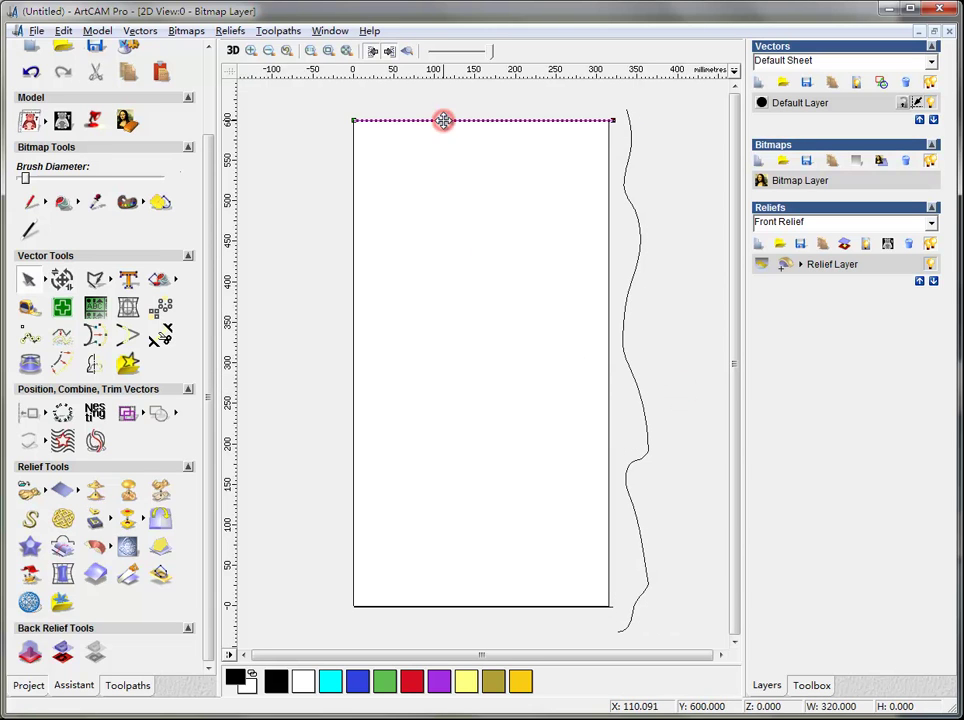
Step: Extrude the wavy start profile along the edge-line drive curve with Combine set to Subtract
{"action": "left_click", "coordinate": [458, 606], "text": "shift"}
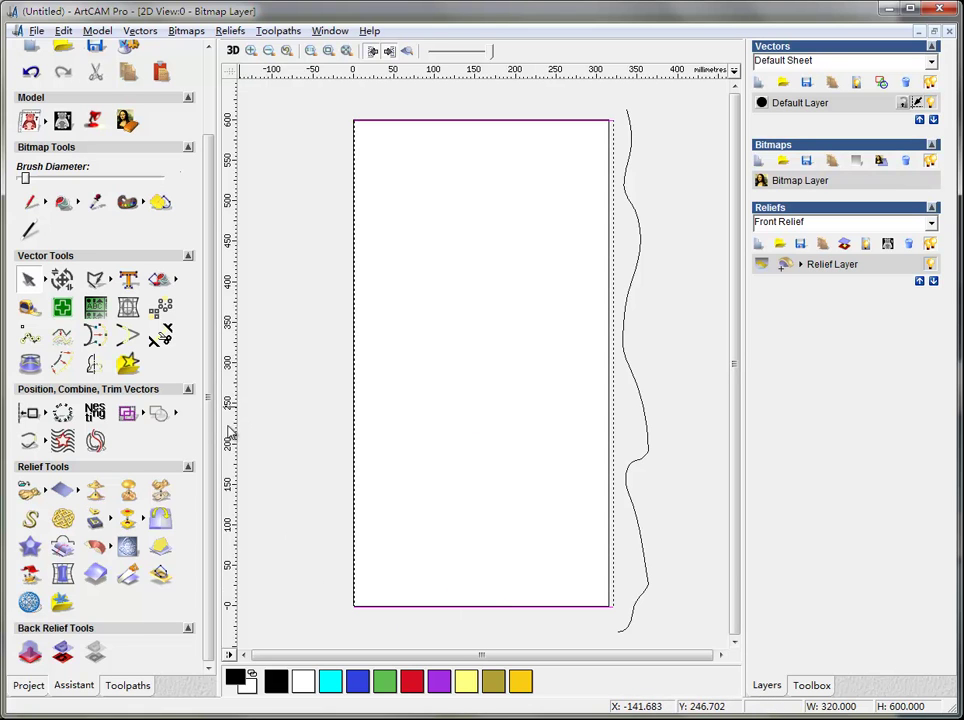
{"action": "left_click", "coordinate": [97, 548]}
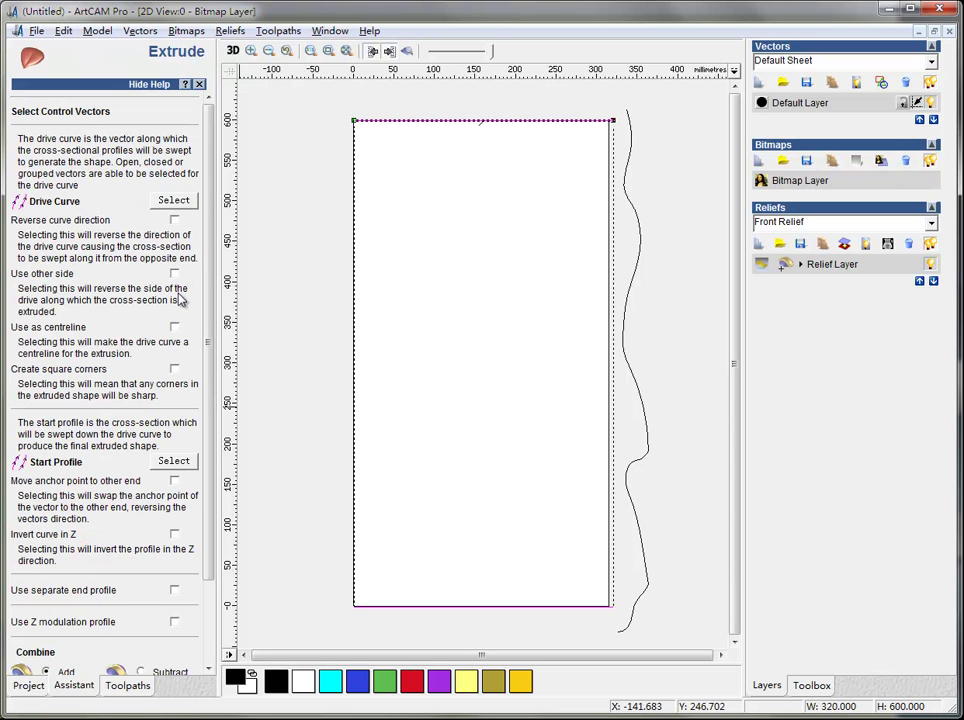
{"action": "left_click", "coordinate": [178, 202]}
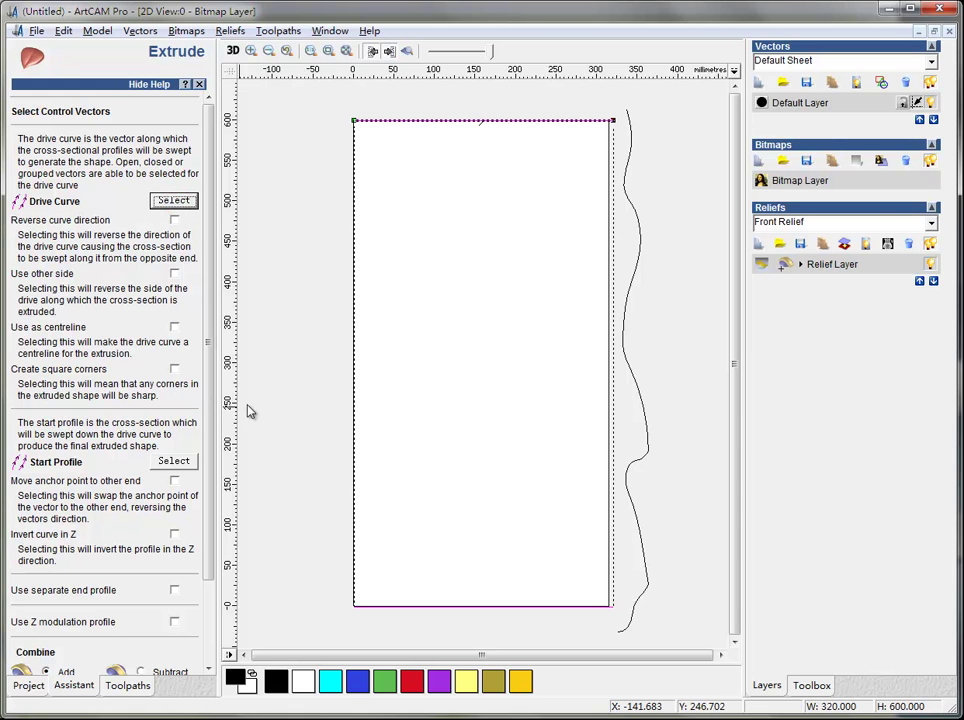
{"action": "left_click", "coordinate": [623, 346]}
{"action": "left_click", "coordinate": [167, 463]}
{"action": "left_click_drag", "start_coordinate": [209, 390], "coordinate": [203, 620]}
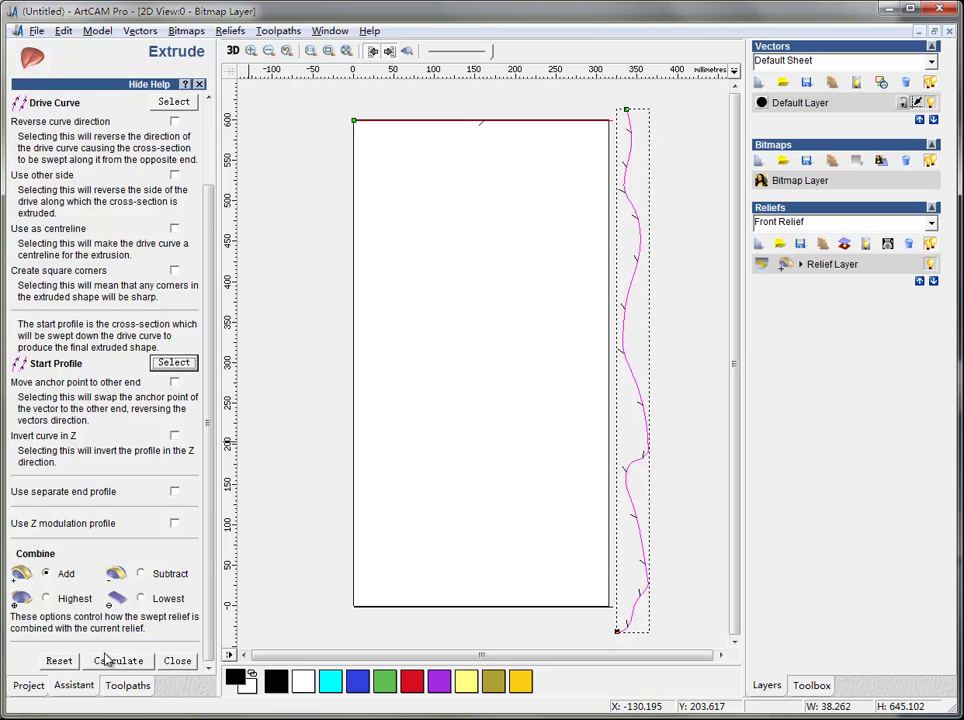
{"action": "left_click", "coordinate": [141, 574]}
{"action": "left_click", "coordinate": [111, 662]}
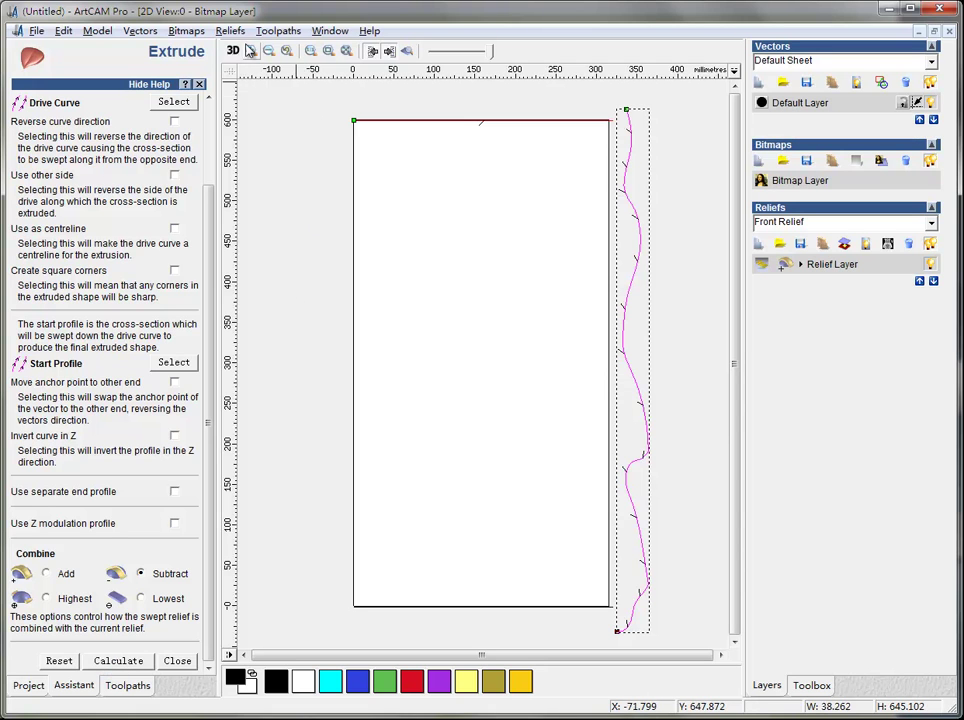
Step: Switch to the 3D view and orbit to see the rippled relief from the side
{"action": "left_click", "coordinate": [233, 50]}
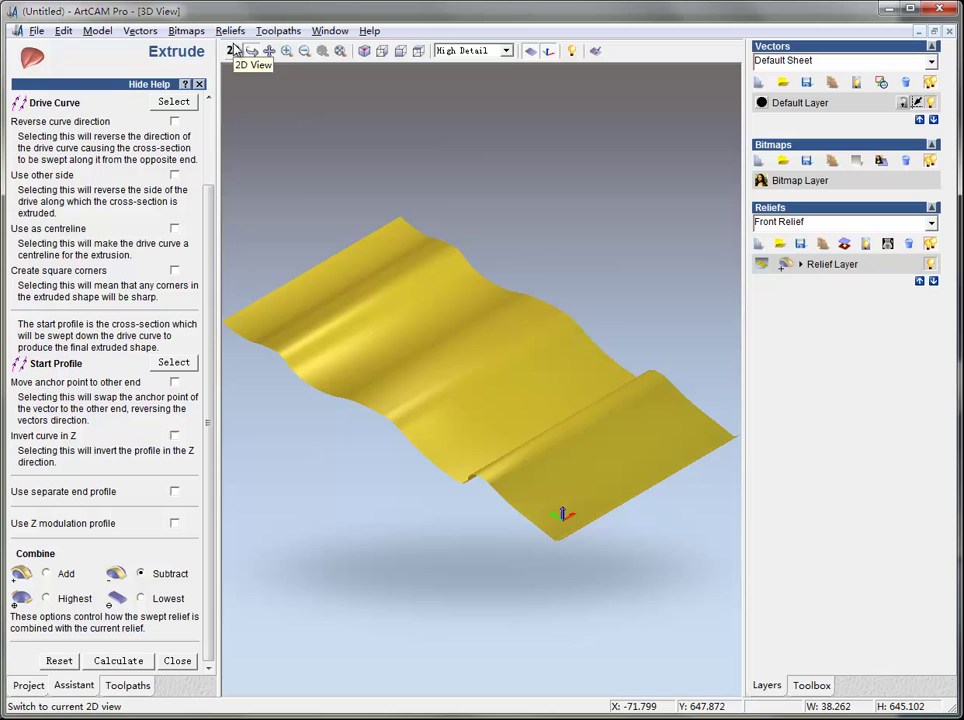
{"action": "left_click_drag", "start_coordinate": [575, 413], "coordinate": [428, 457]}
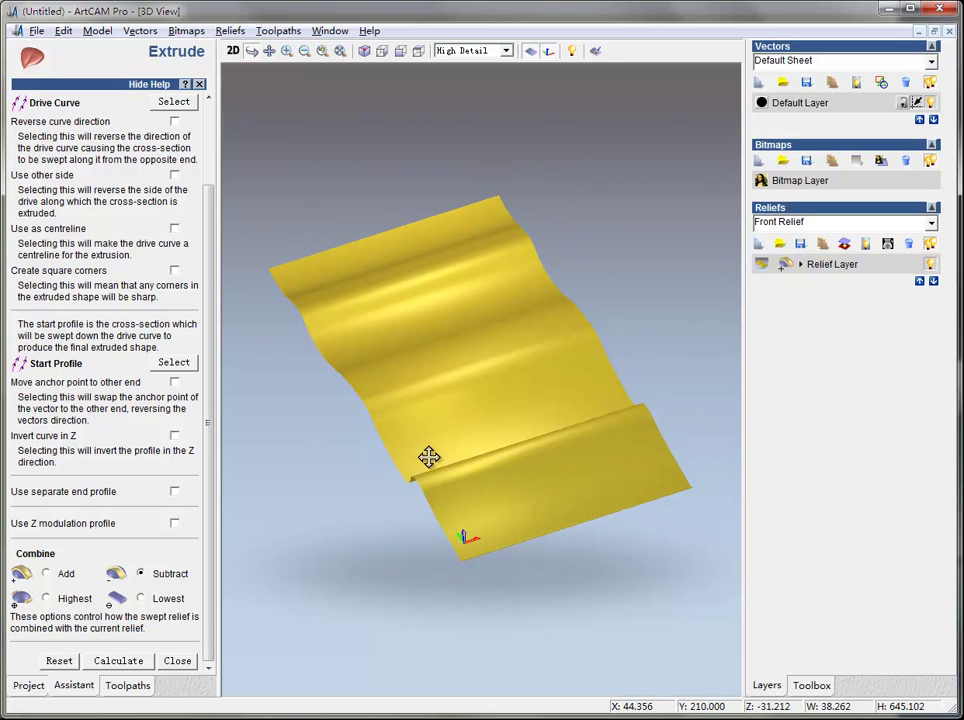
{"action": "left_click", "coordinate": [230, 31]}
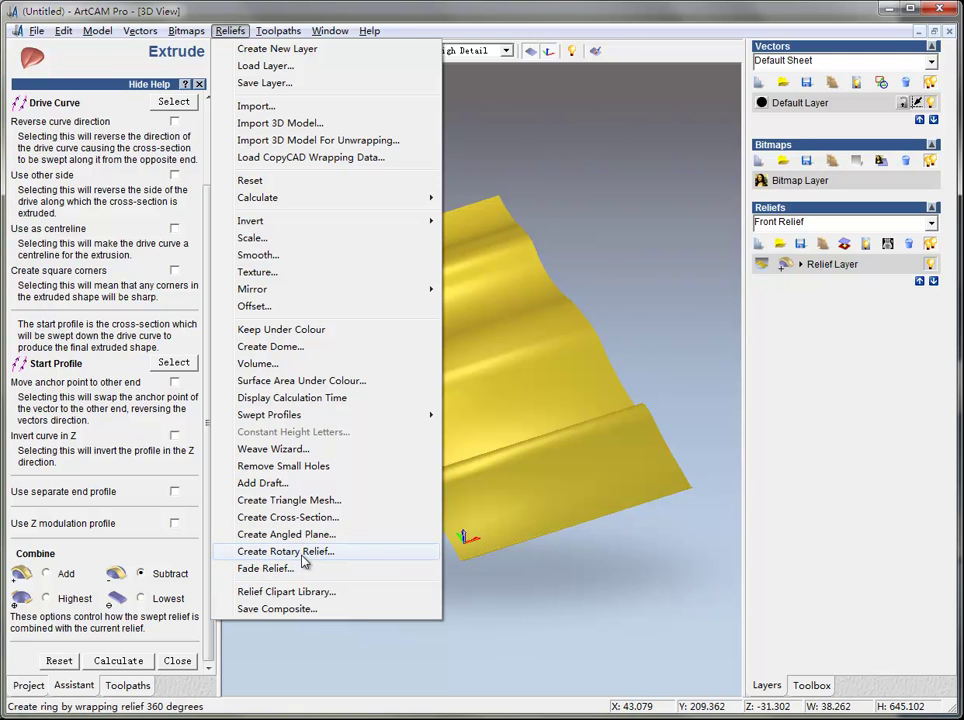
Step: Wrap the rippled relief around X, inspect the upright column in 3D, then return to 2D
{"action": "left_click", "coordinate": [301, 556]}
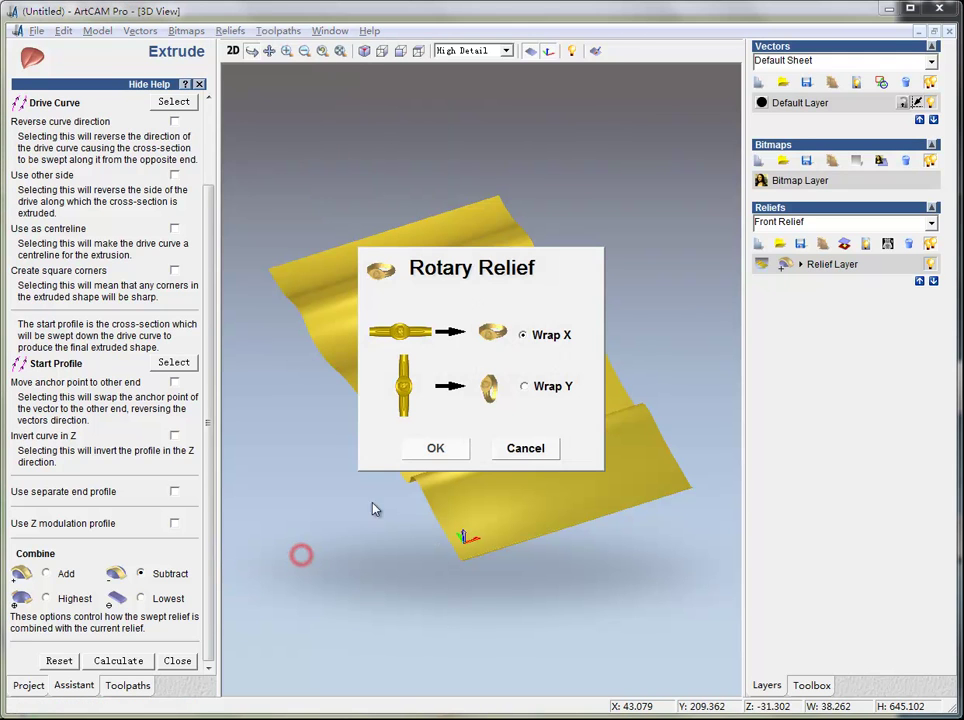
{"action": "left_click", "coordinate": [435, 449]}
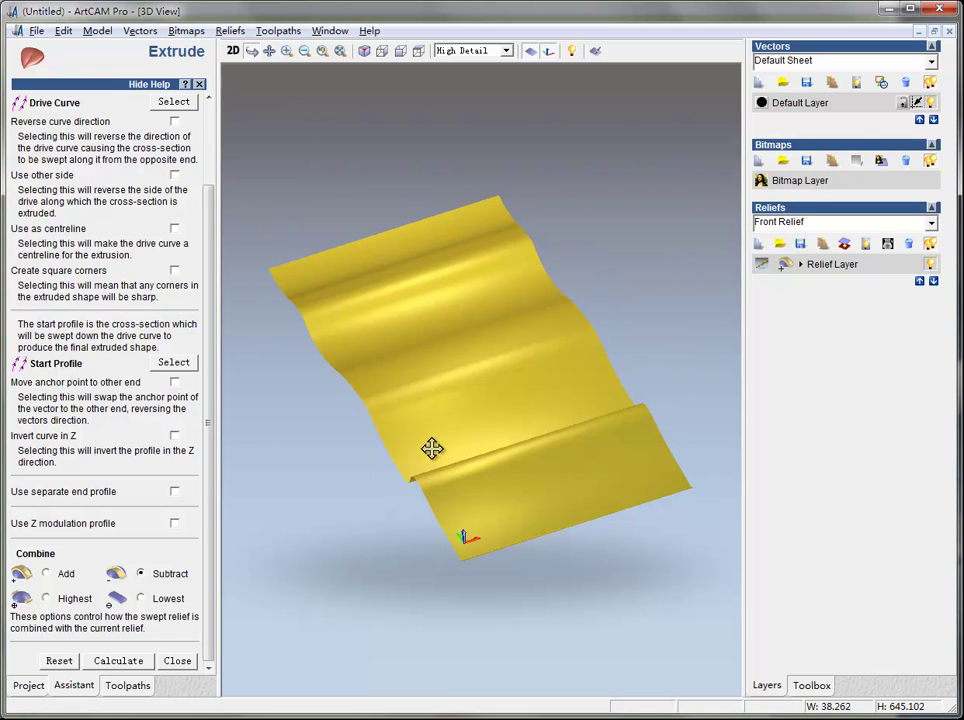
{"action": "left_click_drag", "start_coordinate": [353, 453], "coordinate": [516, 547]}
{"action": "left_click_drag", "start_coordinate": [555, 420], "coordinate": [599, 226]}
{"action": "left_click_drag", "start_coordinate": [491, 317], "coordinate": [500, 400]}
{"action": "left_click", "coordinate": [232, 49]}
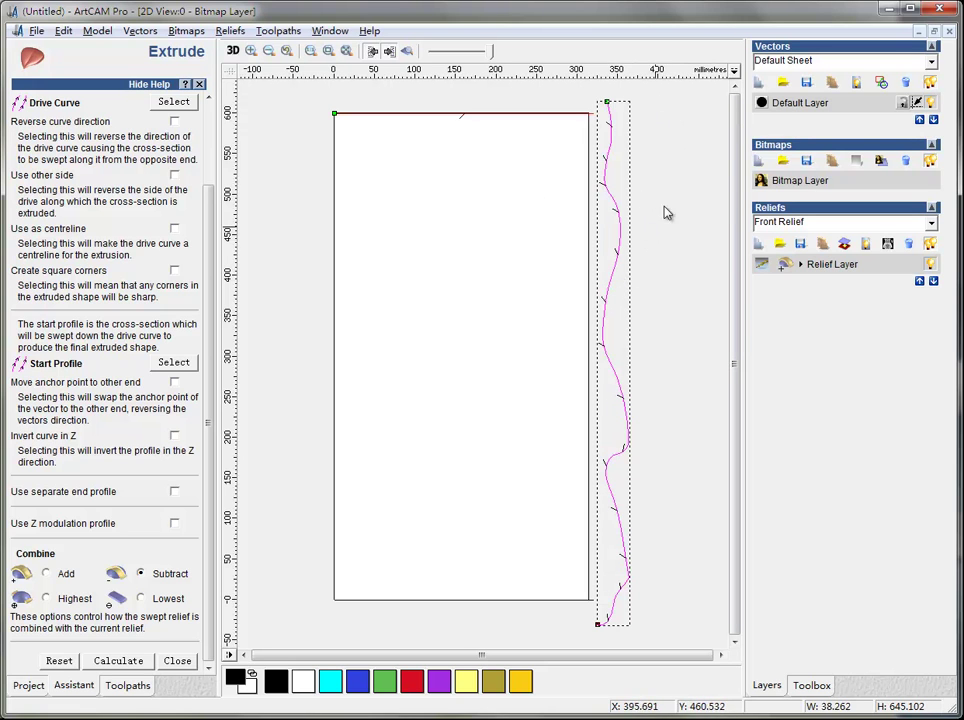
Step: View the wavy baluster-shaped column at an angle in 3D and show the toolpath operations panel
{"action": "left_click", "coordinate": [232, 50]}
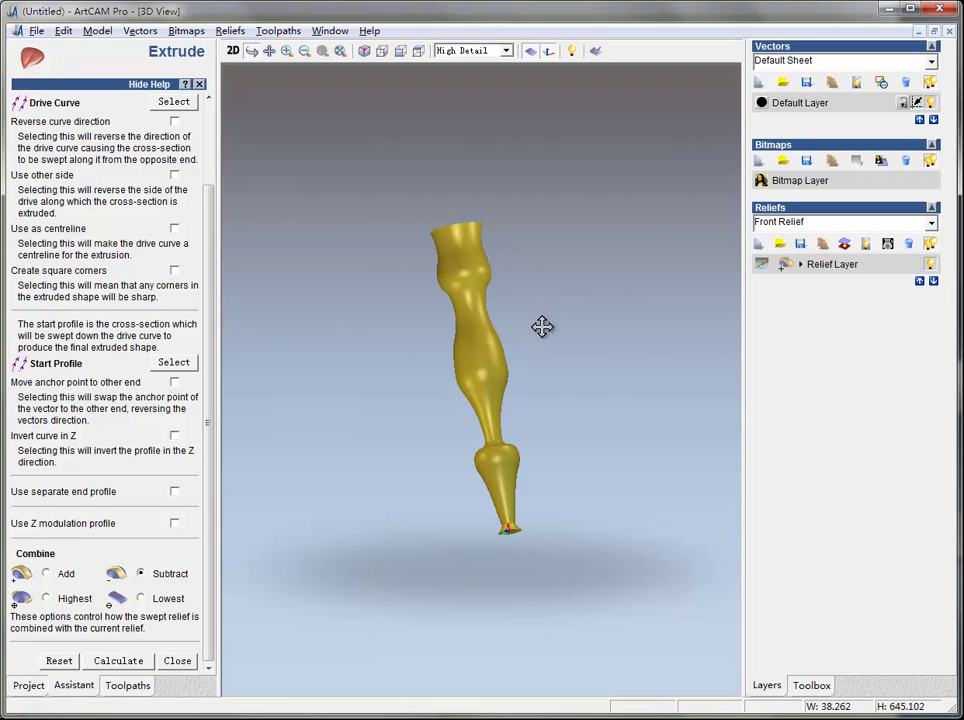
{"action": "left_click_drag", "start_coordinate": [516, 359], "coordinate": [562, 415]}
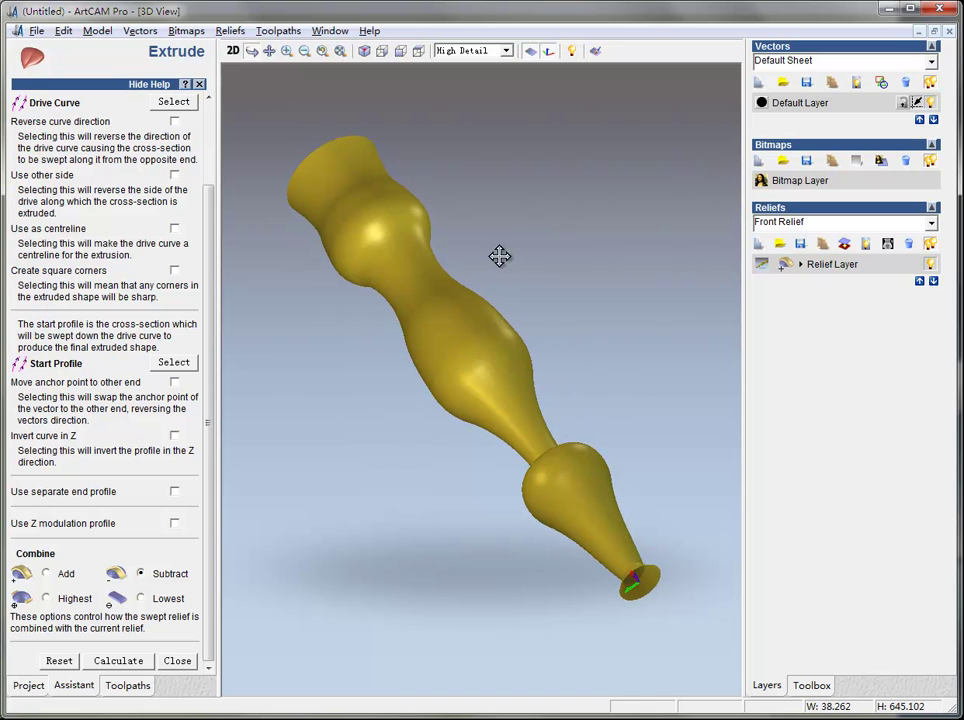
{"action": "left_click_drag", "start_coordinate": [497, 255], "coordinate": [385, 460]}
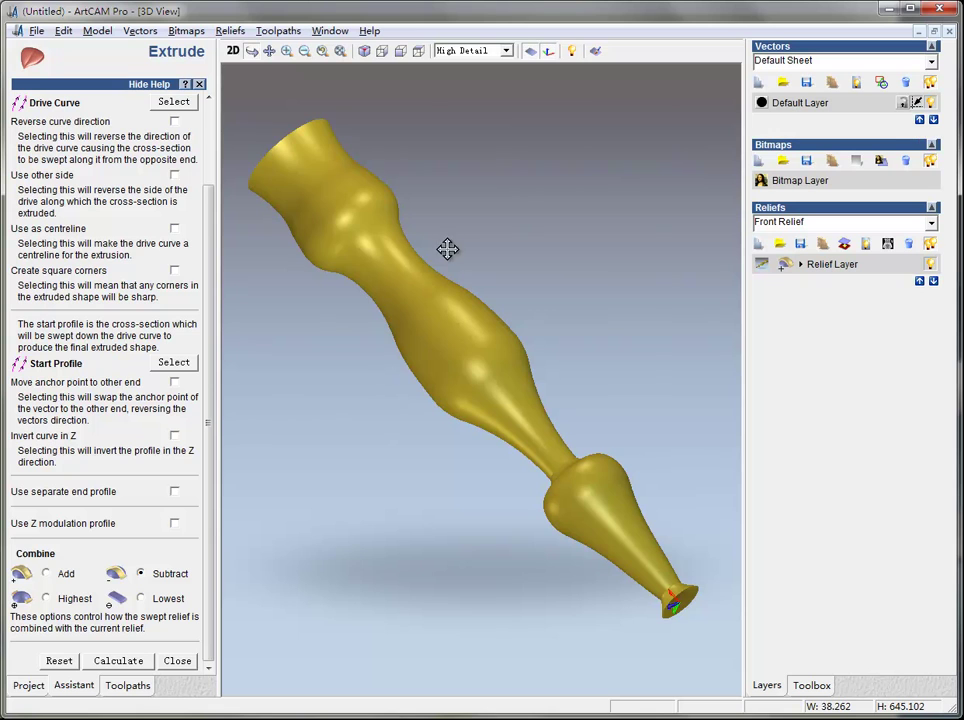
{"action": "left_click", "coordinate": [272, 31]}
{"action": "left_click", "coordinate": [272, 31]}
{"action": "left_click", "coordinate": [128, 686]}
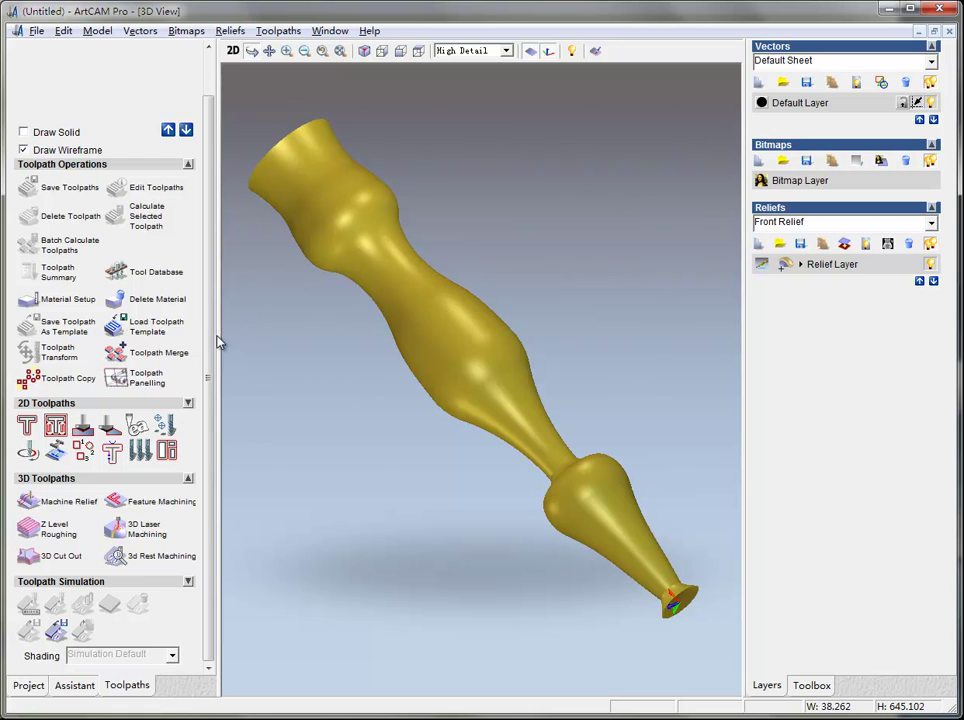
Step: Start a Machine Relief toolpath and select the Ball Nose 3 mm tool from 3D Finishing
{"action": "left_click", "coordinate": [30, 501]}
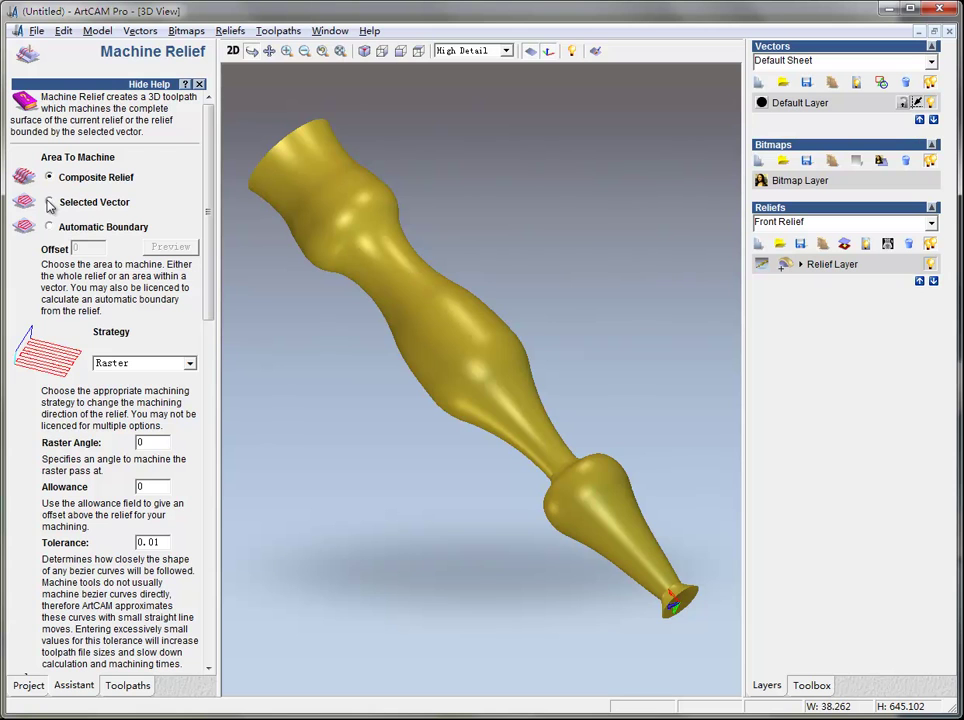
{"action": "left_click_drag", "start_coordinate": [209, 263], "coordinate": [238, 424]}
{"action": "left_click", "coordinate": [186, 350]}
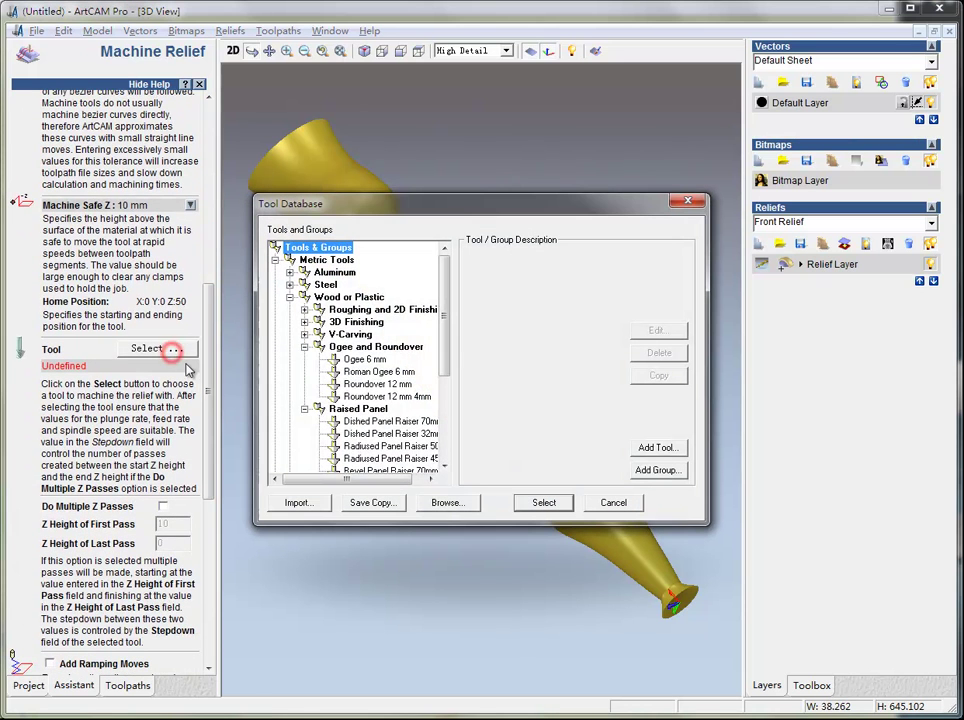
{"action": "left_click", "coordinate": [304, 346]}
{"action": "left_click", "coordinate": [304, 322]}
{"action": "left_click", "coordinate": [368, 371]}
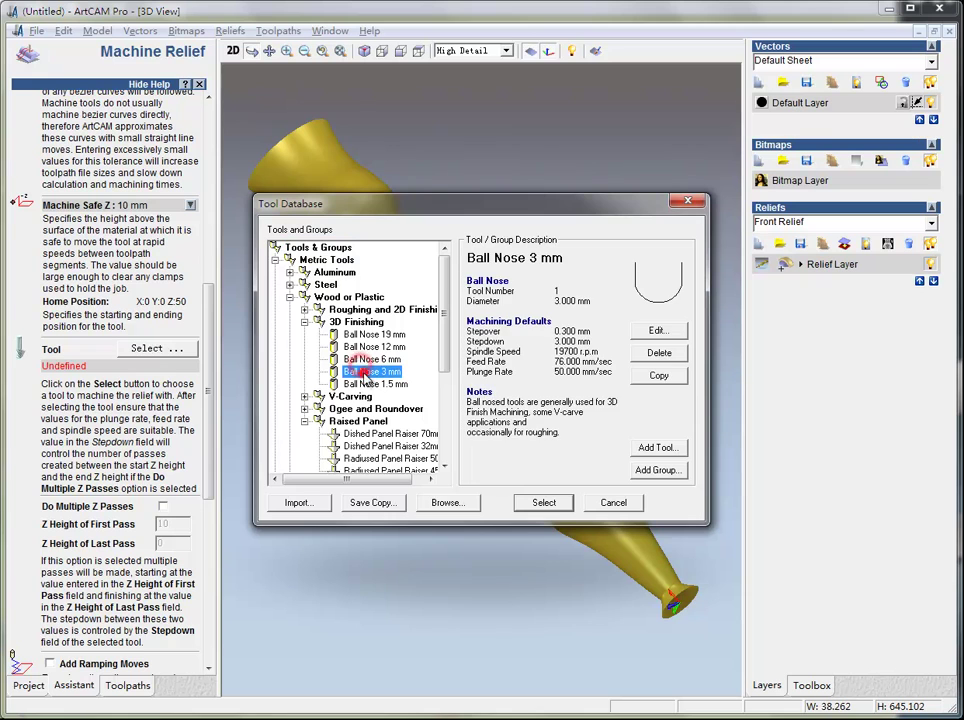
{"action": "left_click", "coordinate": [543, 502]}
Step: Set 40 mm material thickness with Z zero on top, then calculate the toolpath
{"action": "left_click_drag", "start_coordinate": [209, 400], "coordinate": [207, 490]}
{"action": "left_click", "coordinate": [181, 336]}
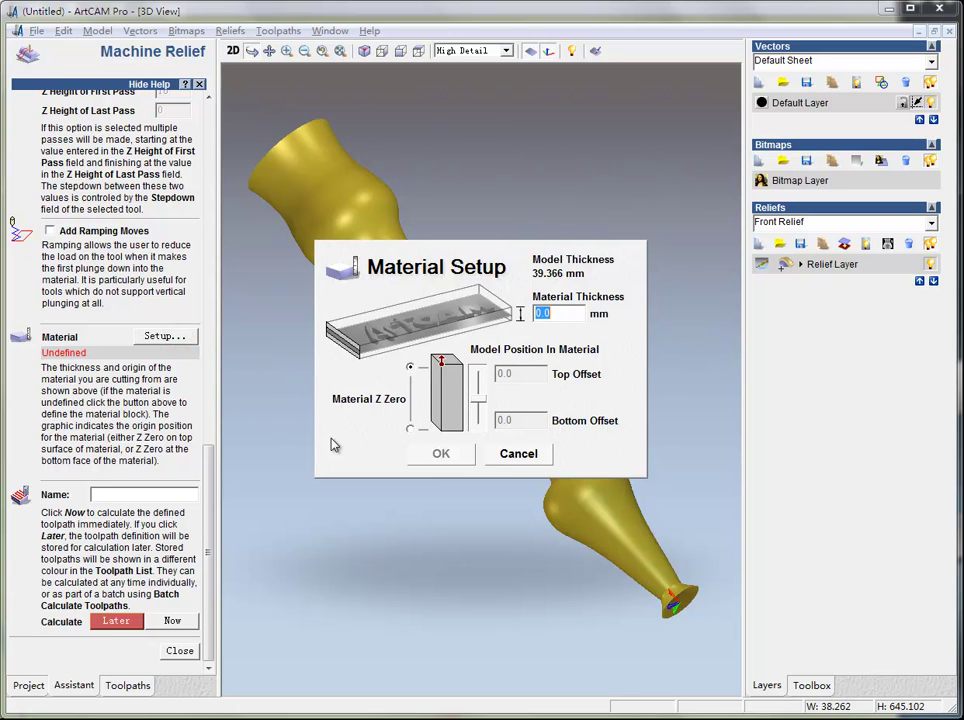
{"action": "type", "text": "40"}
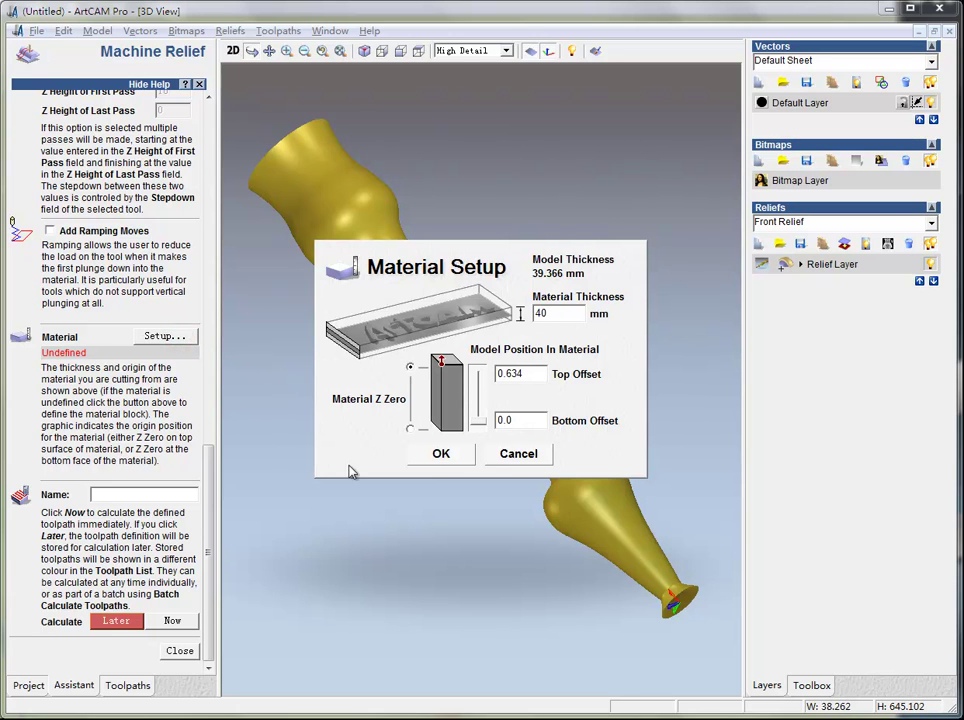
{"action": "left_click_drag", "start_coordinate": [479, 421], "coordinate": [482, 389]}
{"action": "left_click", "coordinate": [441, 452]}
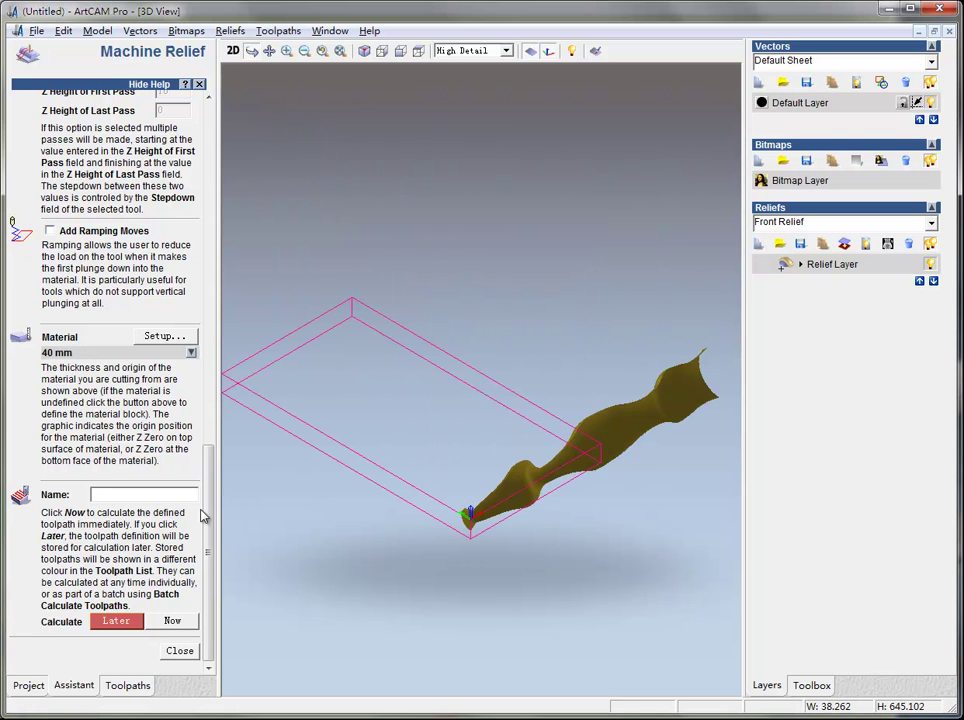
{"action": "left_click", "coordinate": [174, 622]}
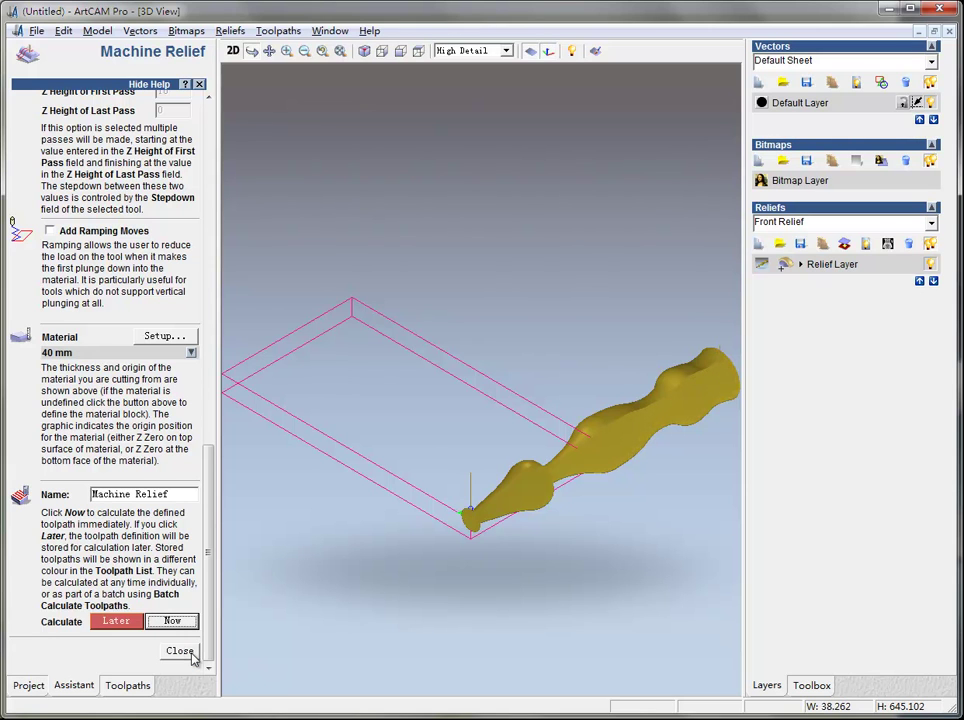
{"action": "left_click", "coordinate": [193, 654]}
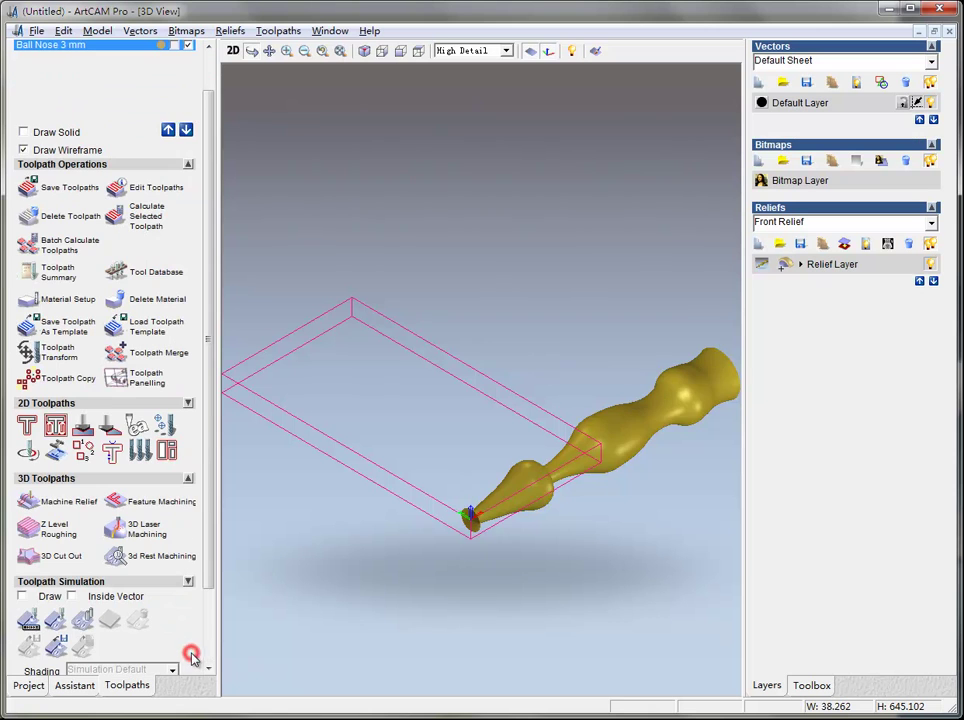
Step: Simulate the Ball Nose 3 mm toolpath, then begin saving the Machine Relief toolpath with Save Toolpaths As
{"action": "left_click", "coordinate": [56, 620]}
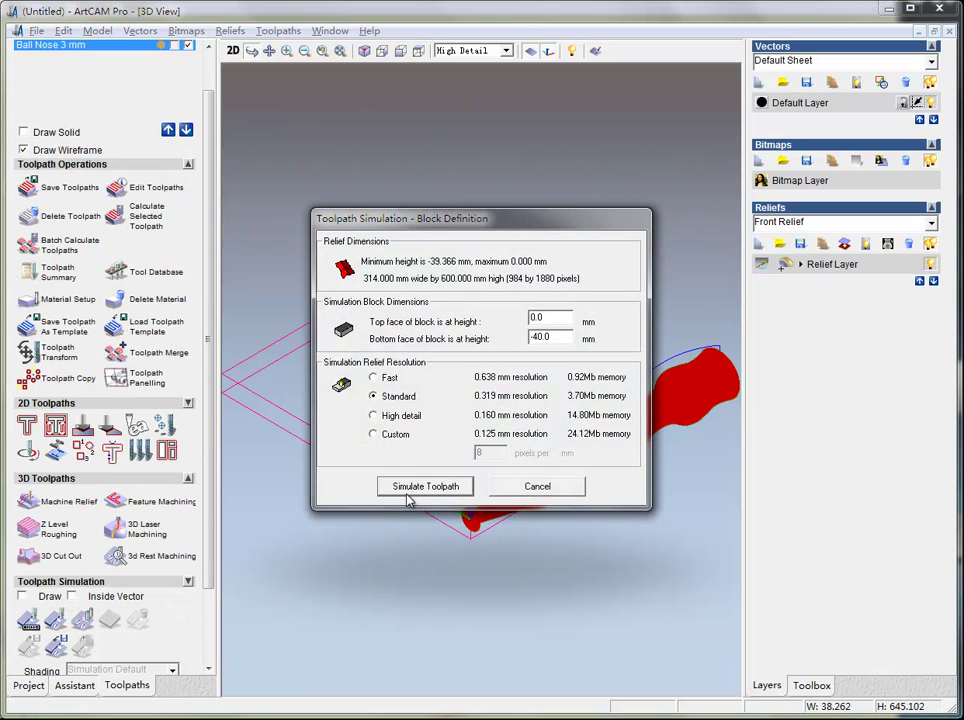
{"action": "left_click", "coordinate": [409, 490]}
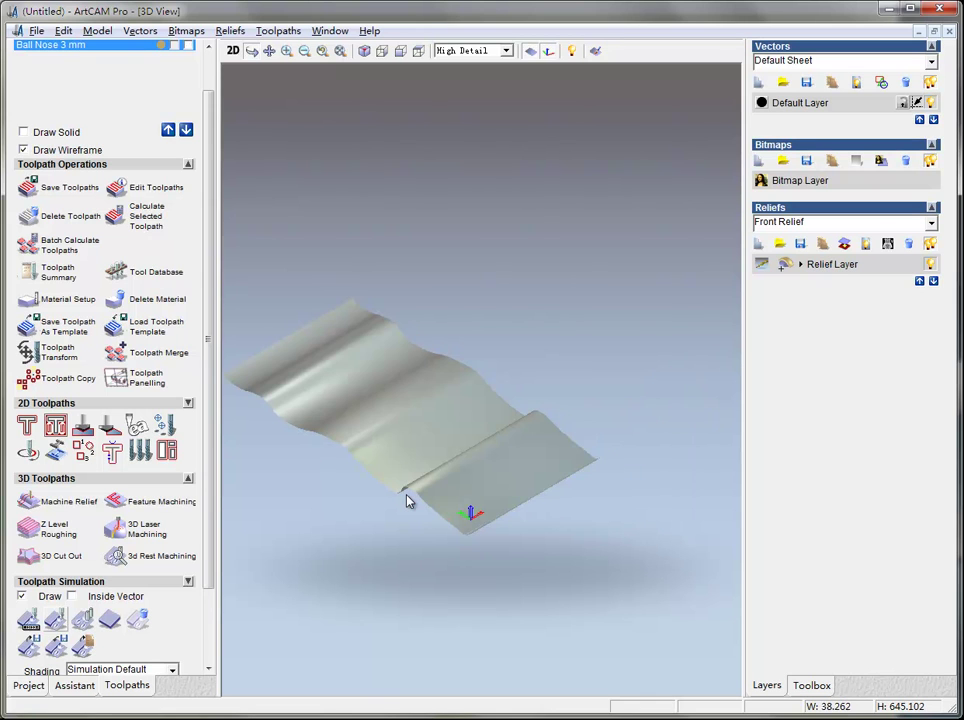
{"action": "left_click", "coordinate": [278, 30]}
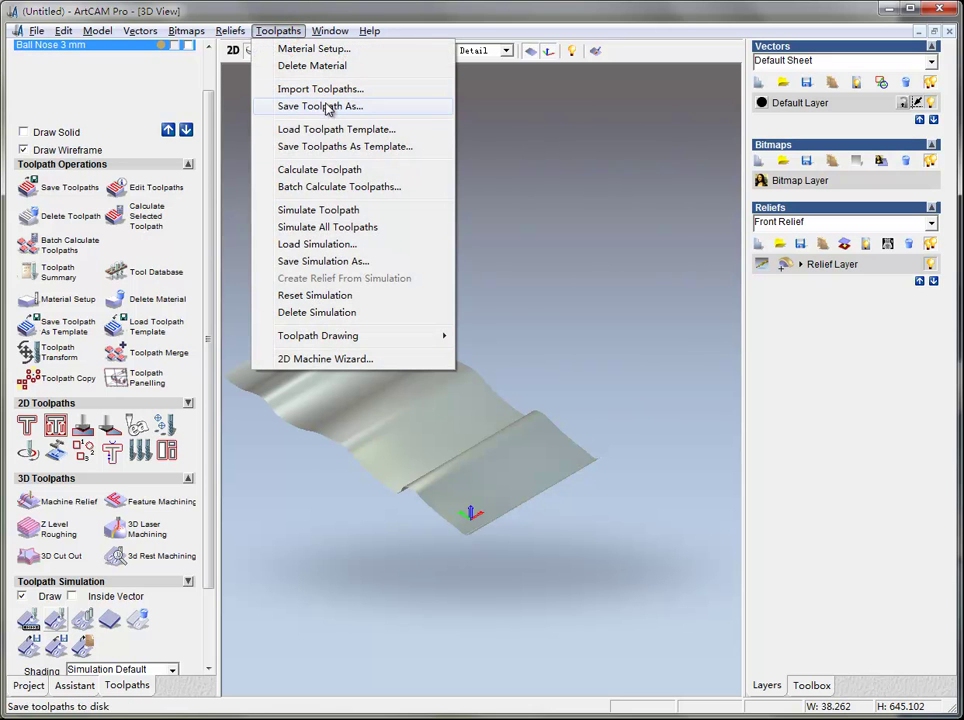
{"action": "left_click", "coordinate": [28, 186]}
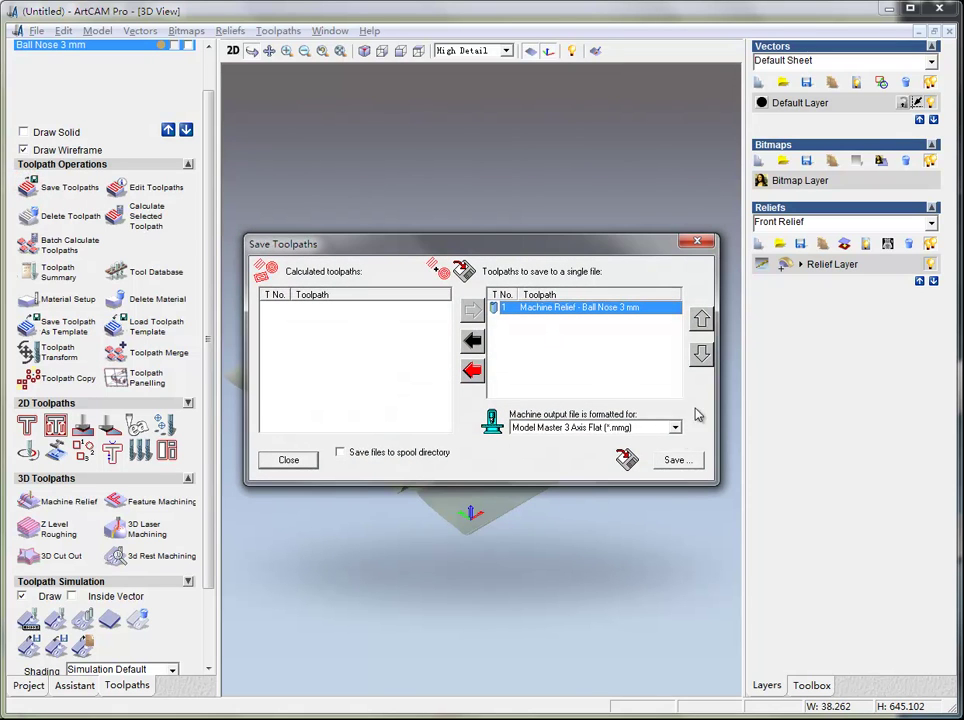